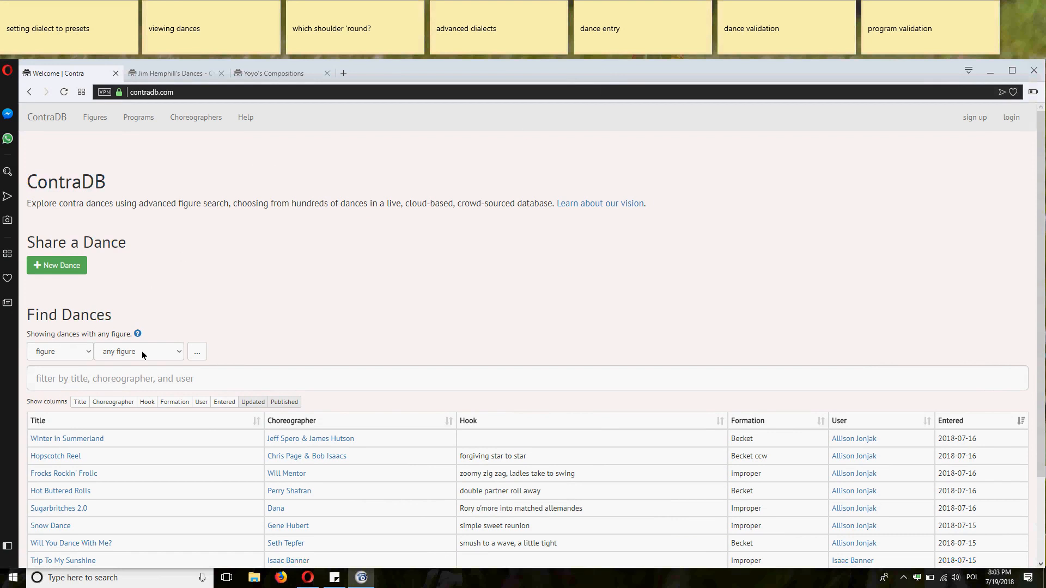
Open the Hot Buttered Rolls dance from the dance list to view its default wording.
left_click(59, 490)
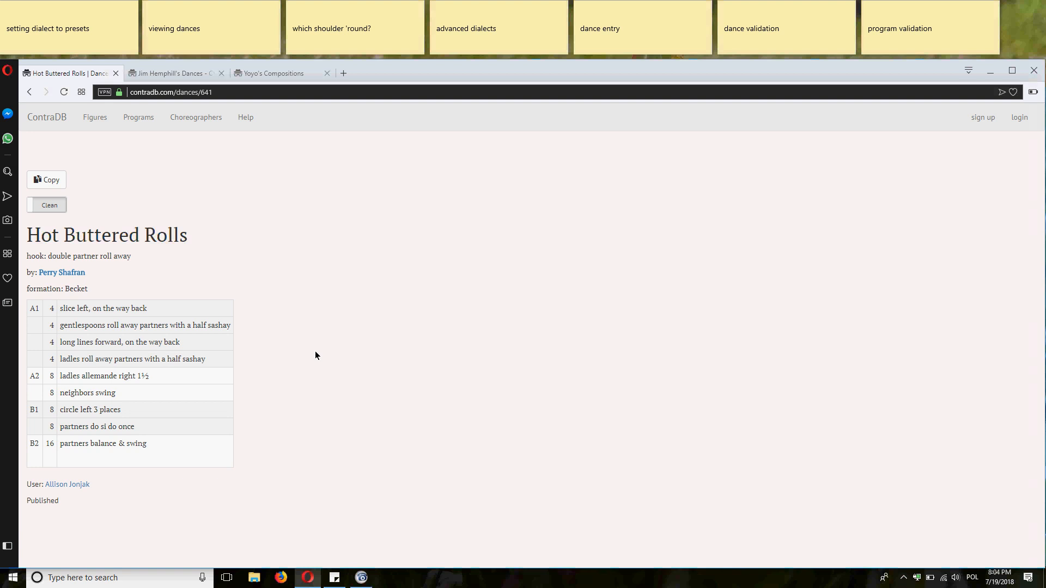
Open the sign-up form and fill in the new account's e-mail address and name.
left_click(987, 120)
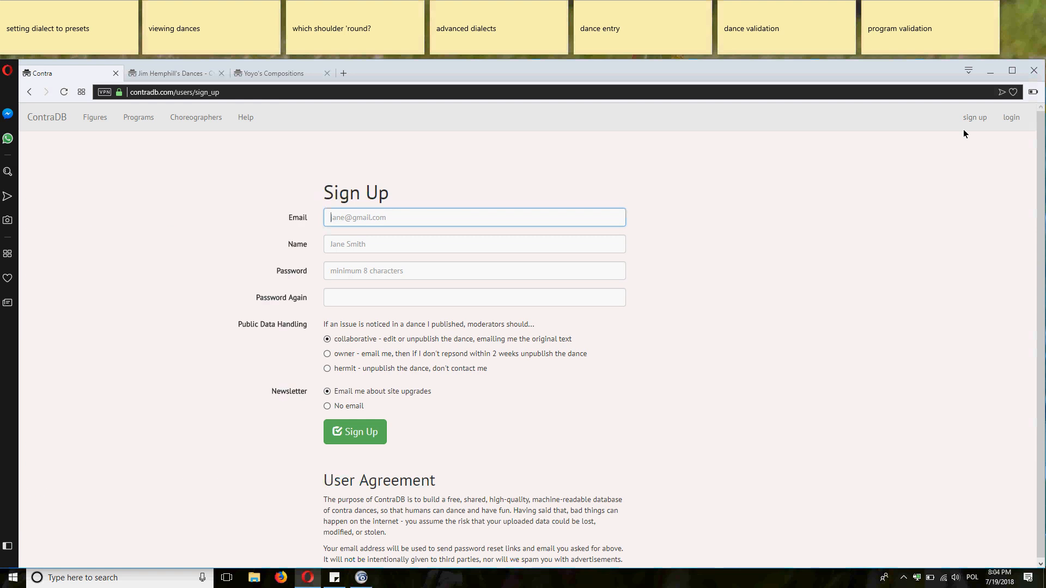
key("ctrl+v")
key("Tab")
type("hi")
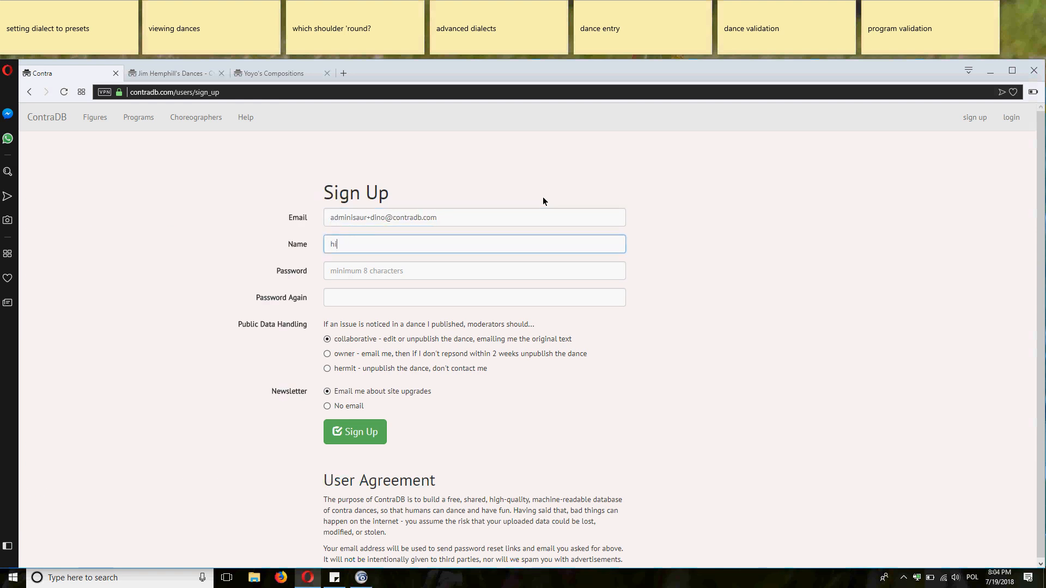
key("BackSpace")
key("BackSpace")
type("Dino Saur")
key("Tab")
Enter the account password, repeat it for confirmation, and submit the sign-up form.
type("•••••••")
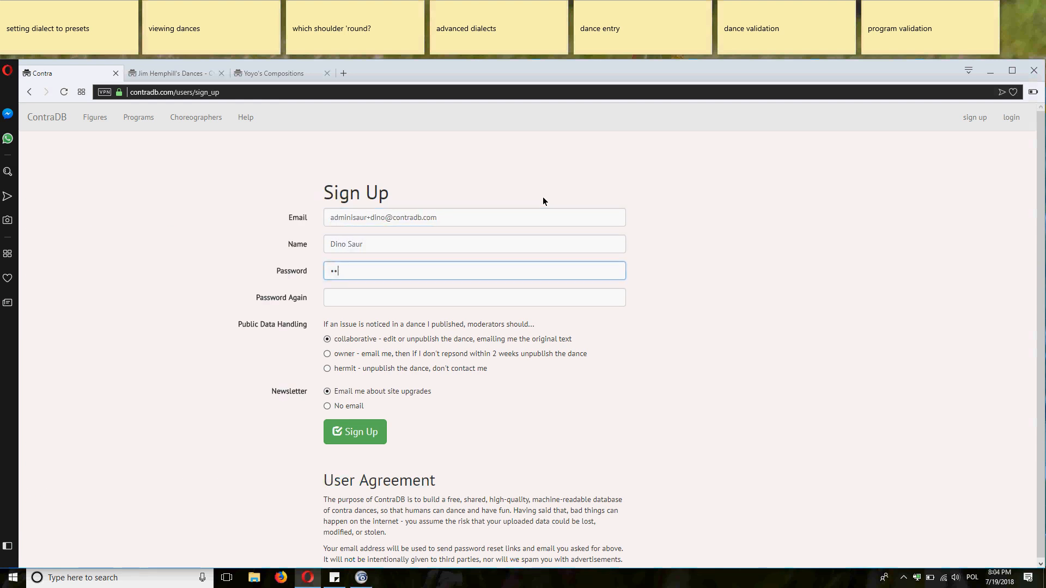
type("•")
key("Tab")
type("•••••••")
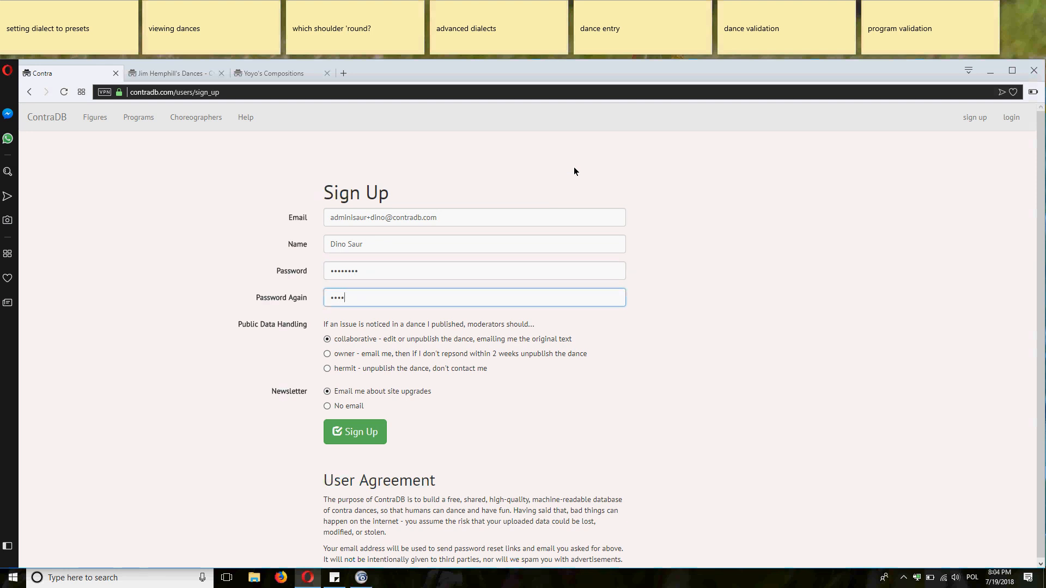
type("•")
left_click(339, 427)
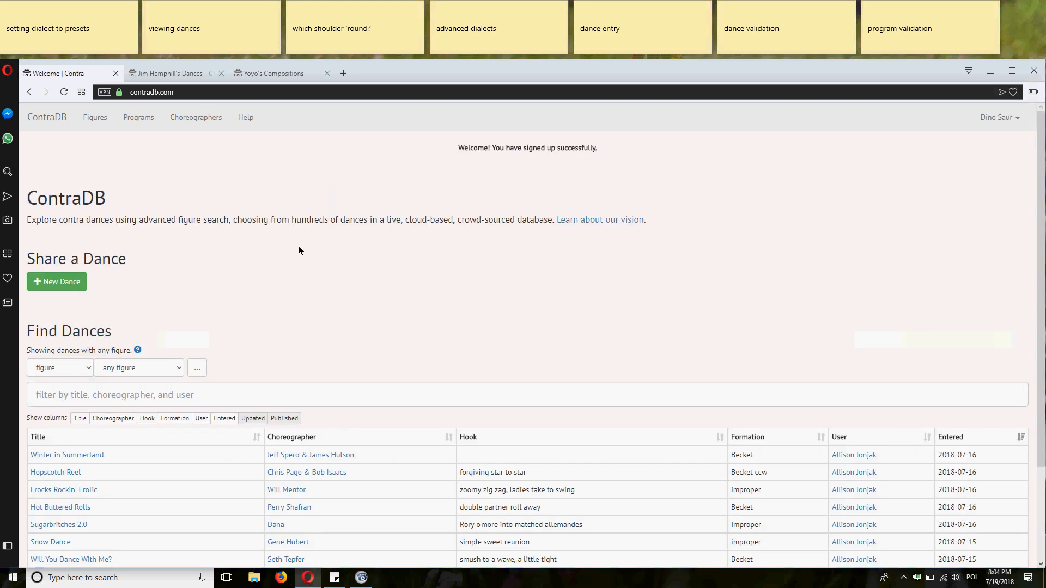
Show the account options of the signed-in profile.
left_click(1009, 122)
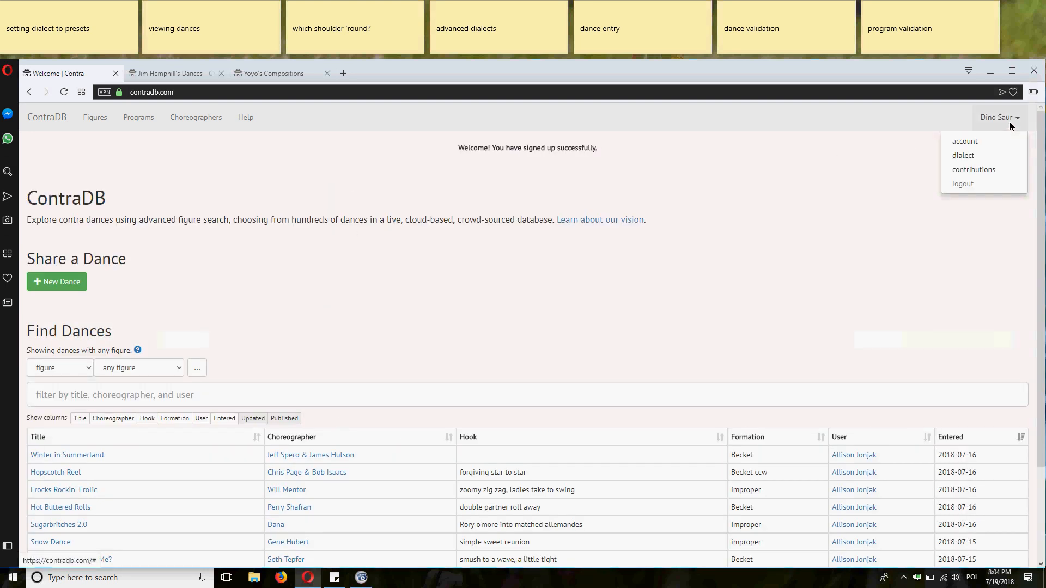
left_click(115, 39)
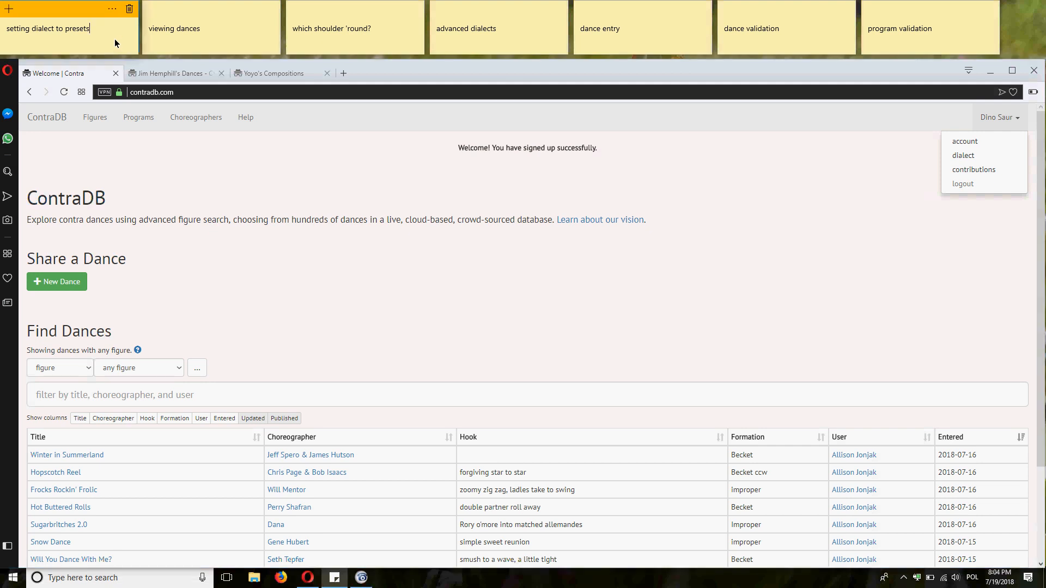
left_click(218, 42)
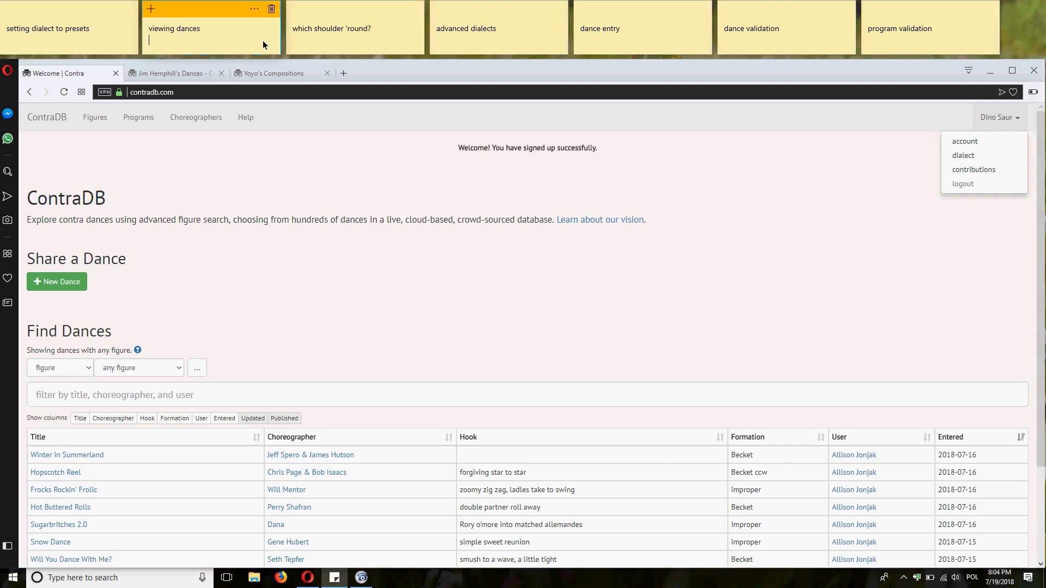
left_click(307, 43)
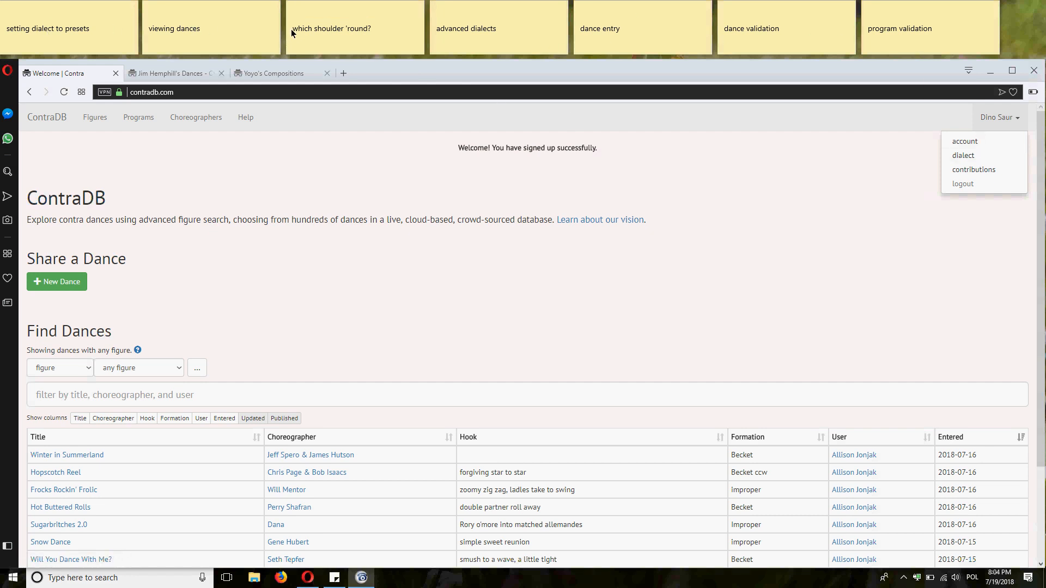
left_click(350, 34)
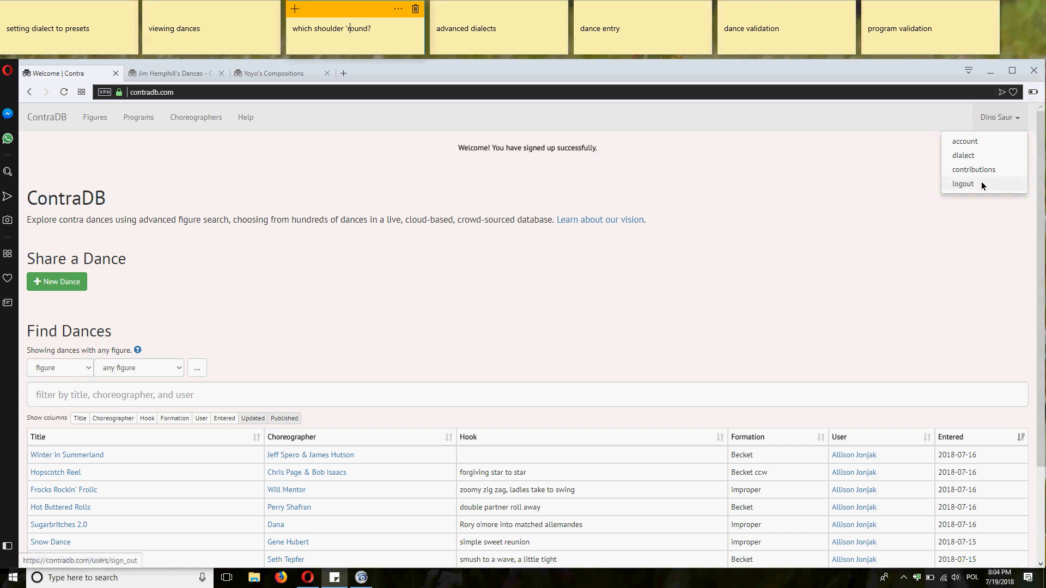
Open the dialect settings and set the roles to larks & ravens.
left_click(963, 156)
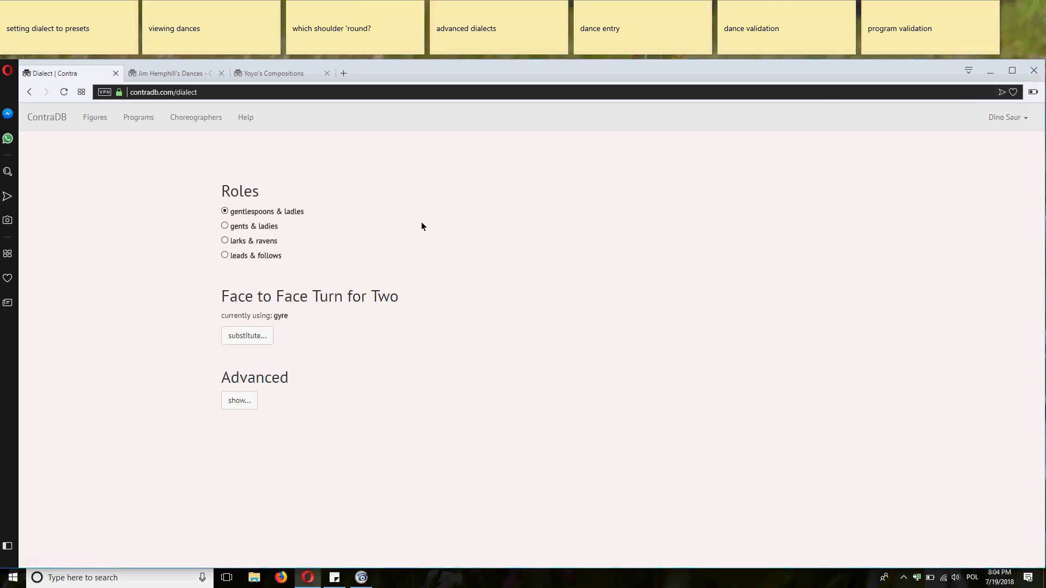
left_click(225, 210)
left_click(225, 241)
Substitute "synchronise" for the Face to Face Turn for Two move and save it.
left_click(227, 334)
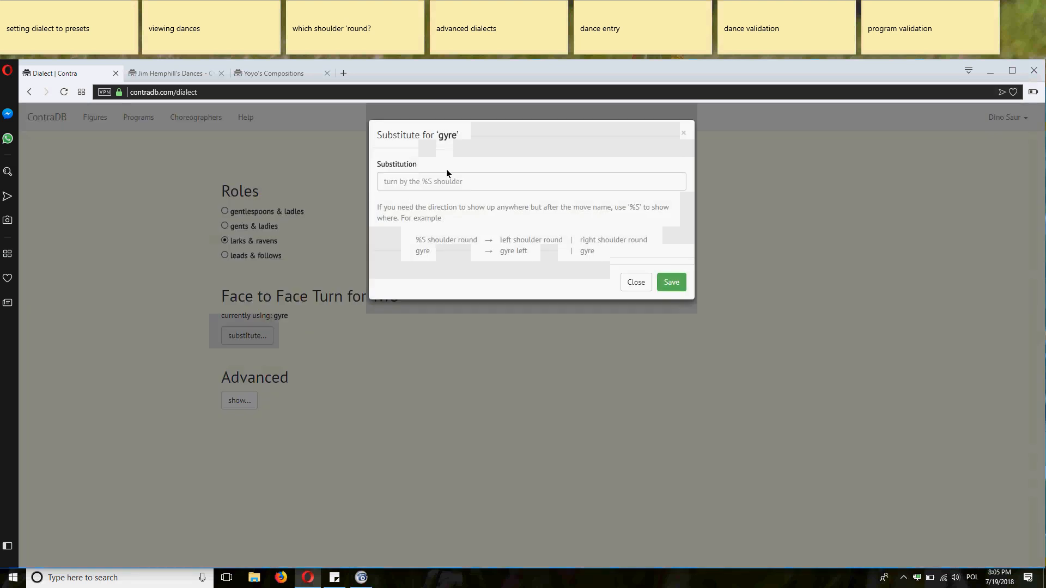
type("synchronise")
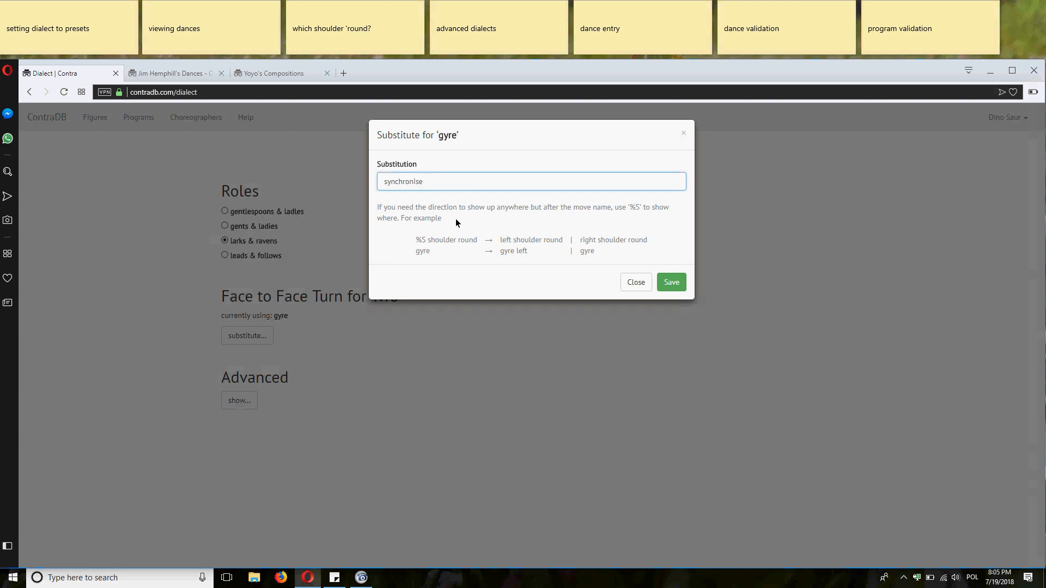
left_click(684, 287)
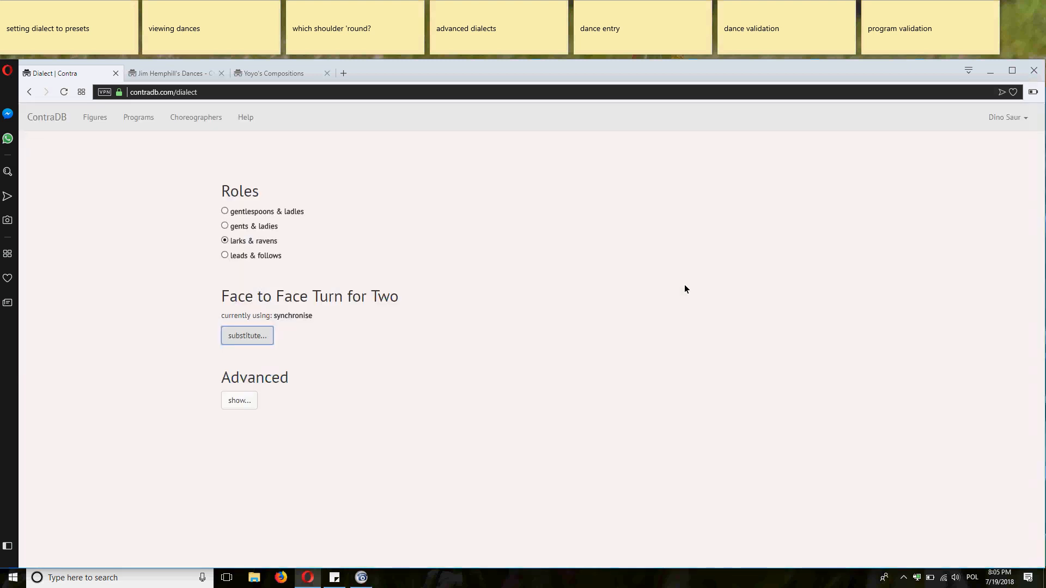
left_click(453, 213)
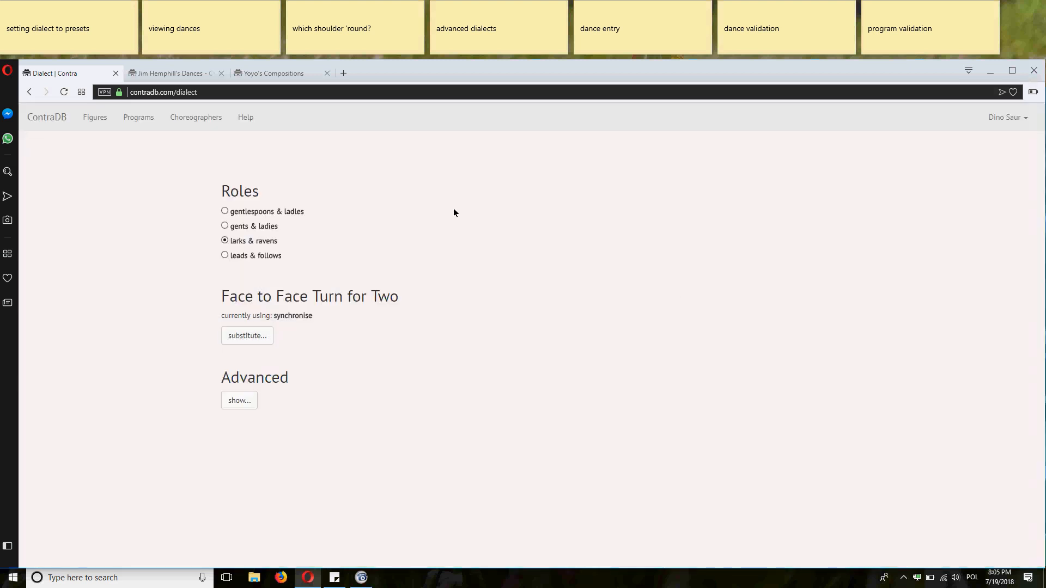
Return to the home page and open the Hot Buttered Rolls dance to check its role terms.
left_click(50, 117)
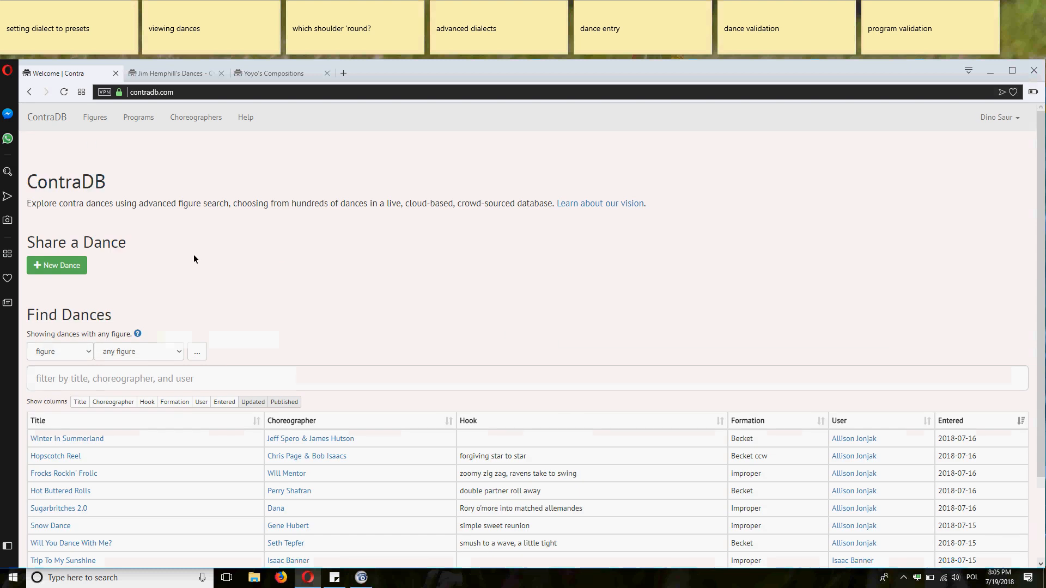
left_click(83, 492)
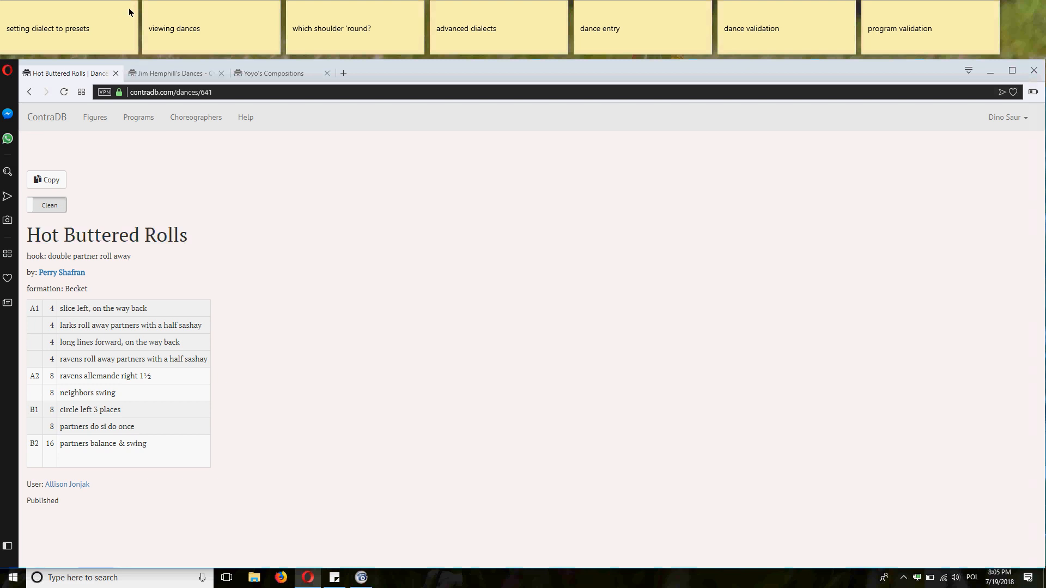
In Sticky Notes, delete the "setting dialect to presets" and "viewing dances" notes, then return to the browser.
left_click(89, 7)
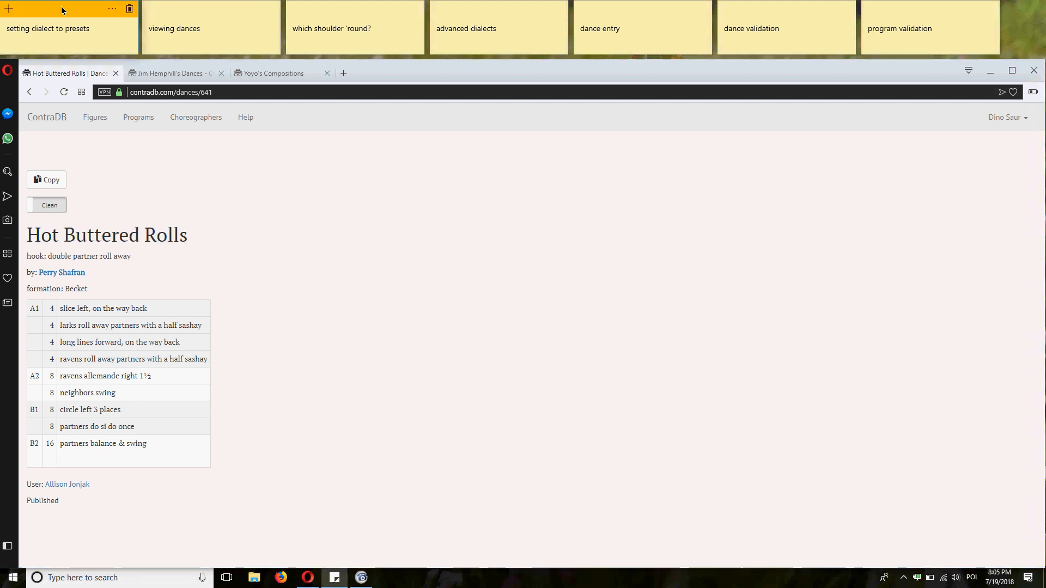
left_click(131, 12)
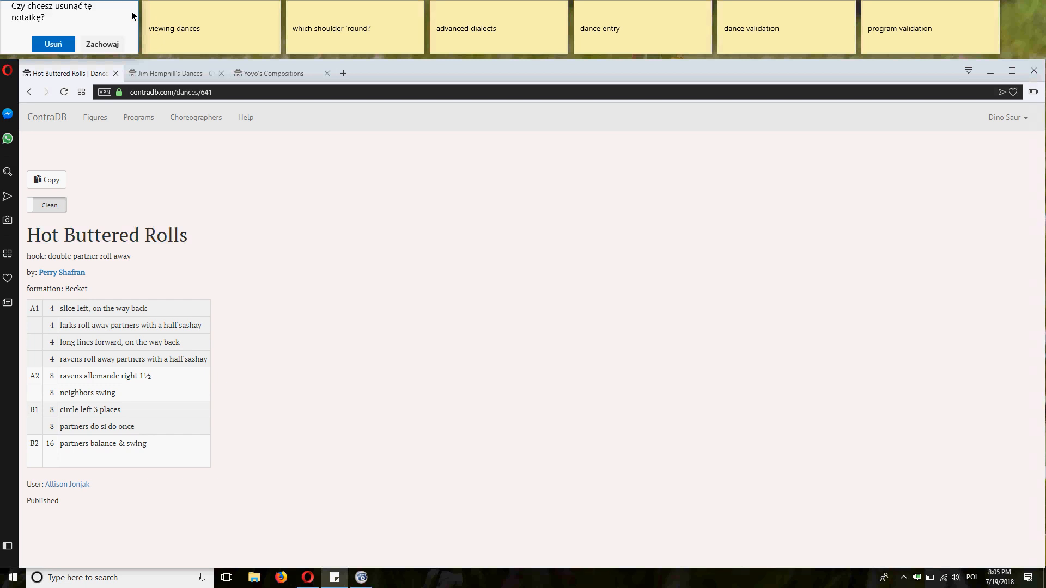
left_click(108, 41)
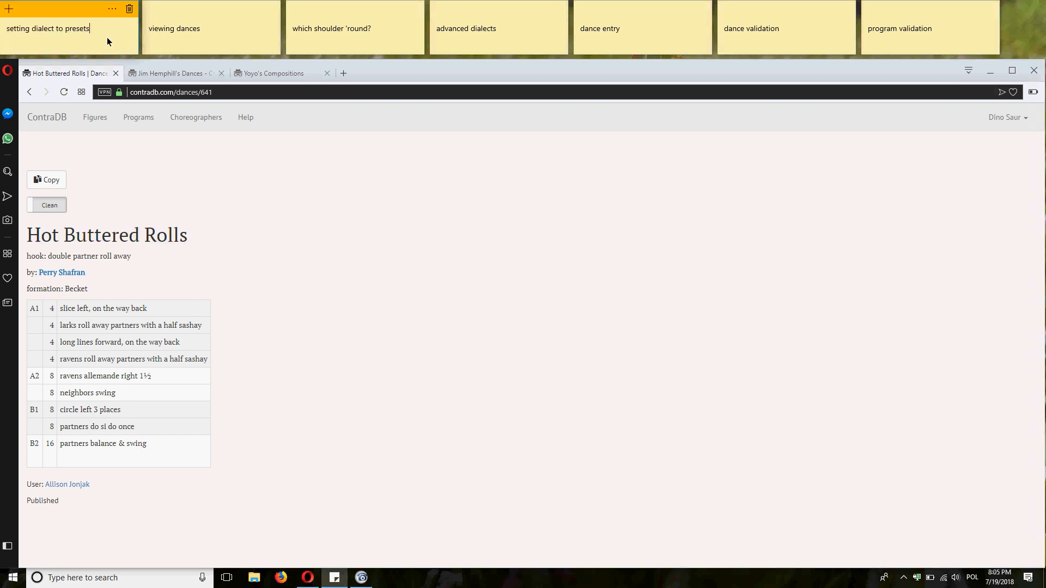
left_click(129, 9)
left_click(49, 44)
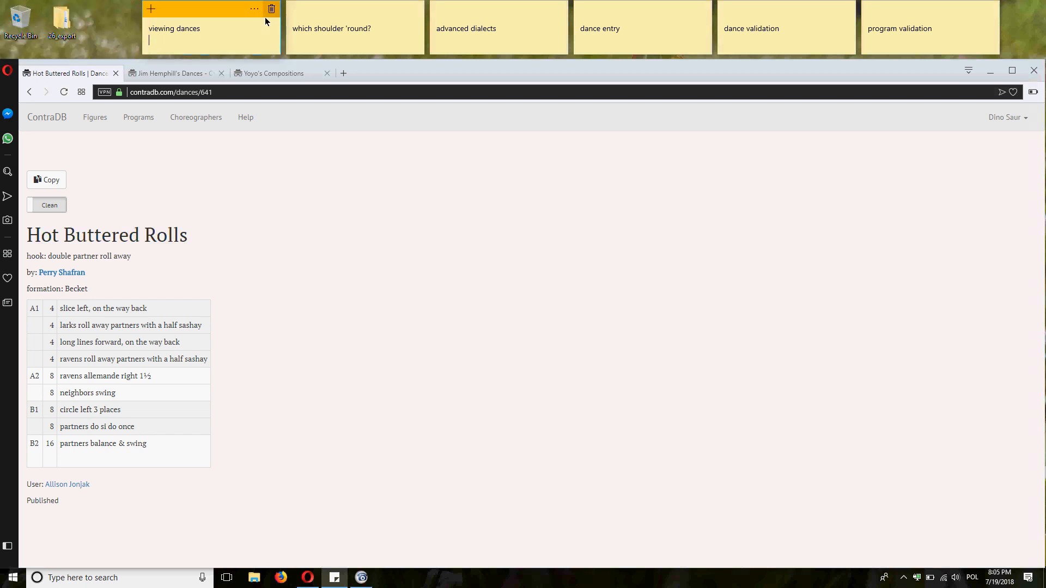
left_click(271, 9)
left_click(188, 43)
left_click(500, 227)
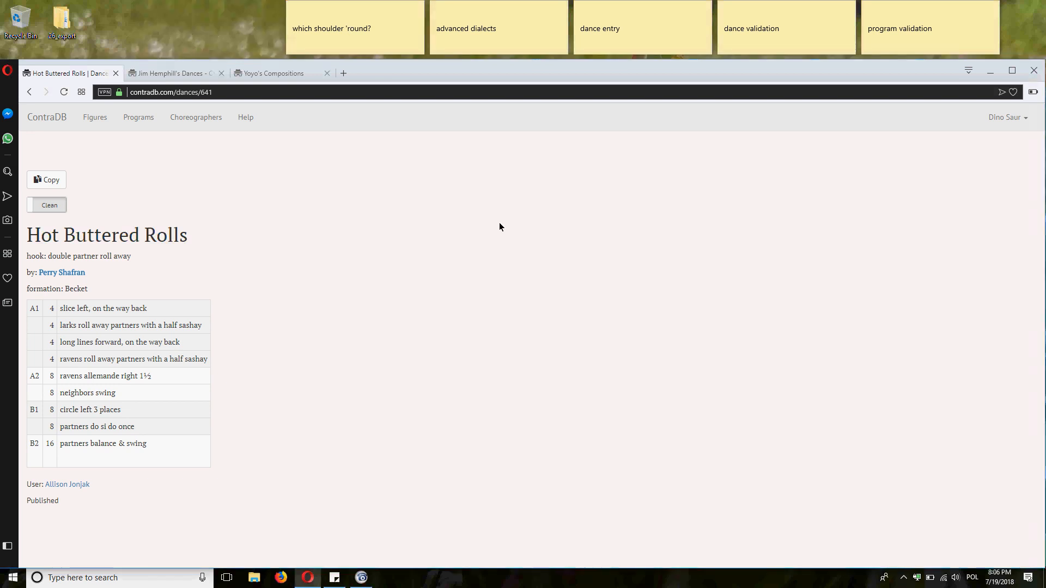
Reopen the dialect settings and save "%S should 'round" as the substitution for Face to Face Turn for Two.
left_click(1008, 117)
left_click(984, 154)
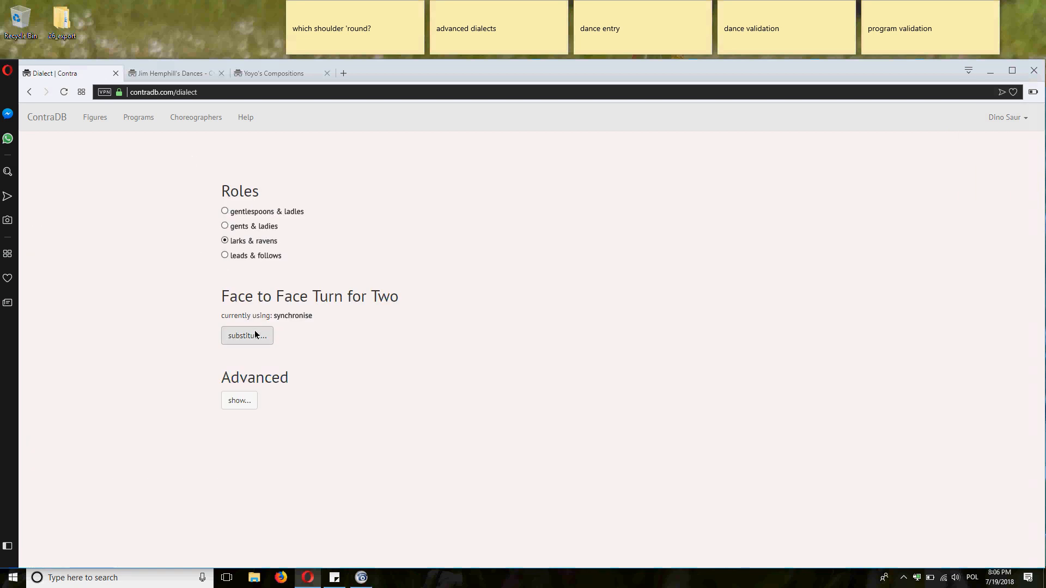
left_click(255, 335)
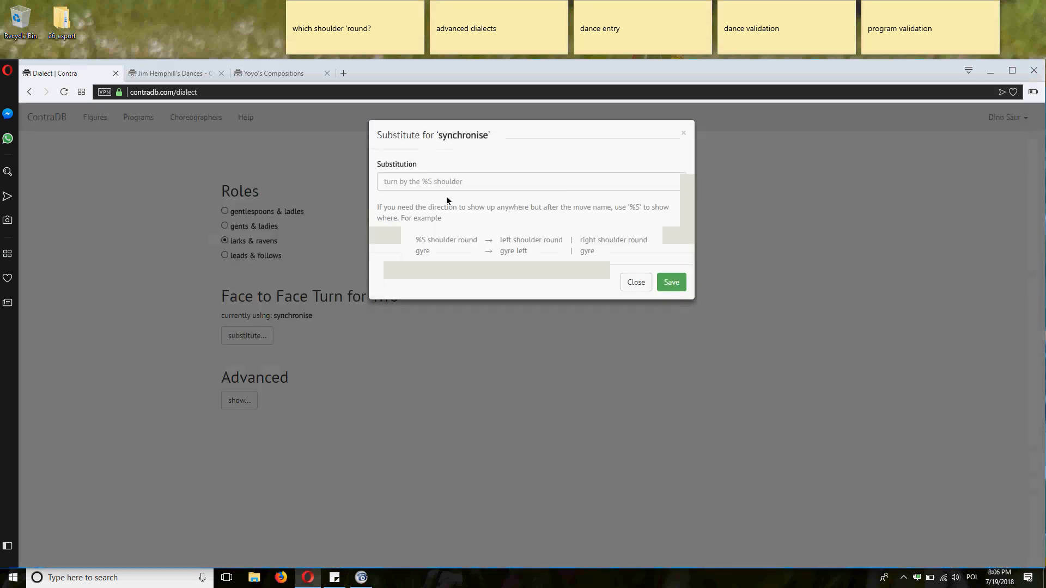
left_click(506, 180)
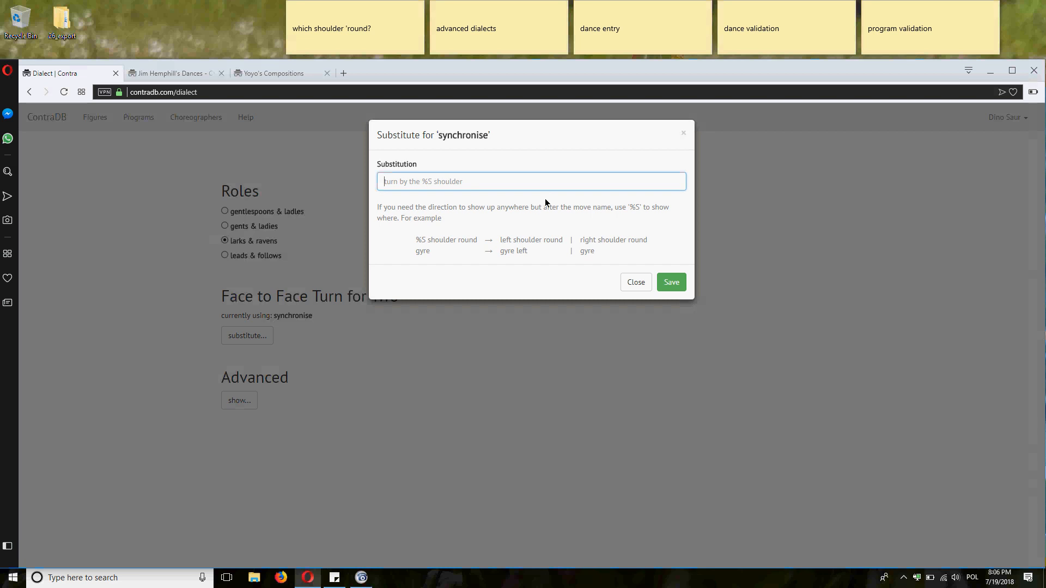
type("%S should 'round")
left_click(678, 284)
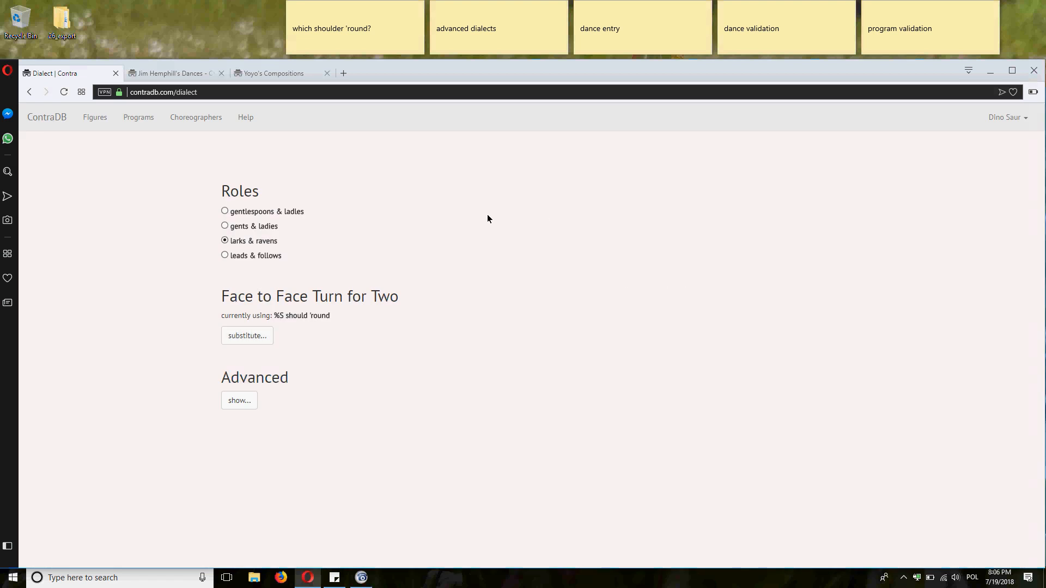
On the home page, set the dance filter to "and" with "should 'round" as its first figure.
left_click(59, 118)
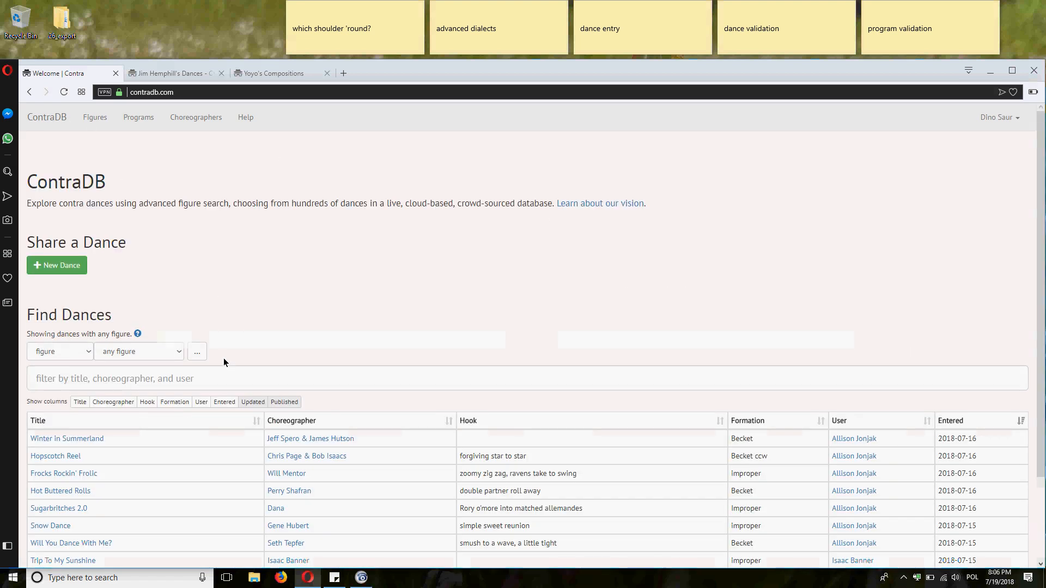
left_click(180, 353)
left_click(309, 286)
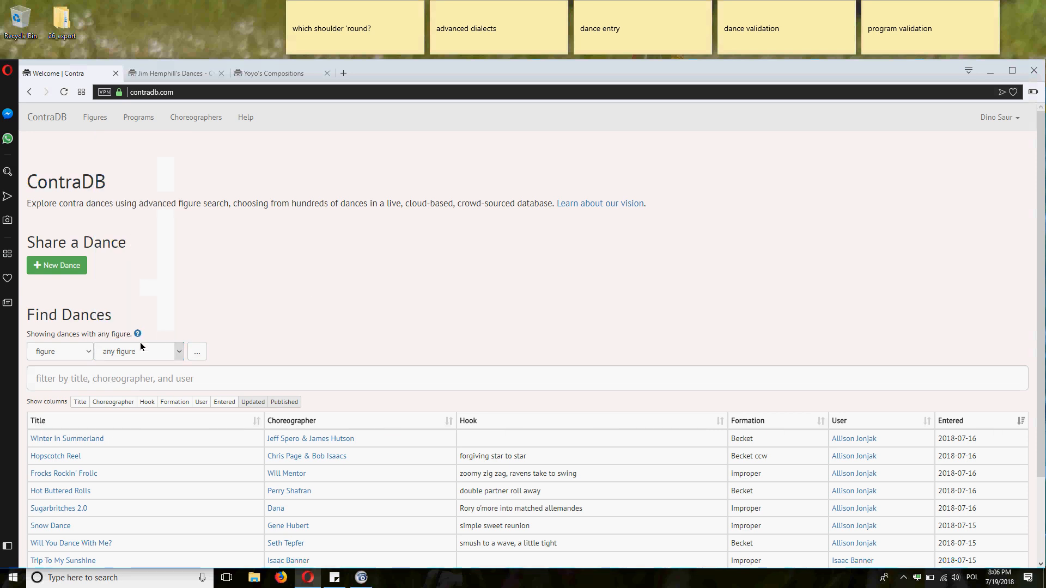
left_click(93, 351)
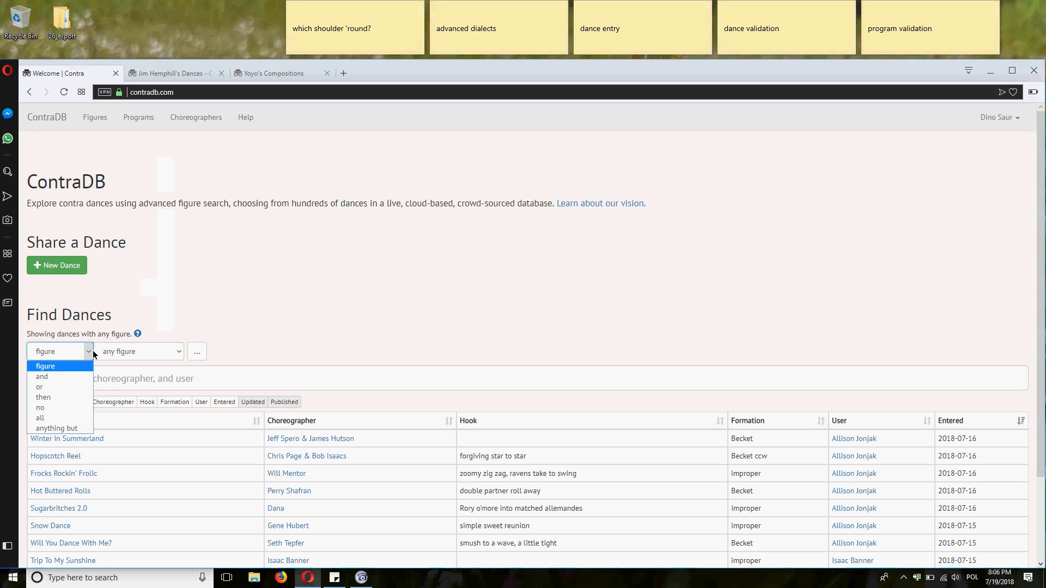
left_click(74, 377)
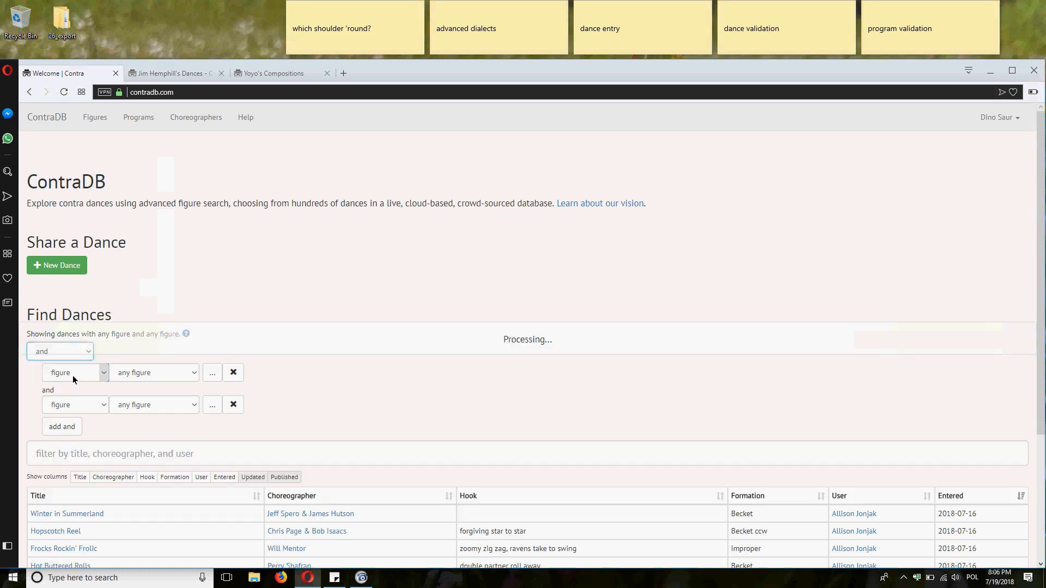
left_click(194, 375)
type("should 'round")
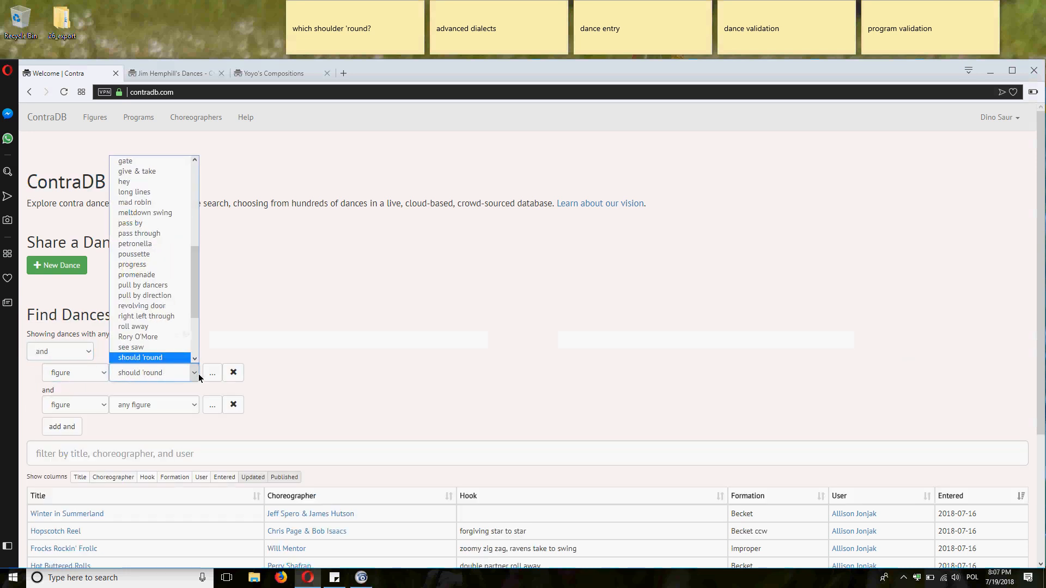
left_click(171, 358)
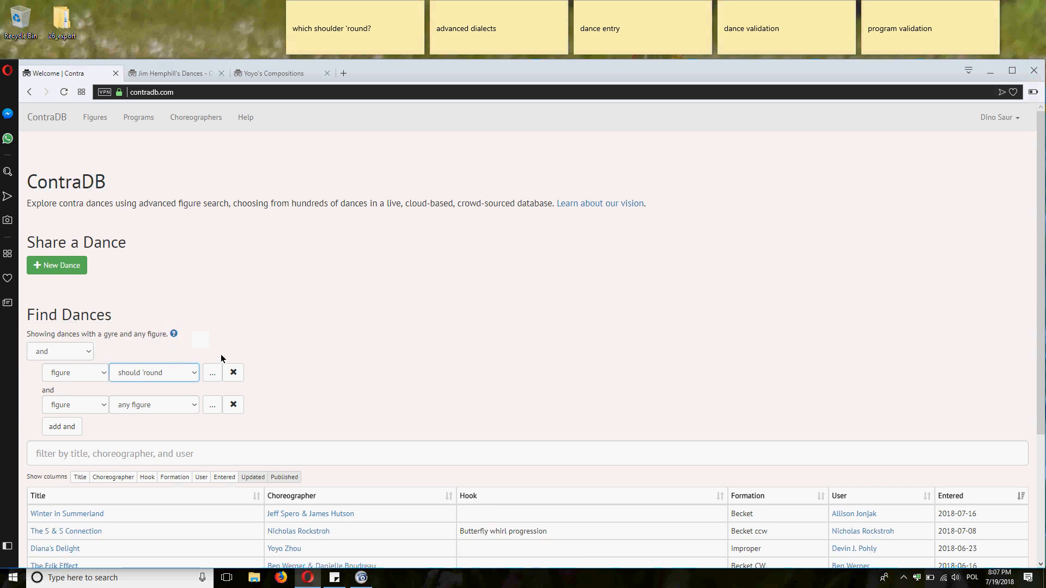
Reopen the dialect settings and save "%S shoulder 'round" as the substitution for Face to Face Turn for Two.
left_click(998, 117)
left_click(962, 156)
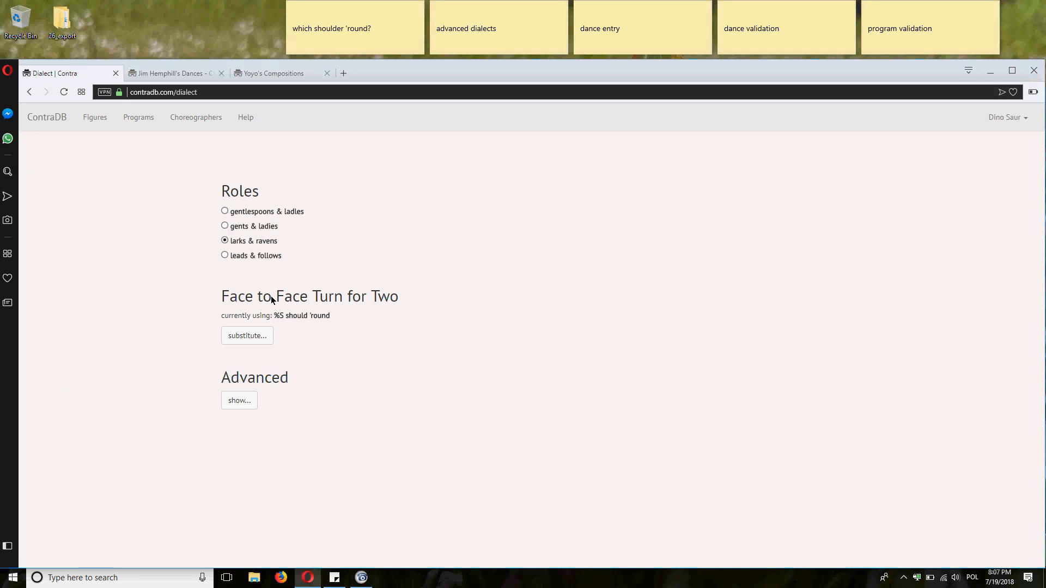
left_click(247, 336)
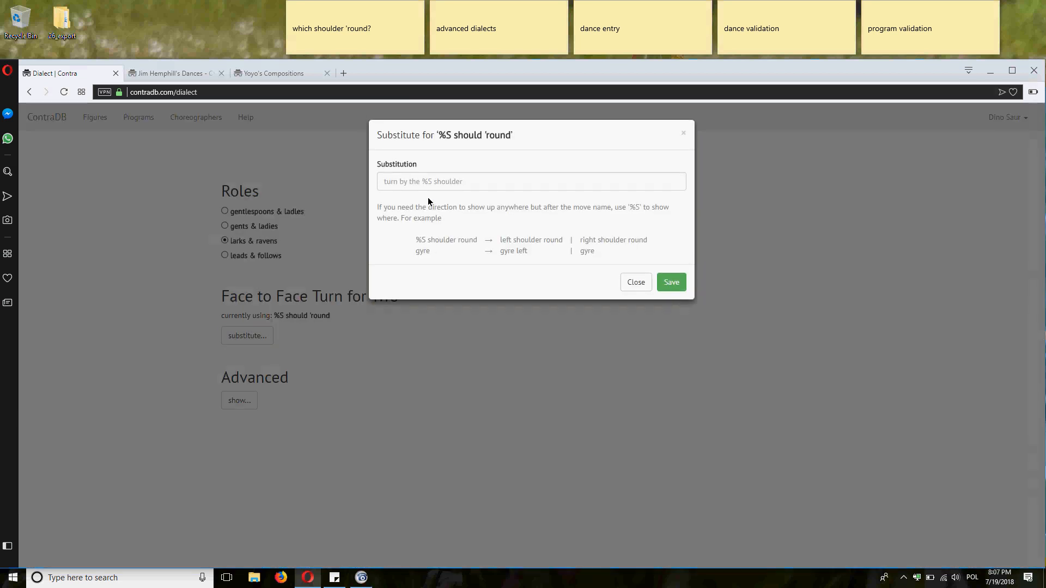
left_click(430, 178)
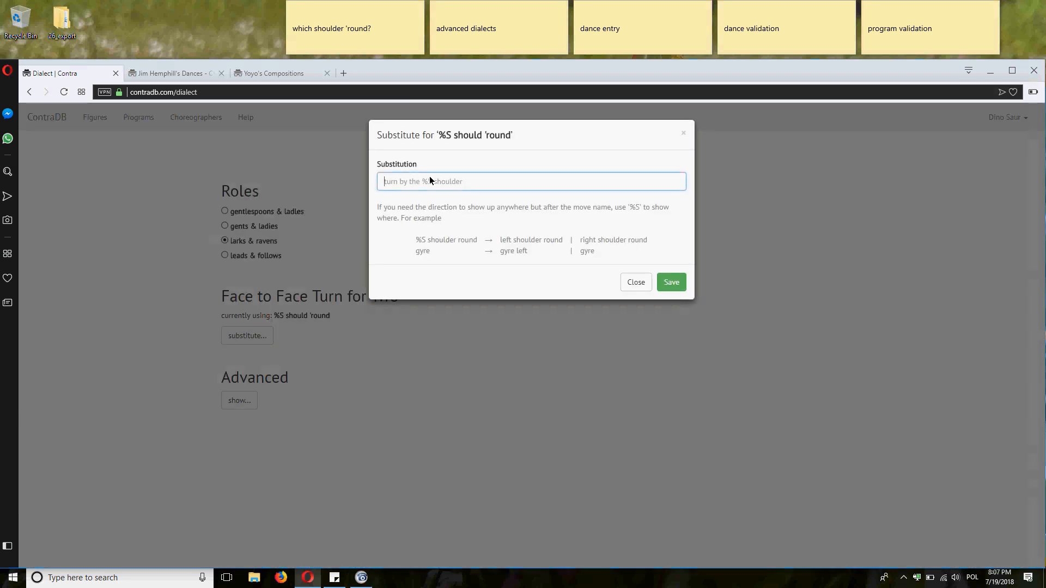
type("%S shoulder 'round")
left_click(677, 281)
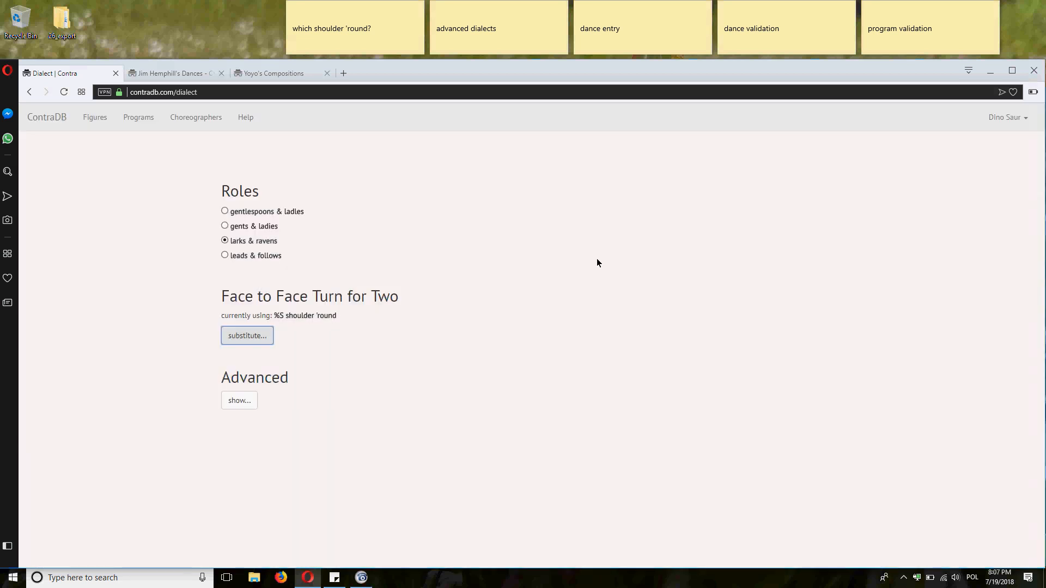
On the home page, set the dance filter to "and" with a left "shoulder 'round" as its first figure.
left_click(48, 113)
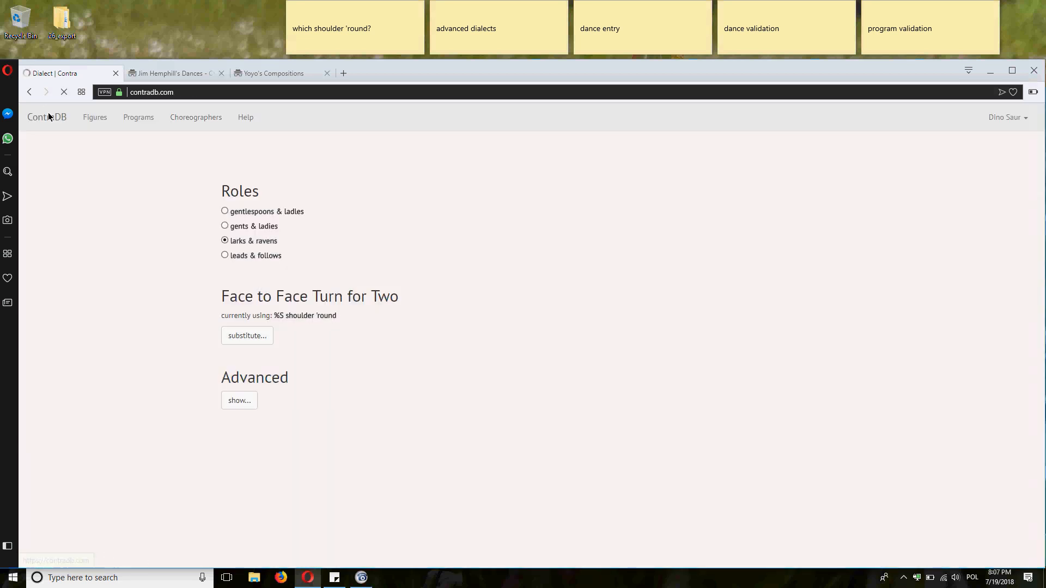
left_click(87, 355)
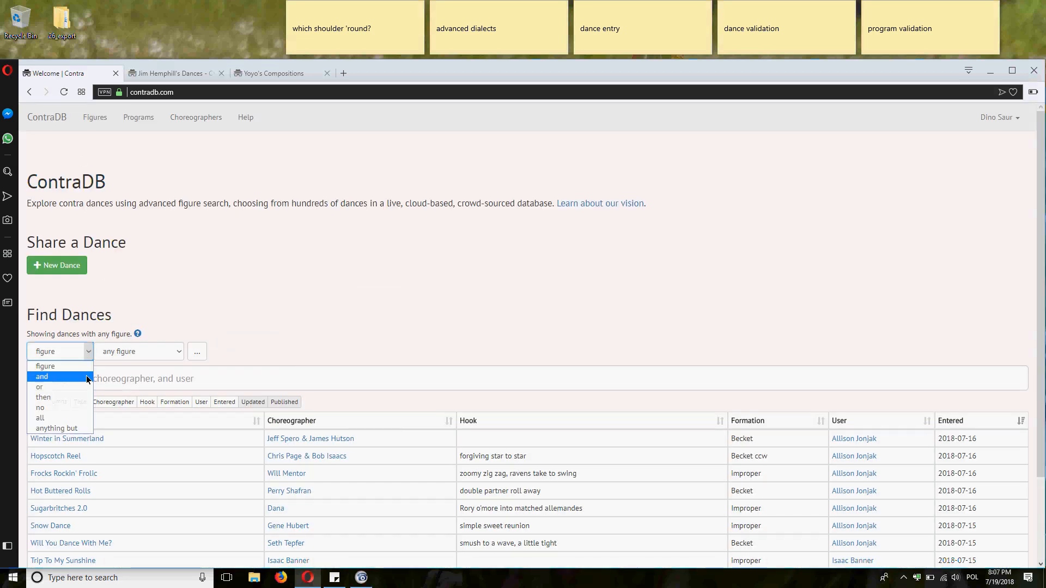
left_click(85, 380)
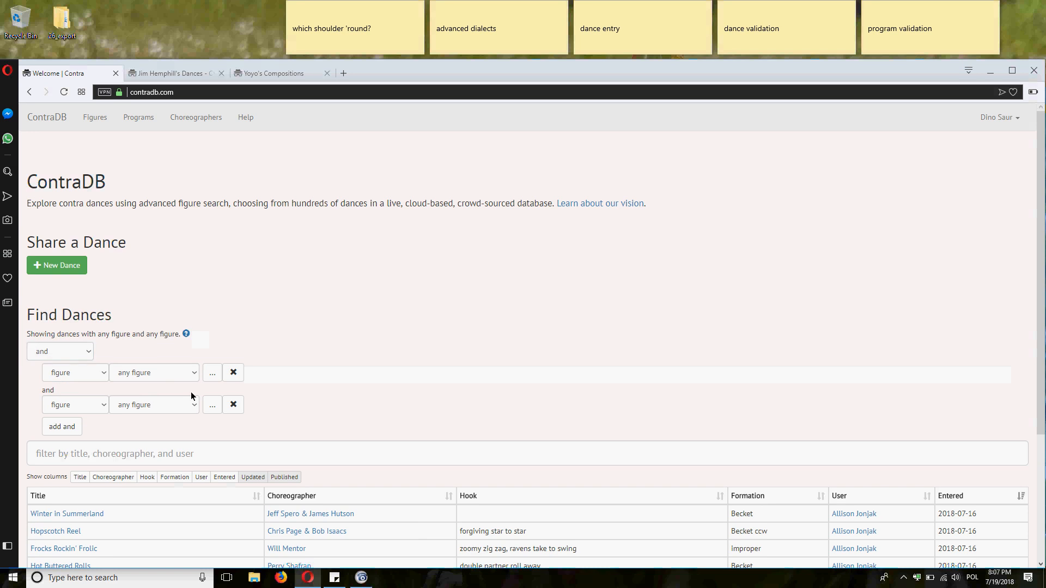
left_click(193, 373)
type("shoulder 'round")
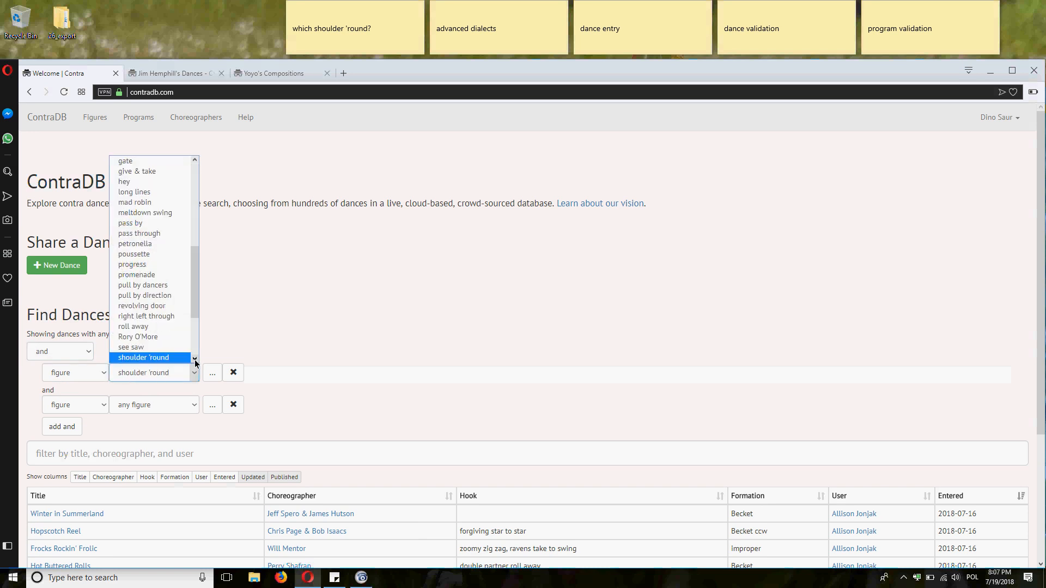
left_click(213, 373)
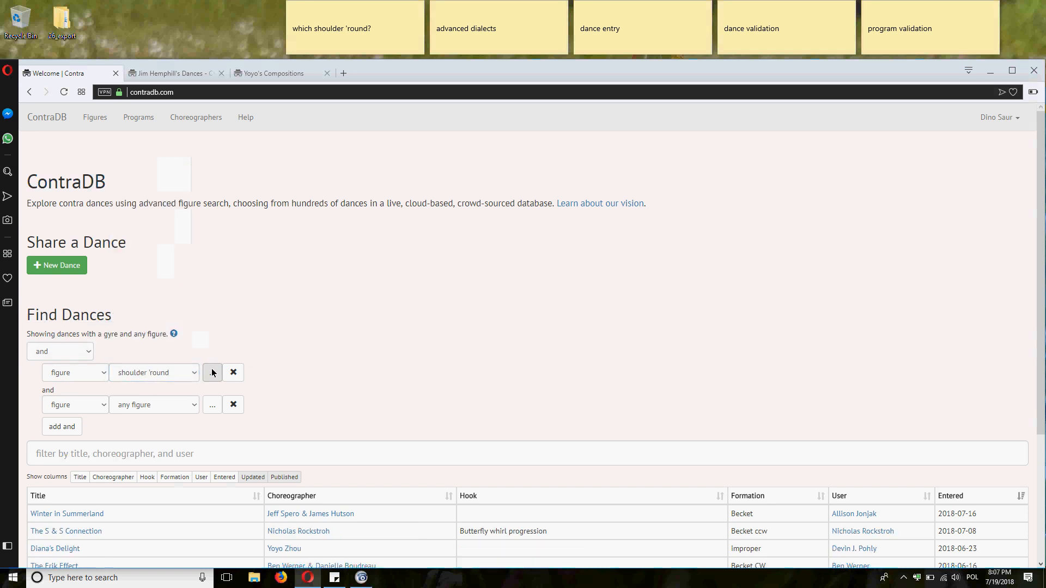
left_click(217, 373)
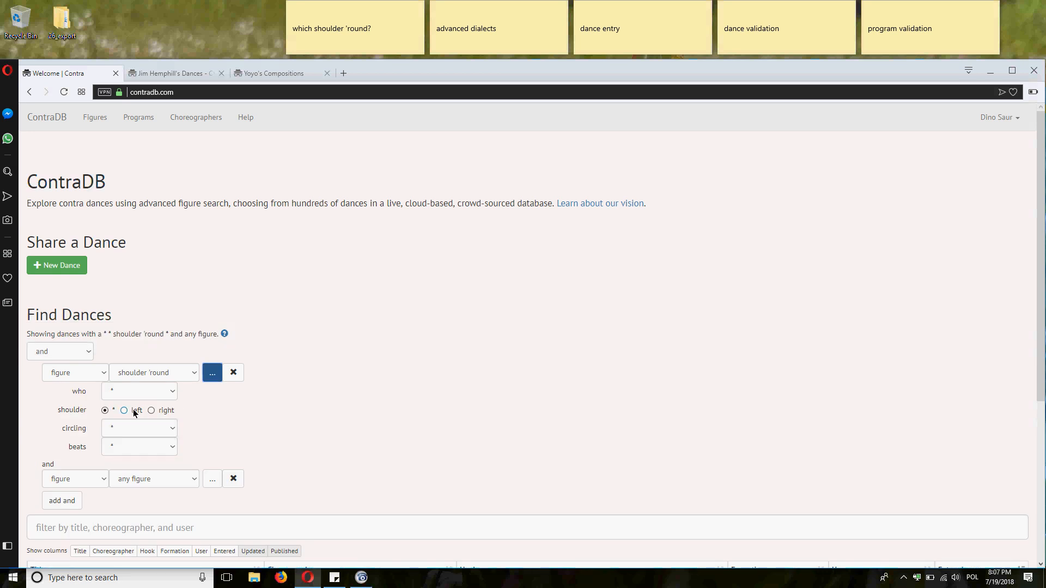
left_click(128, 409)
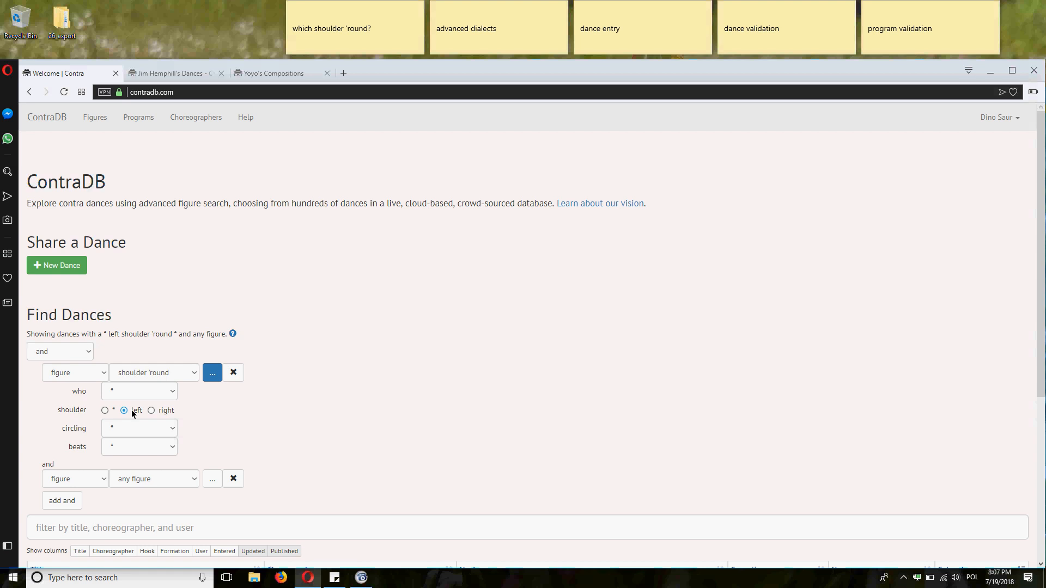
Set the filter's second figure to a right "shoulder 'round" and open the All You Can Eat dance from the results.
left_click(143, 480)
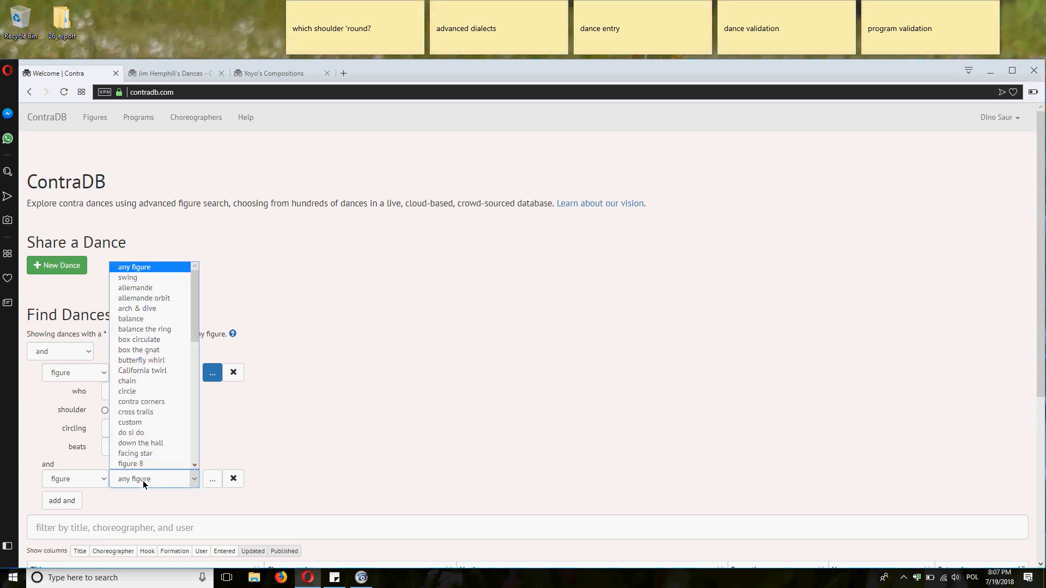
type("shoulder 'round")
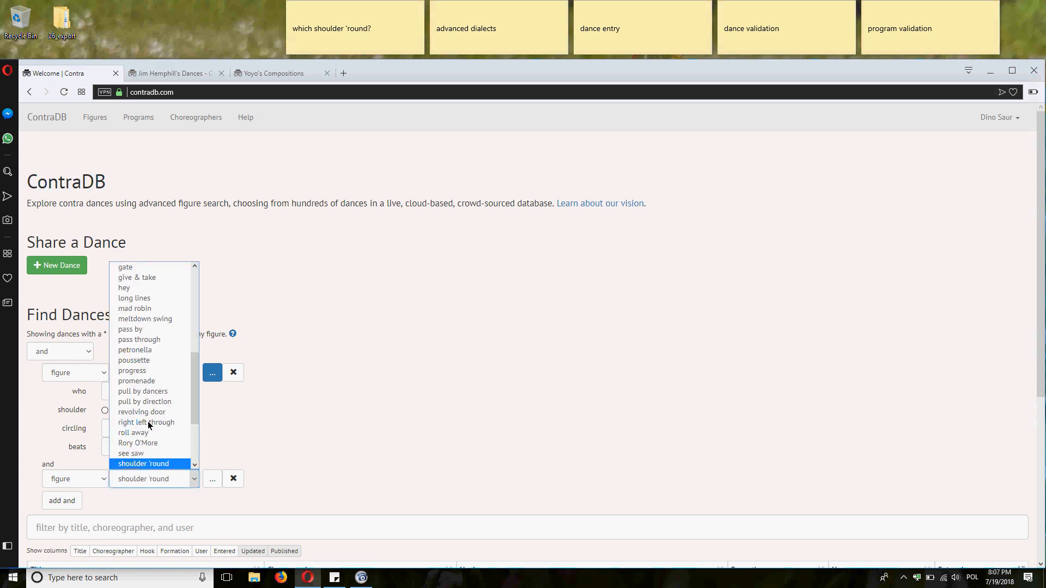
key("Return")
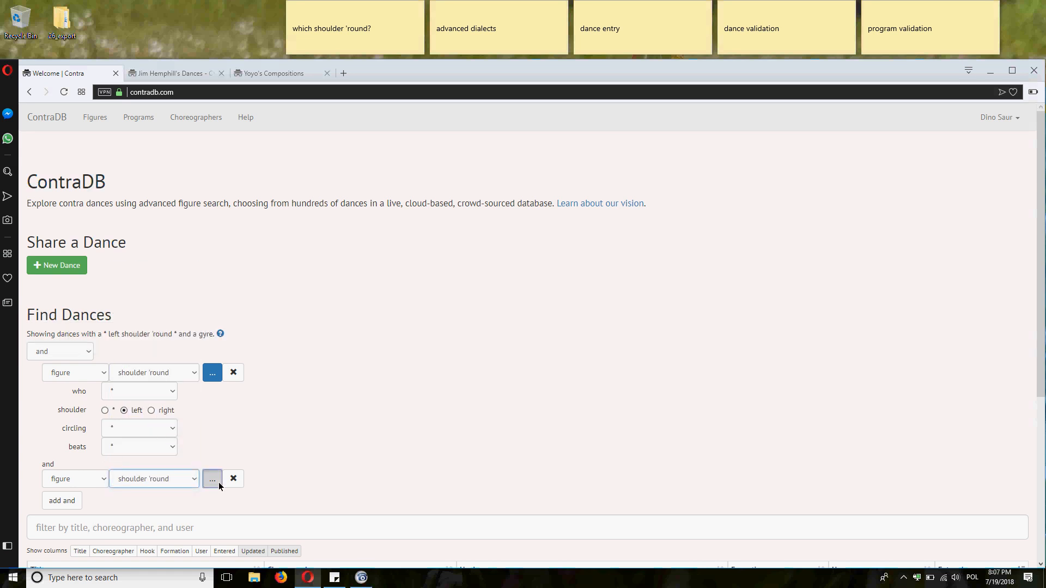
left_click(214, 480)
scroll(281, 361, "down", 3)
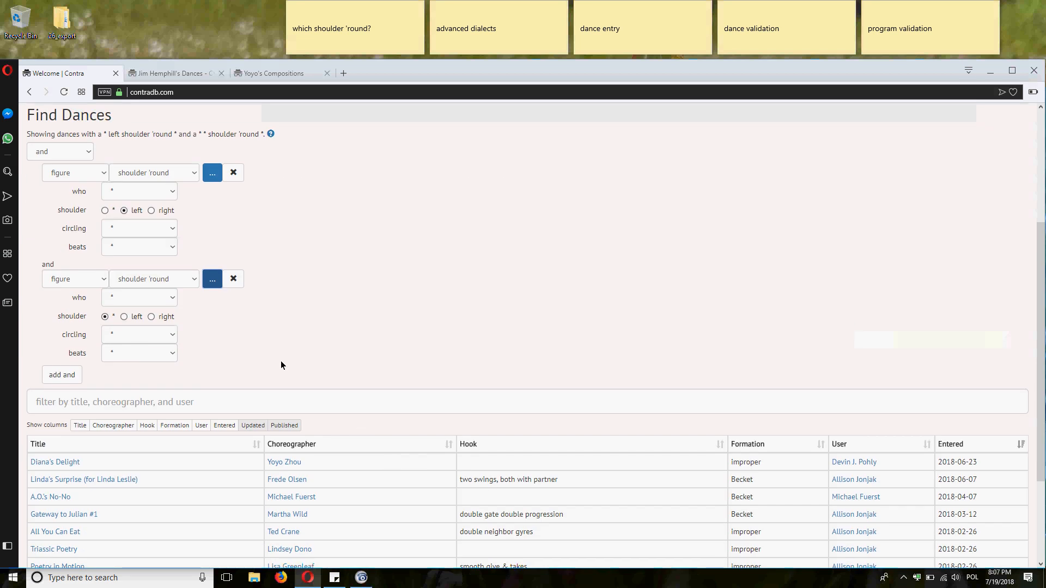
left_click(152, 317)
left_click(159, 234)
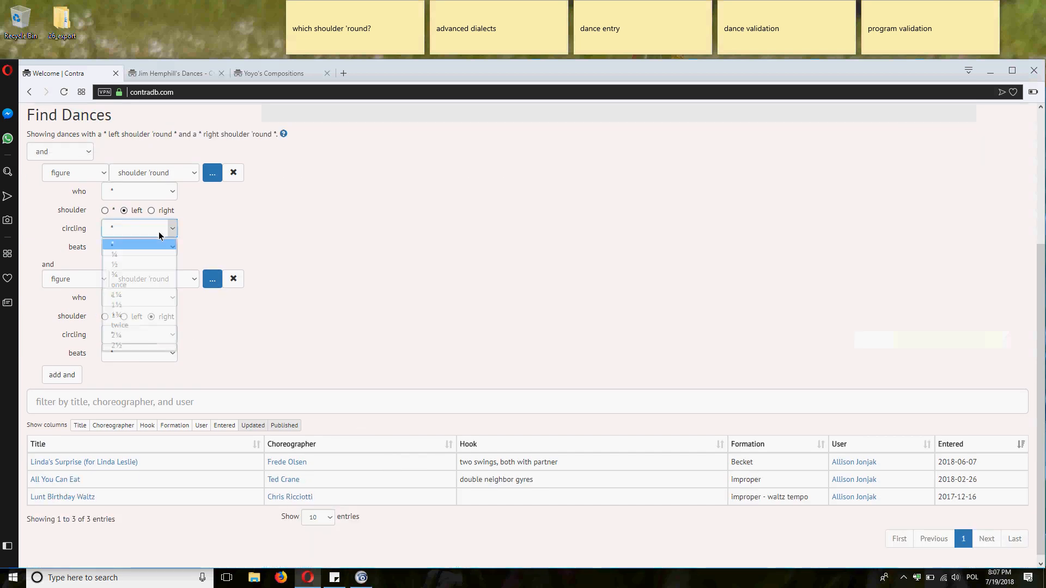
left_click(249, 229)
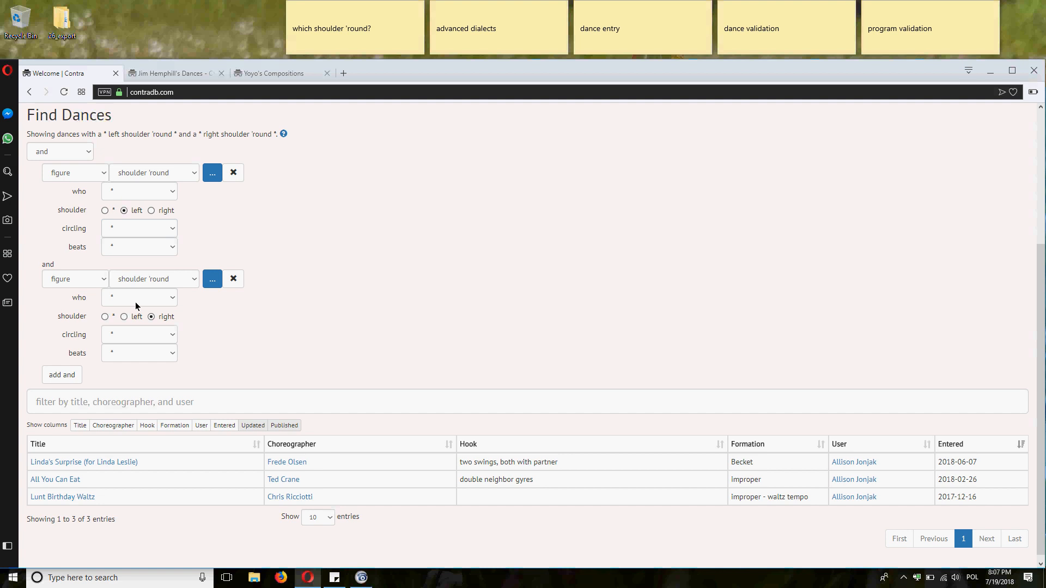
left_click(57, 480)
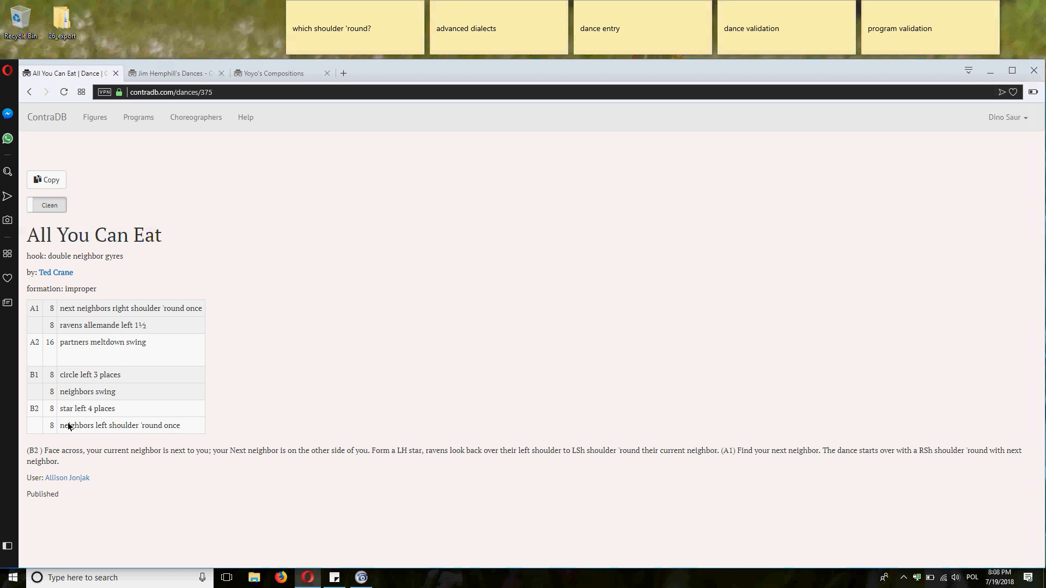
Return to the dialect settings and save "synchronize" as the substitution for Face to Face Turn for Two.
left_click(1023, 121)
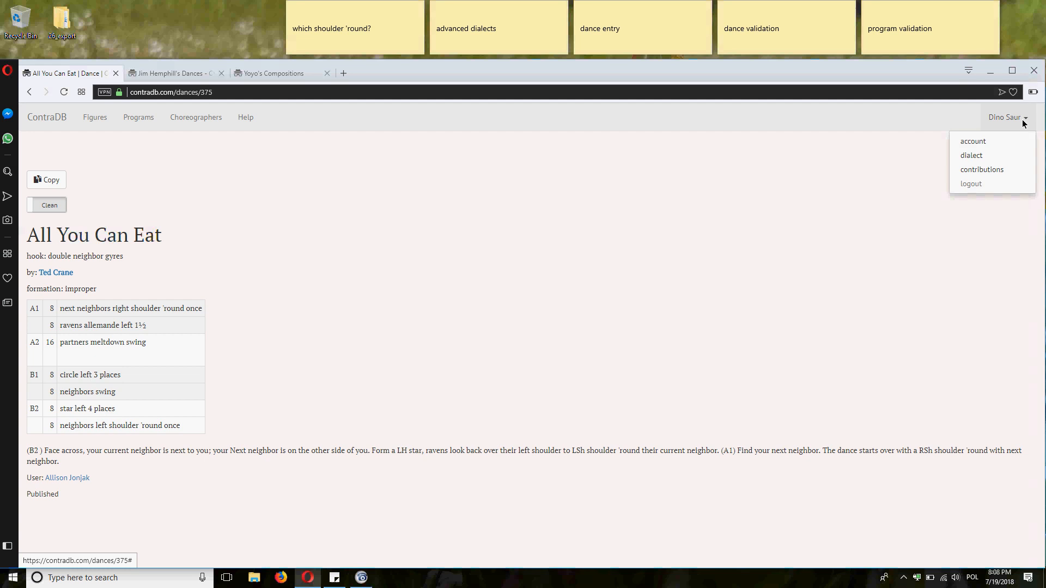
left_click(972, 156)
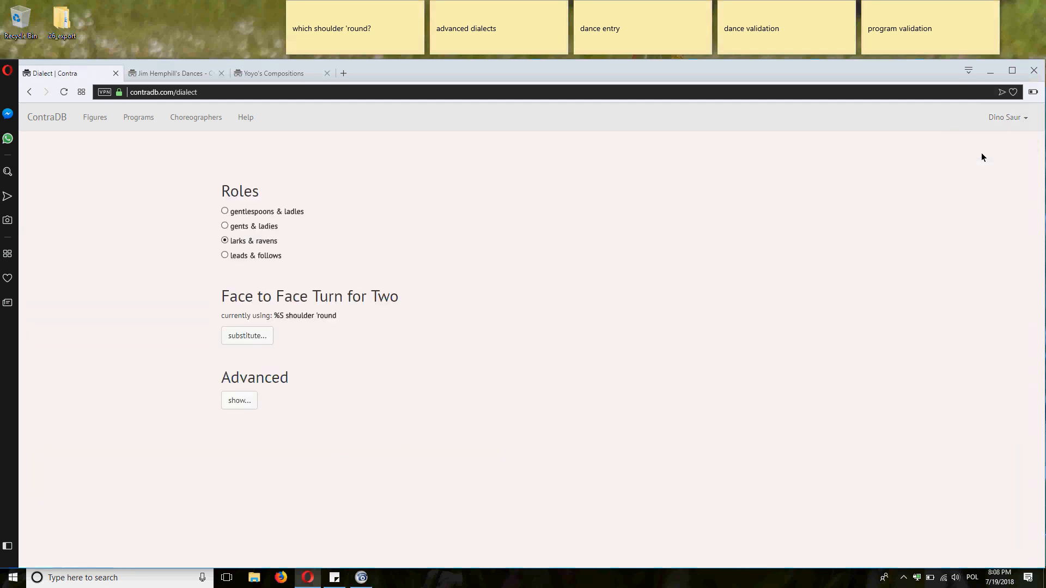
left_click(254, 336)
left_click(445, 180)
type("synchronize")
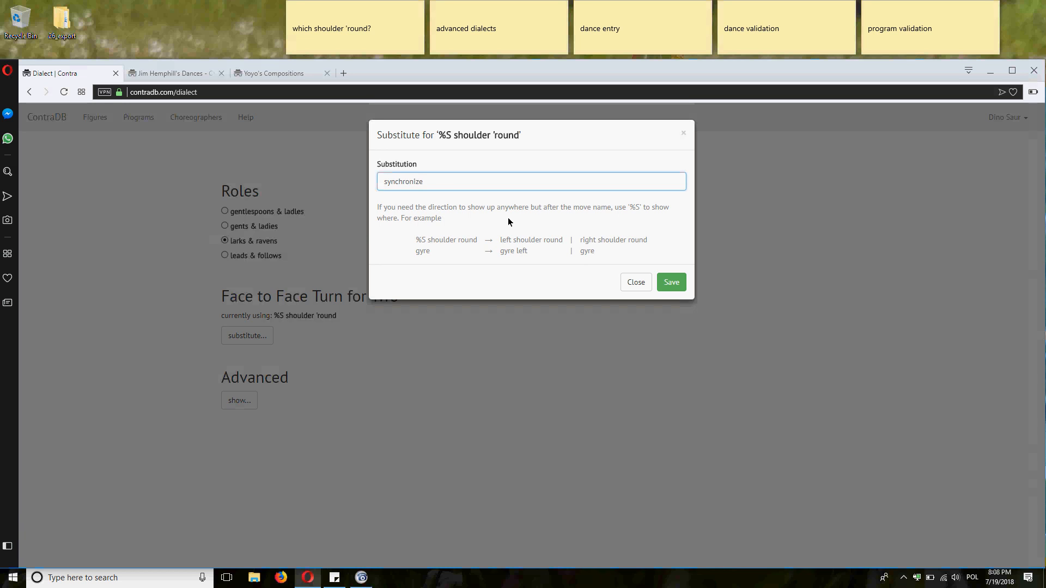
left_click(675, 283)
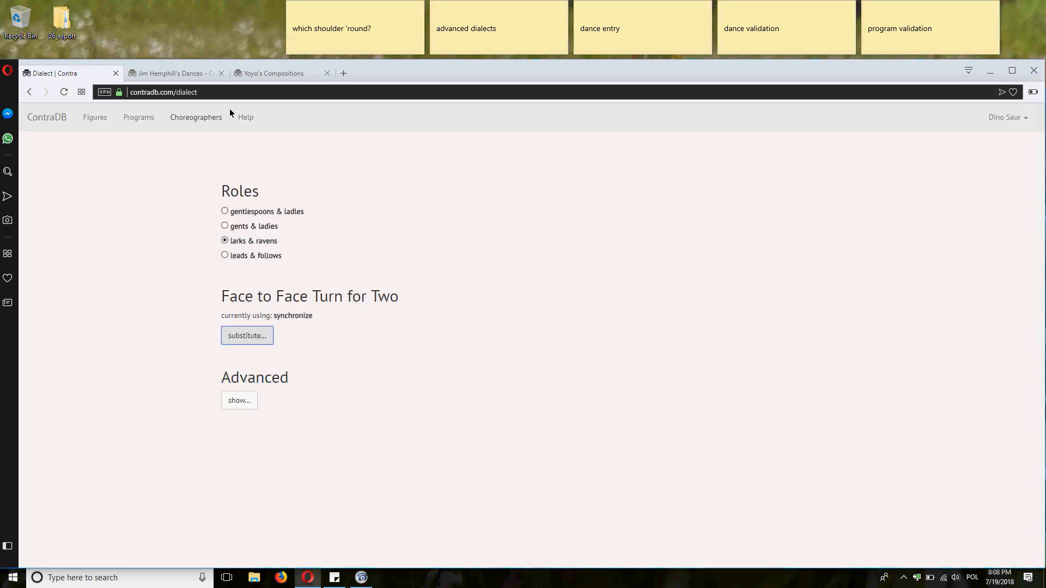
Find the All You Can Eat dance through its choreographer's page and examine the wording of its A1 and B2 neighbor turns.
left_click(30, 120)
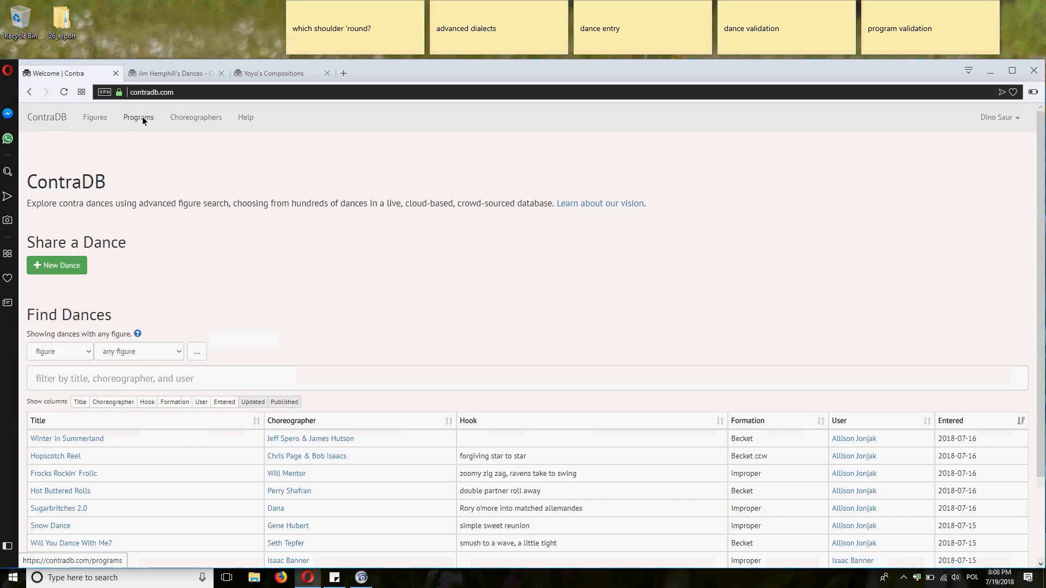
left_click(176, 116)
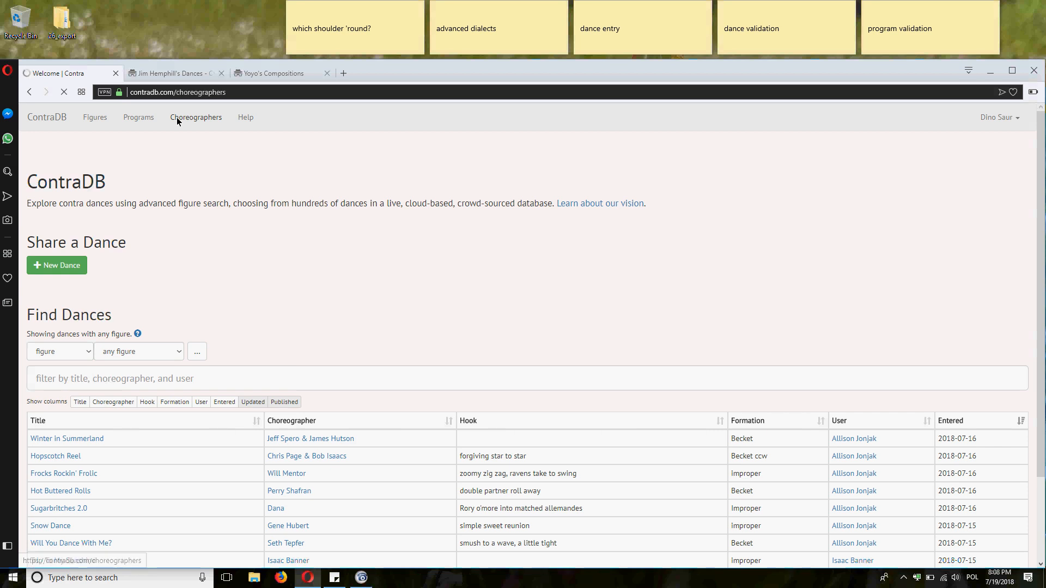
scroll(185, 226, "down", 20)
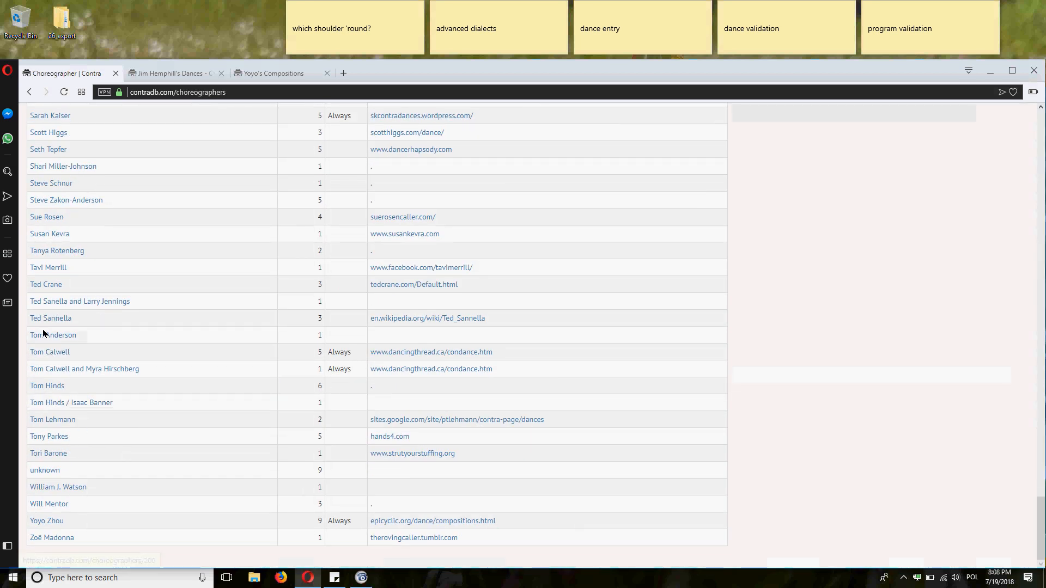
left_click(44, 285)
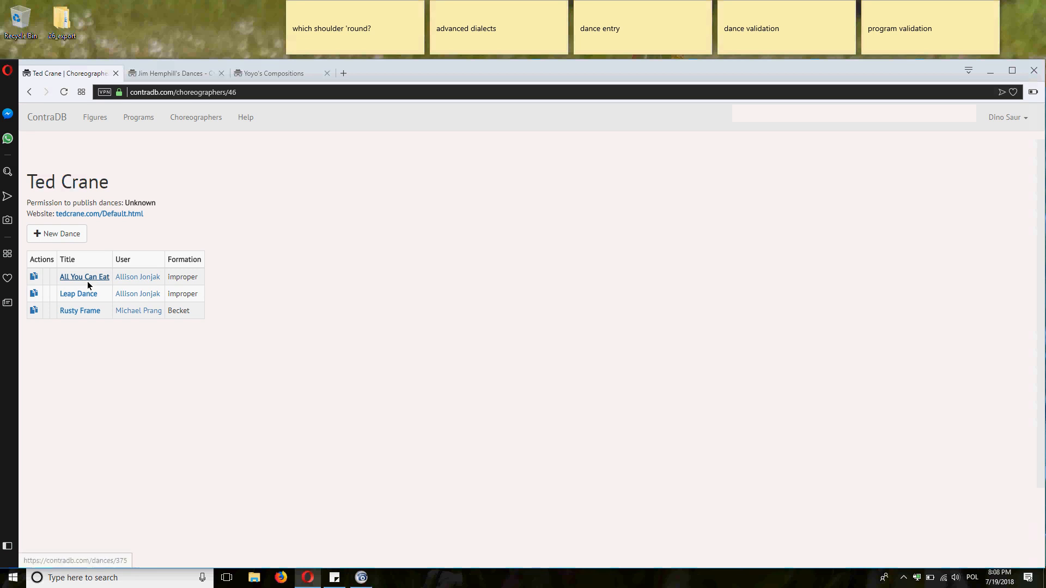
left_click(87, 279)
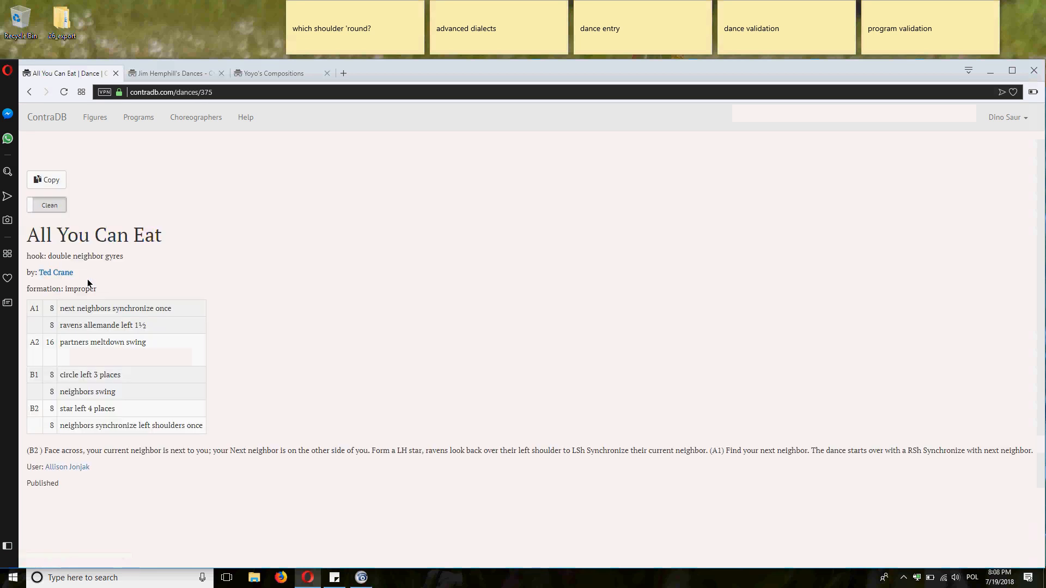
left_click_drag(60, 307, 156, 315)
left_click_drag(71, 430, 183, 427)
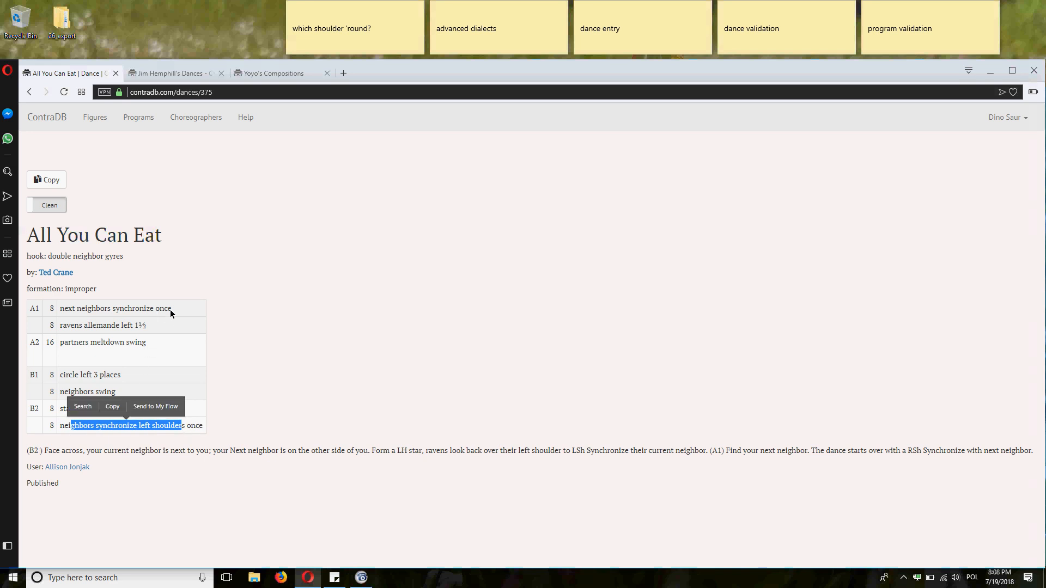
left_click(249, 284)
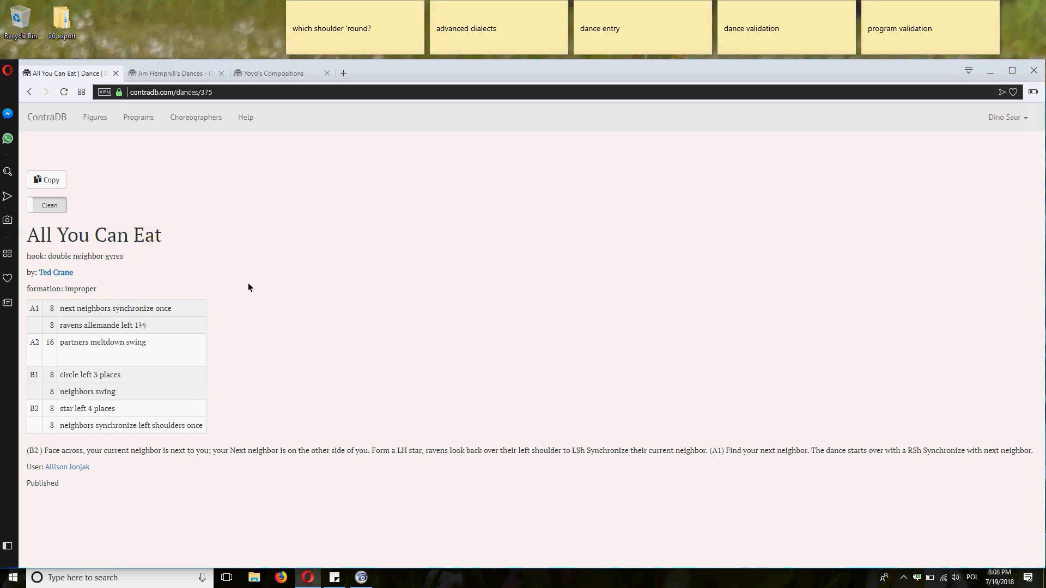
In Sticky Notes, delete the "which shoulder 'round?" note.
left_click(311, 11)
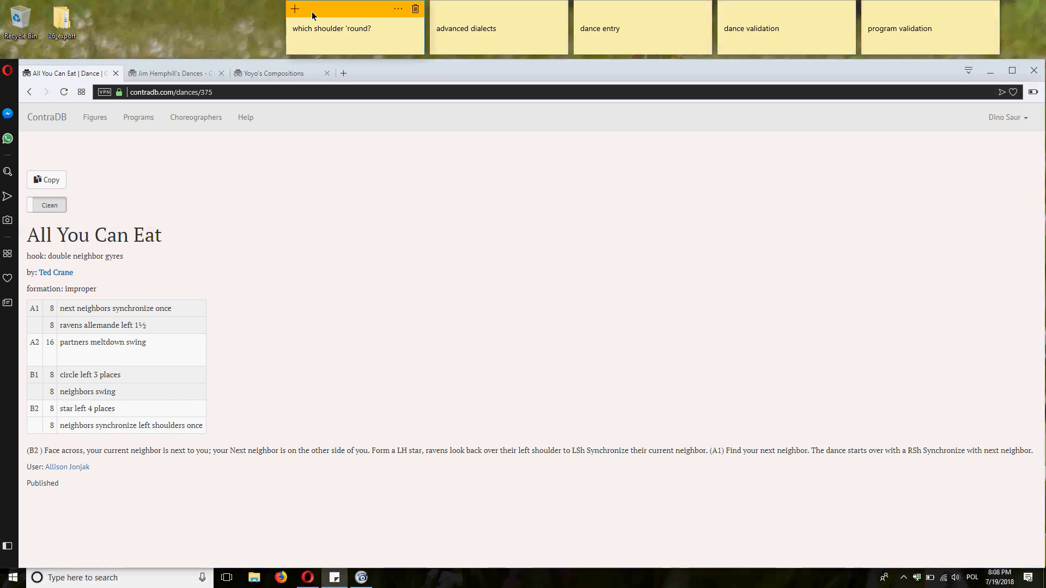
left_click(414, 15)
left_click(339, 44)
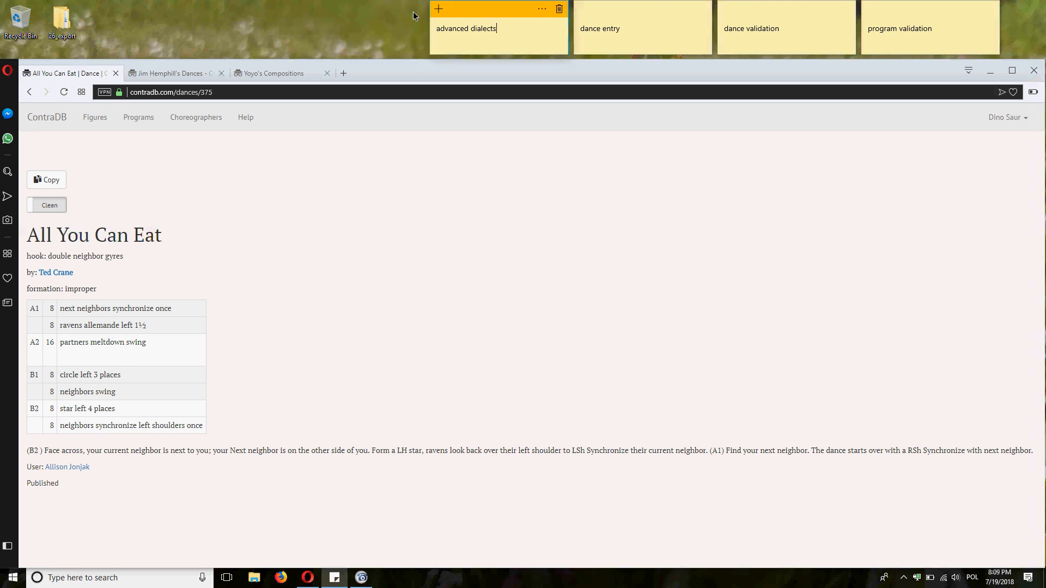
Switch back to the browser, reopen the dialect settings and choose the "gentlespoons & ladles" roles.
left_click(1008, 117)
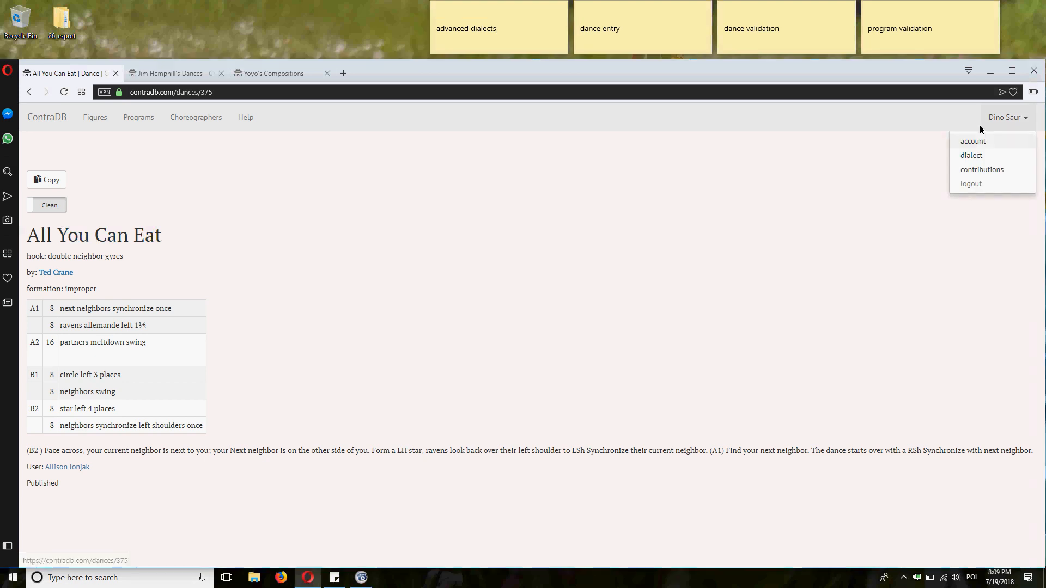
left_click(968, 157)
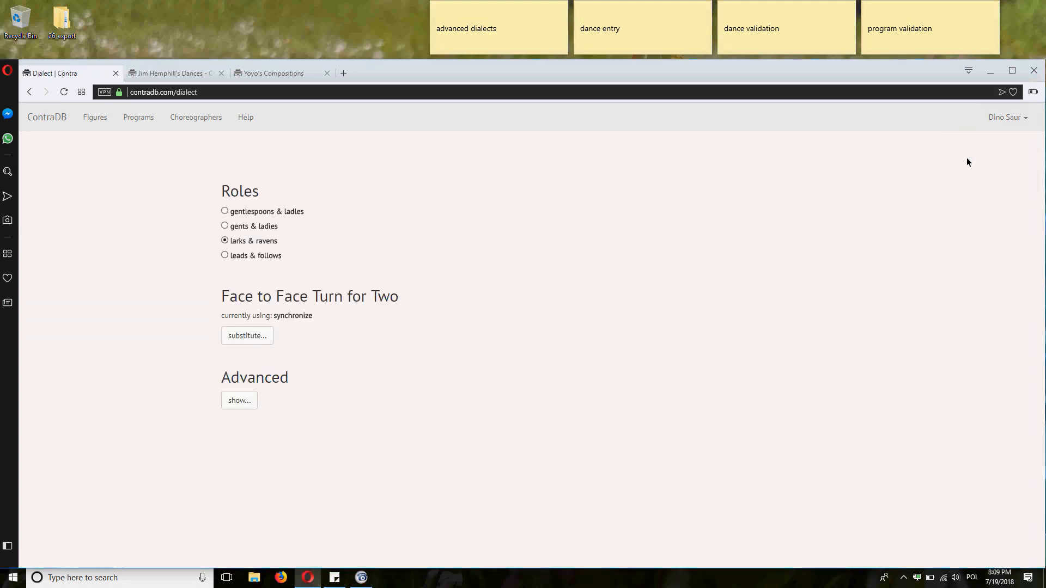
left_click(224, 211)
Add an advanced move substitution that replaces "slice" with "yearn".
left_click(255, 400)
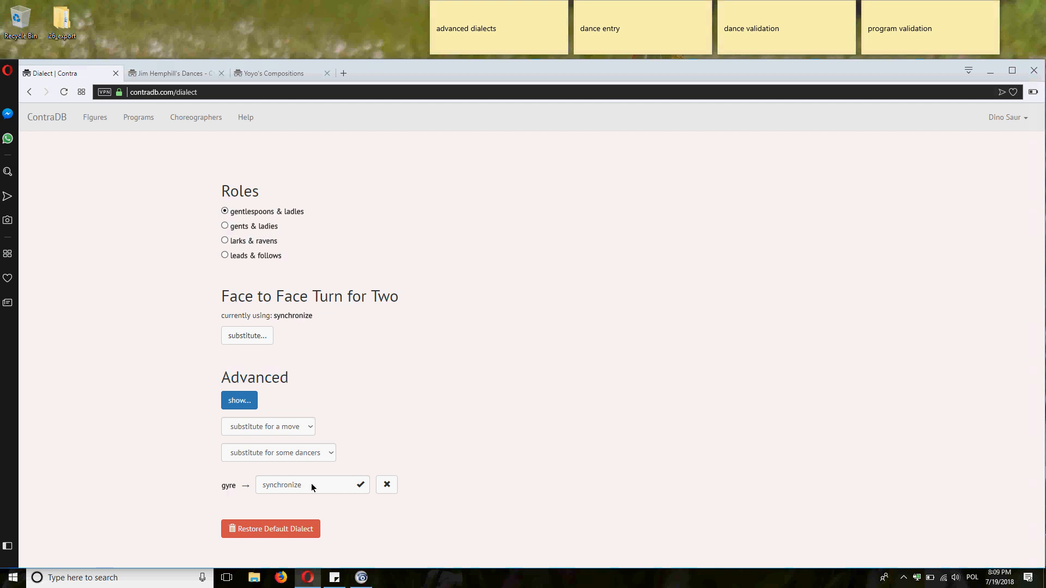
left_click(261, 428)
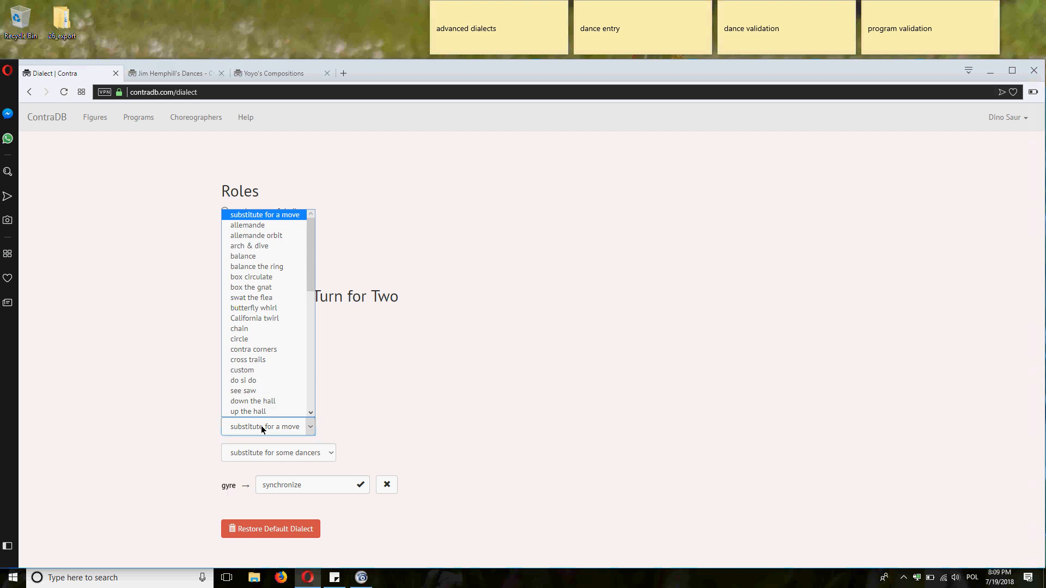
type("slice")
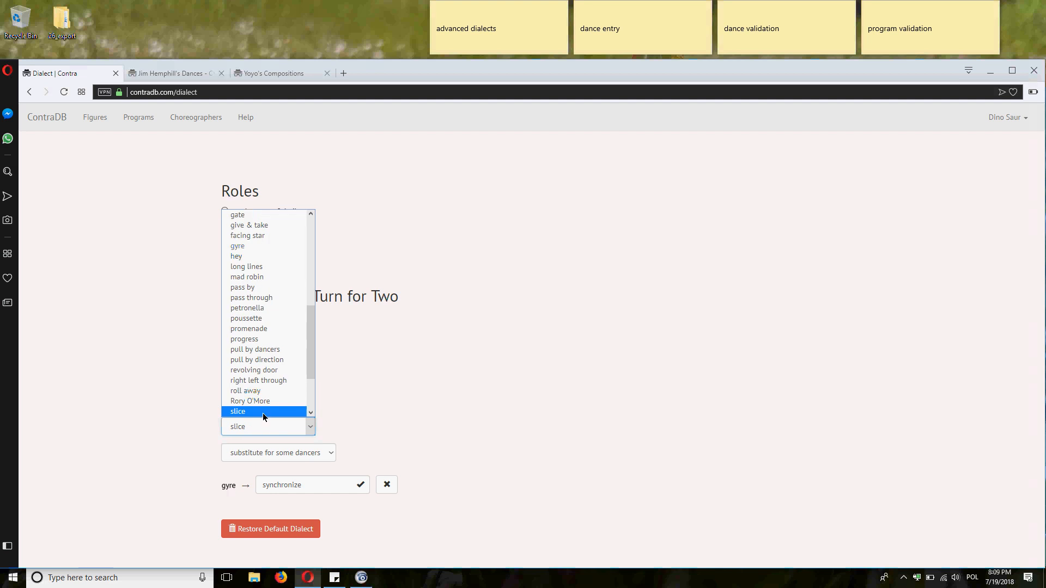
left_click(263, 412)
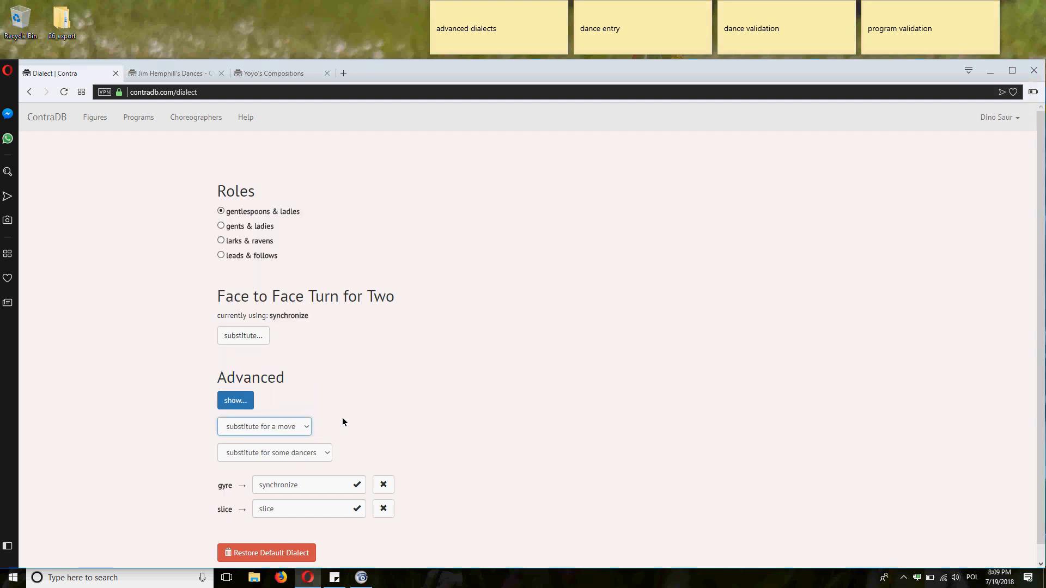
scroll(262, 524, "down", 1)
left_click_drag(263, 492, 277, 493)
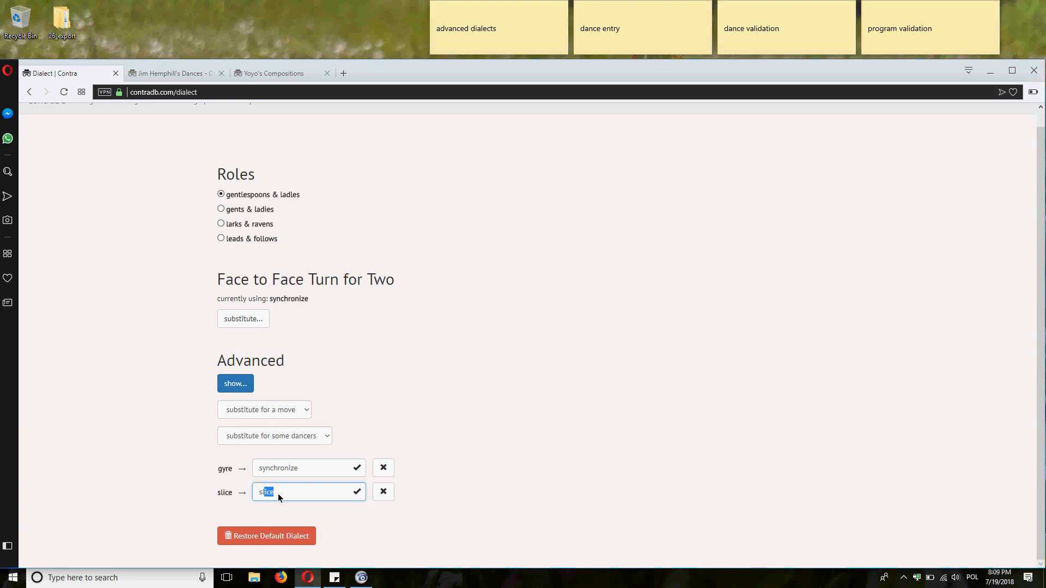
type("yearn")
left_click(645, 424)
scroll(70, 193, "up", 1)
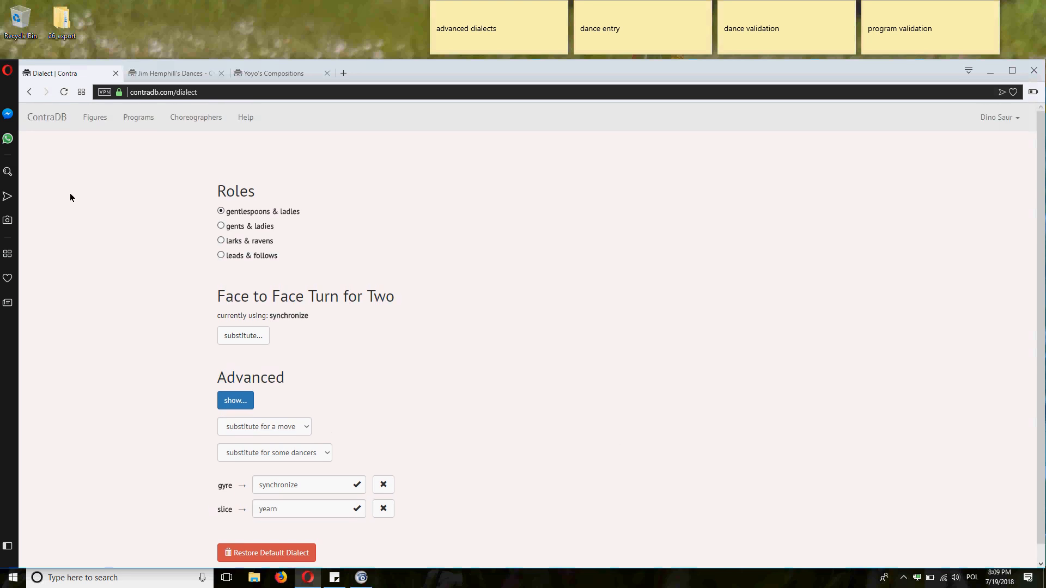
Open the Hot Buttered Rolls dance from the home page and examine the wording of its first A1 figure.
left_click(49, 125)
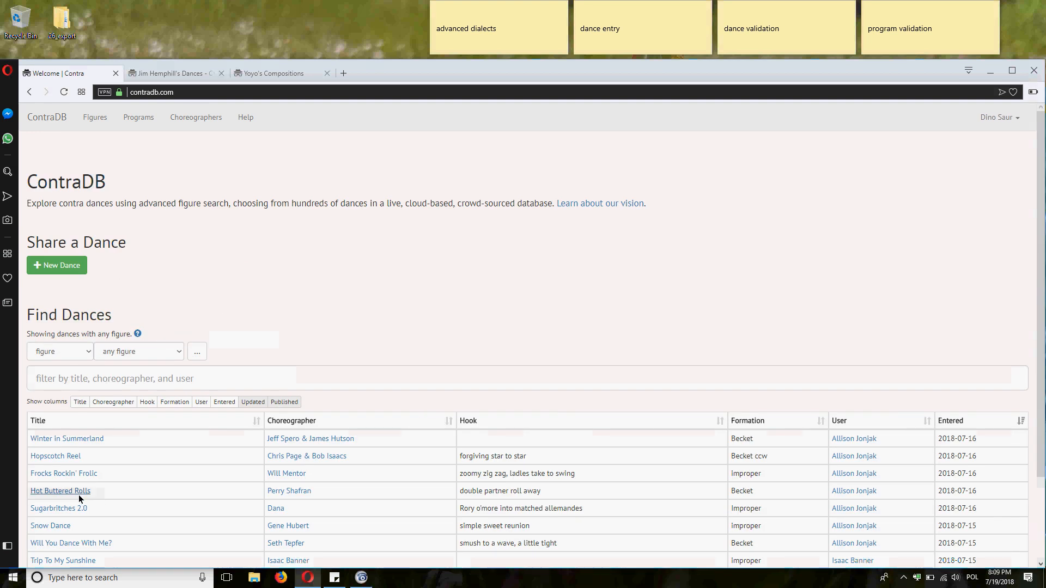
left_click(77, 493)
left_click_drag(58, 309, 195, 325)
left_click(335, 192)
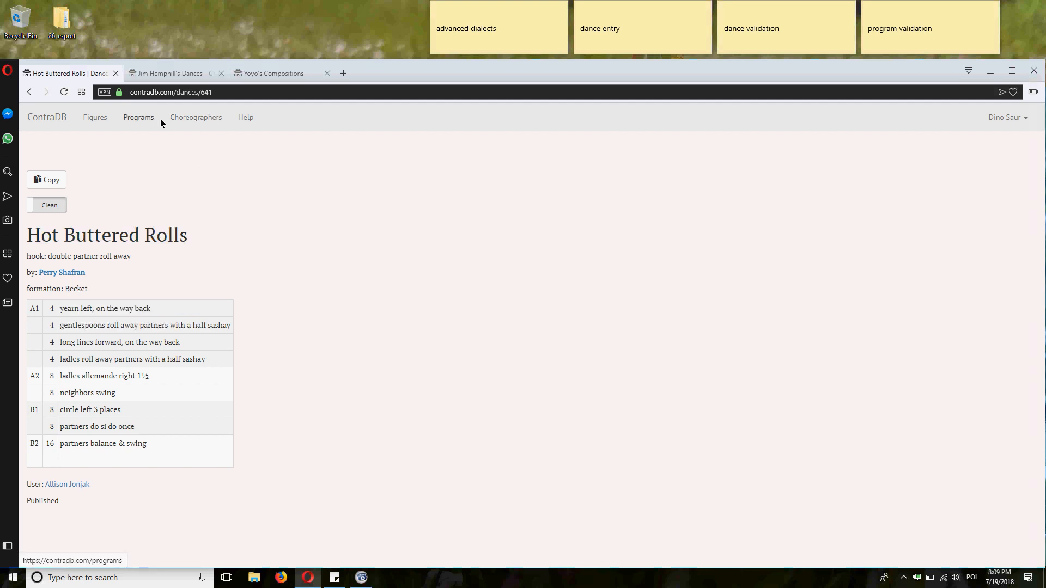
Return to the dialect settings and remove the advanced substitution for "slice".
left_click(1001, 124)
left_click(979, 159)
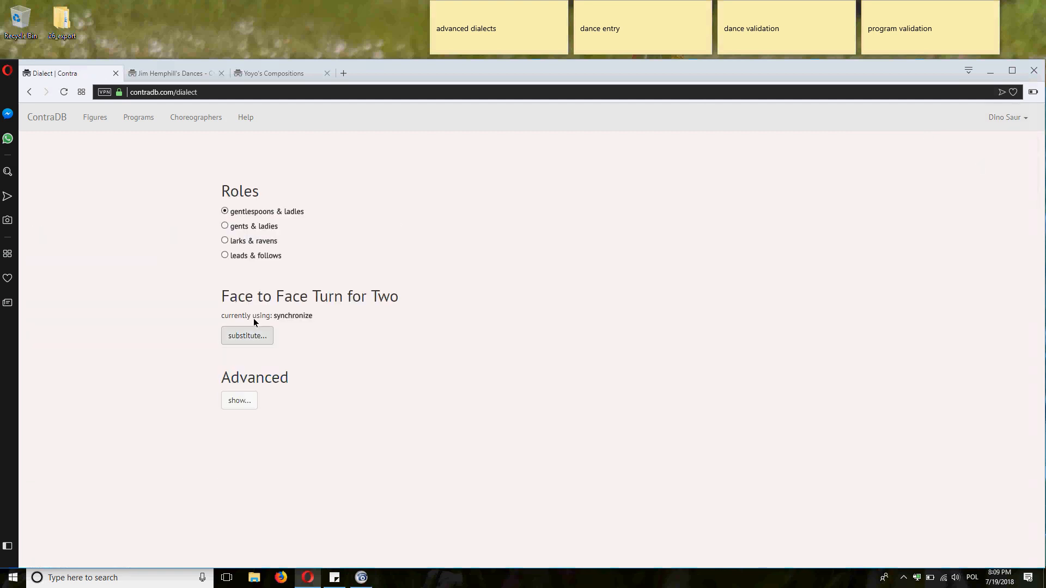
left_click(247, 400)
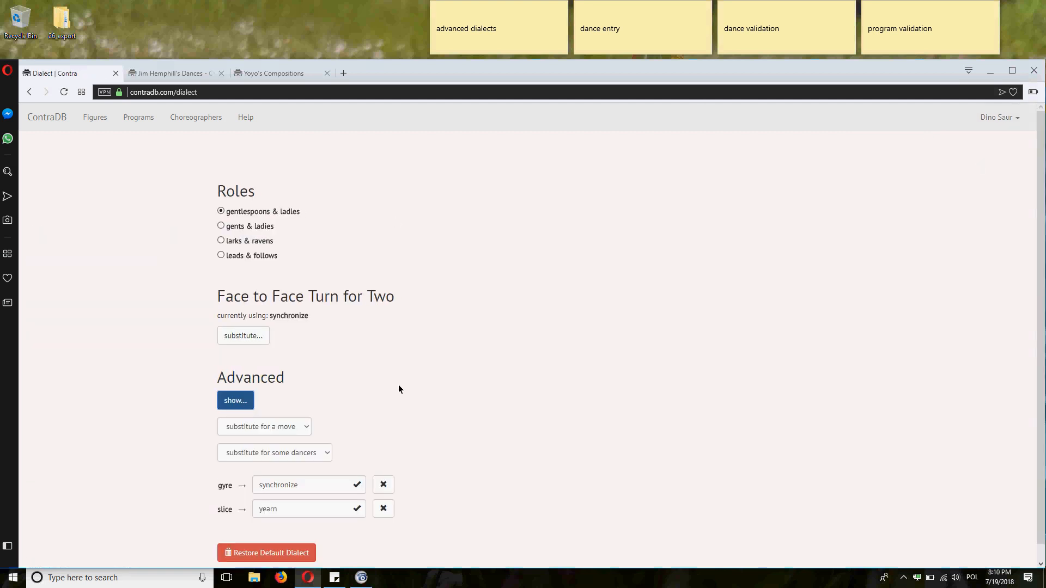
left_click(383, 509)
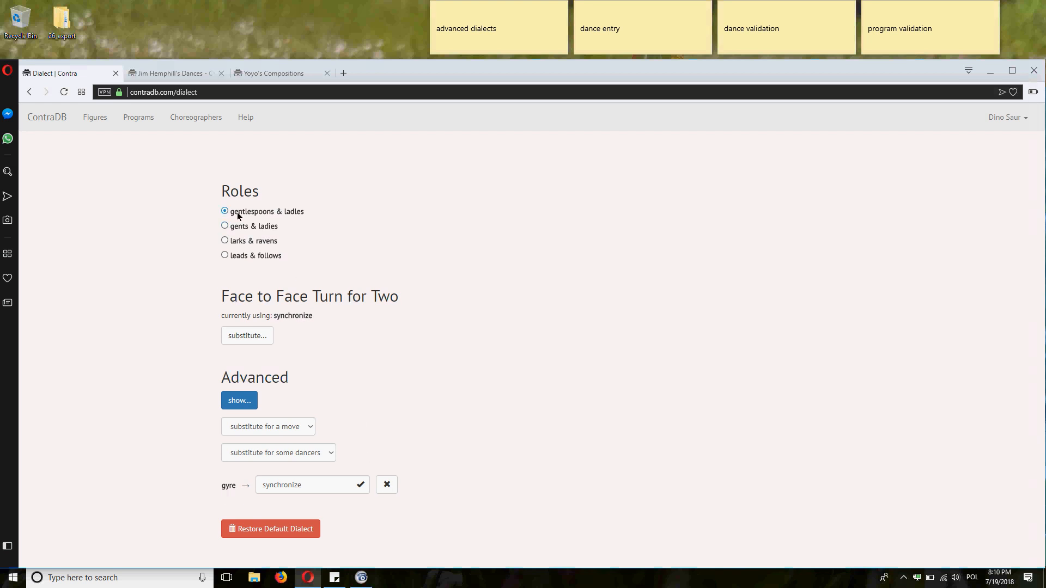
Choose the "gents & ladies" roles and go through the advanced ladle and gentlespoon substitutions one by one.
left_click(226, 228)
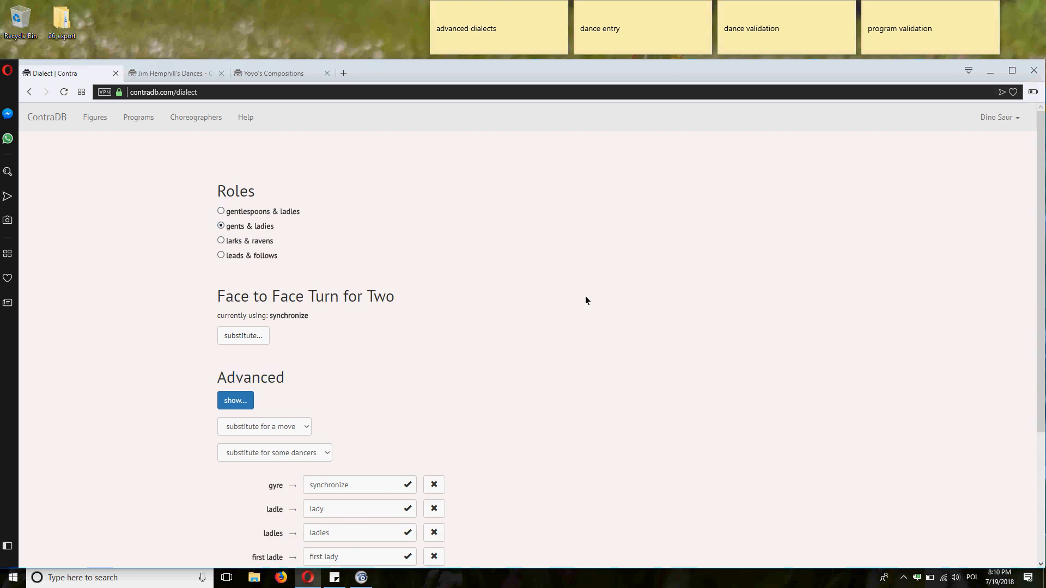
scroll(584, 316, "down", 3)
scroll(583, 333, "down", 1)
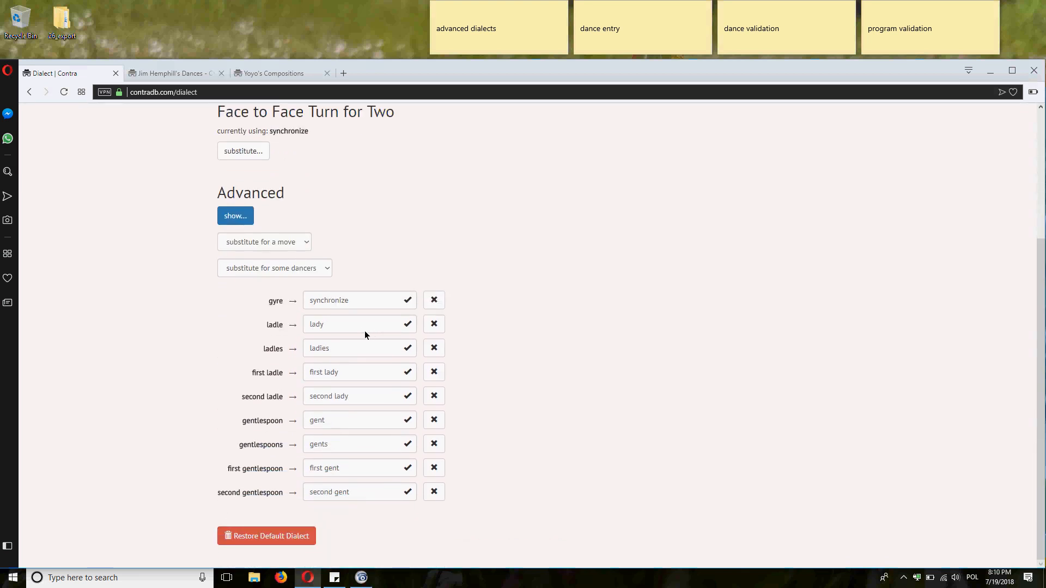
left_click(341, 328)
left_click(339, 346)
left_click(336, 376)
left_click(337, 395)
left_click(347, 420)
left_click(347, 442)
left_click(344, 470)
left_click(343, 493)
Set the ladle, ladles, first ladle and second ladle substitutions to "barearm", "barearms", "first barearm" and "second barearm".
double_click(346, 327)
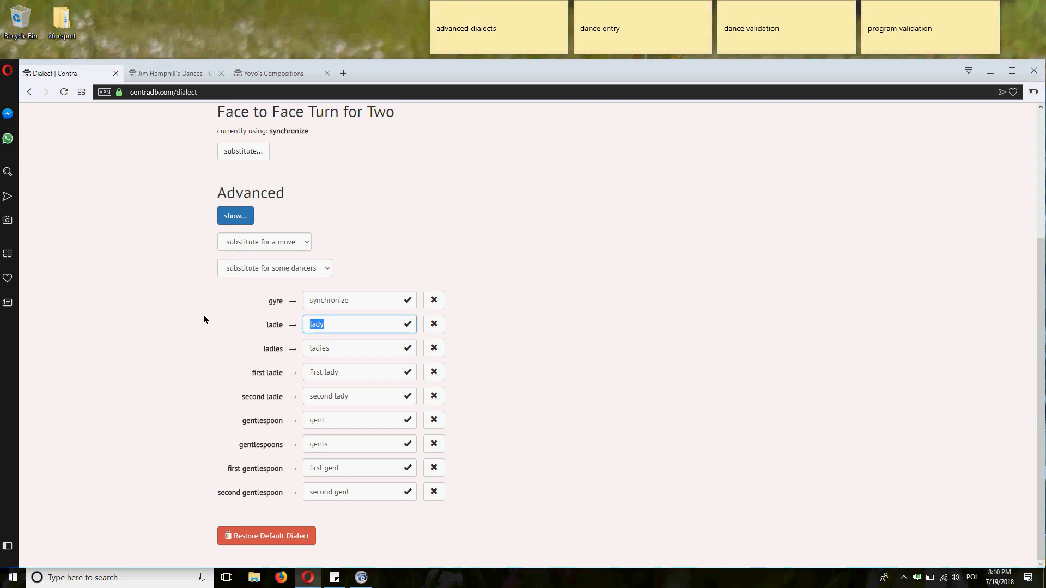
type("bare arm")
double_click(365, 348)
type("bar")
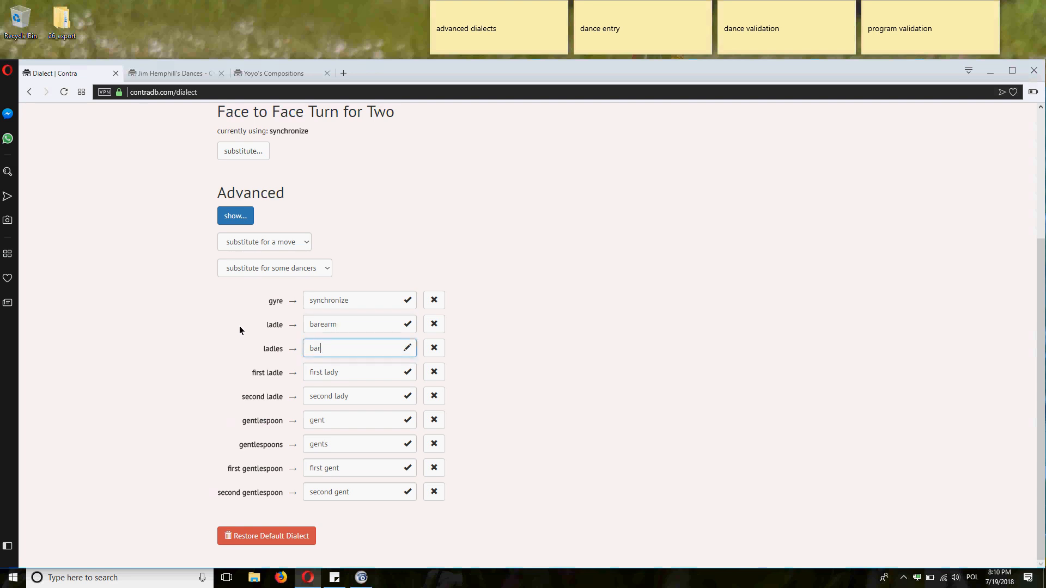
type("earms")
key("Tab")
key("Tab")
type("first barearm")
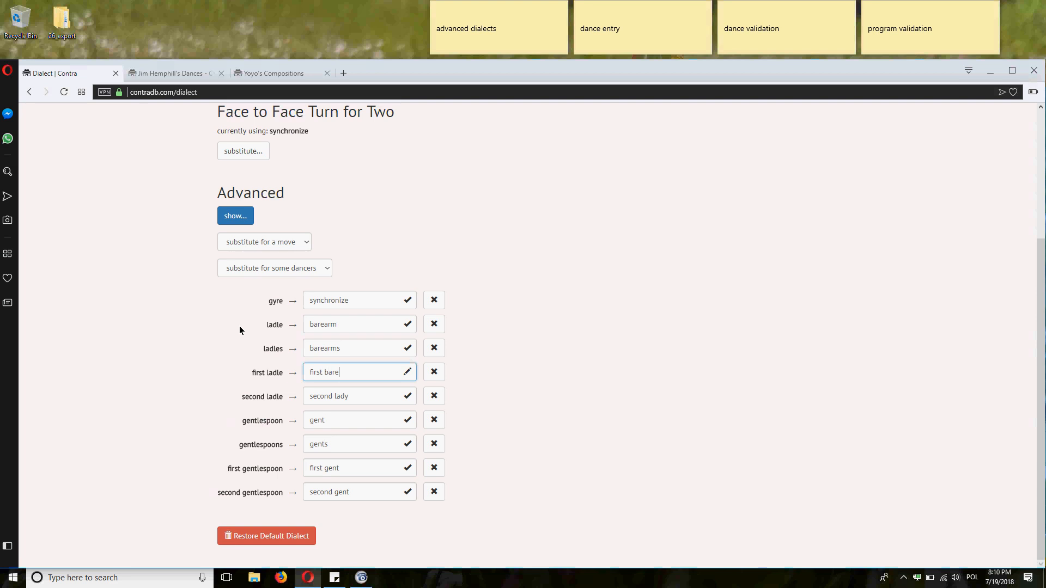
key("Tab")
key("Tab")
type("seco")
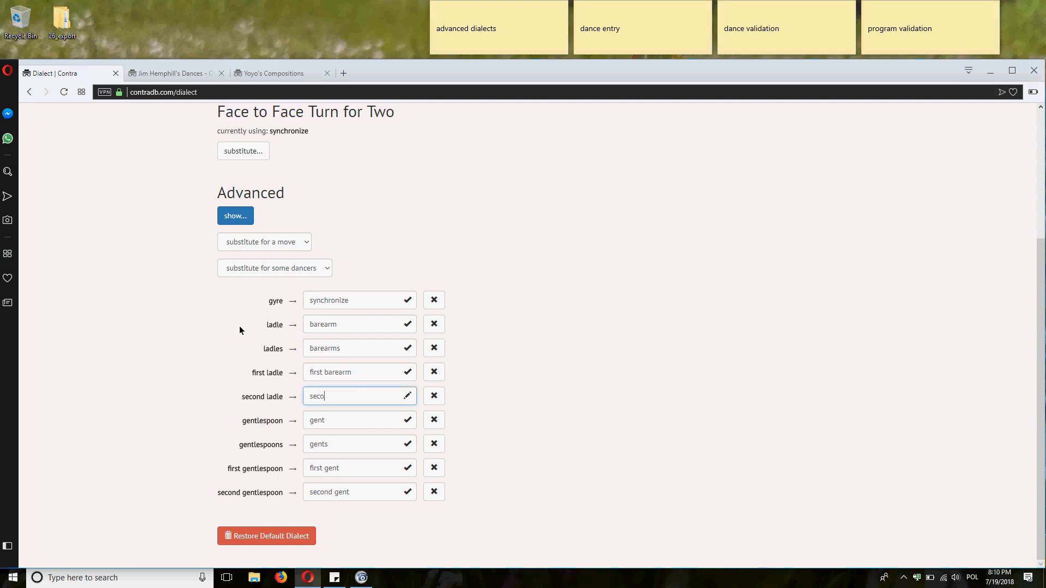
type("nd barearm")
Set the gentlespoon, gentlespoons, first gentlespoon and second gentlespoon substitutions to "band", "bands", "first band" and "second band".
key("Tab")
key("Tab")
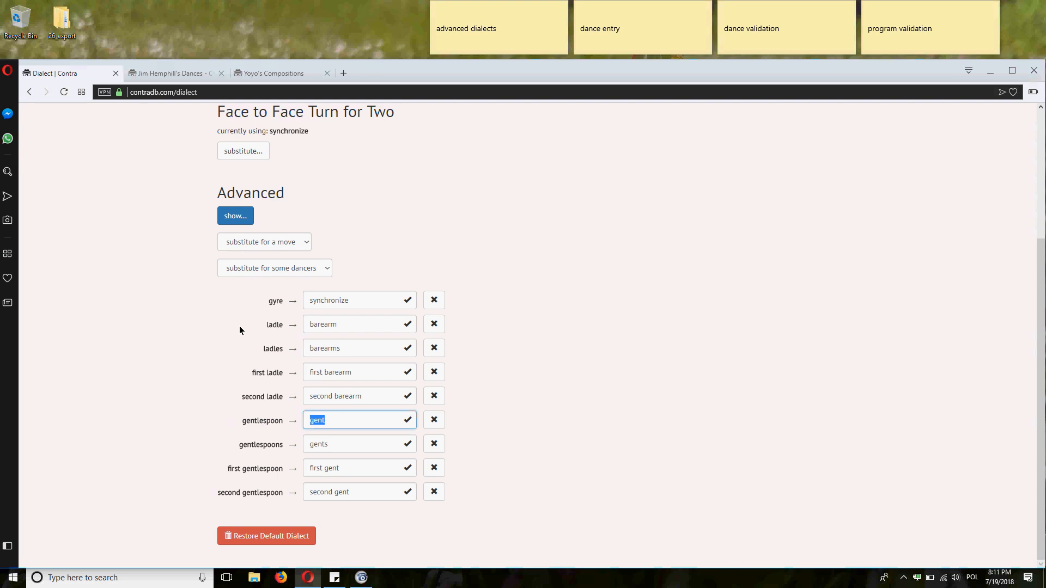
type("band")
key("Tab")
key("Tab")
type("bands")
key("Tab")
key("Tab")
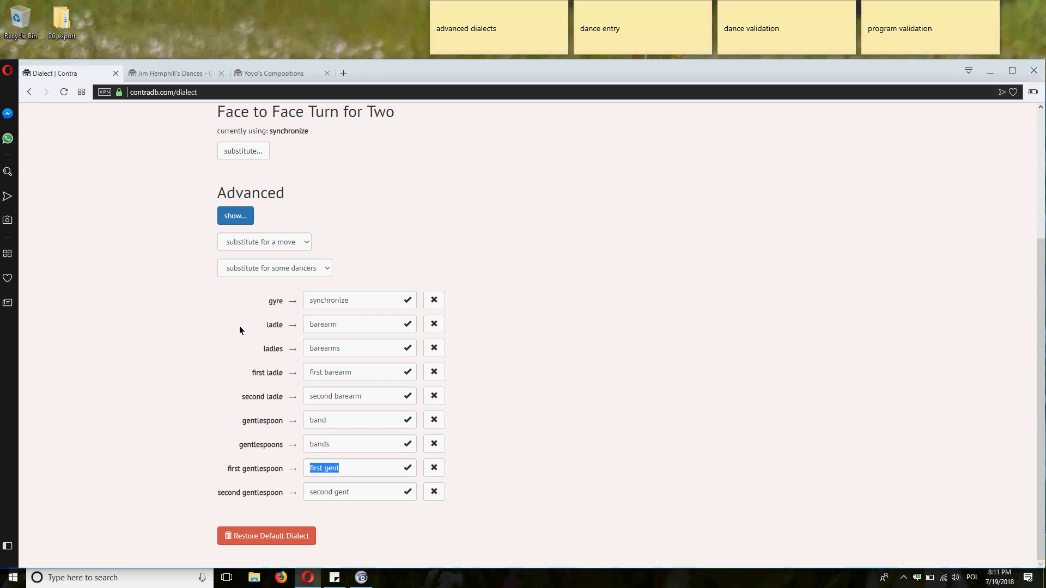
type("first band")
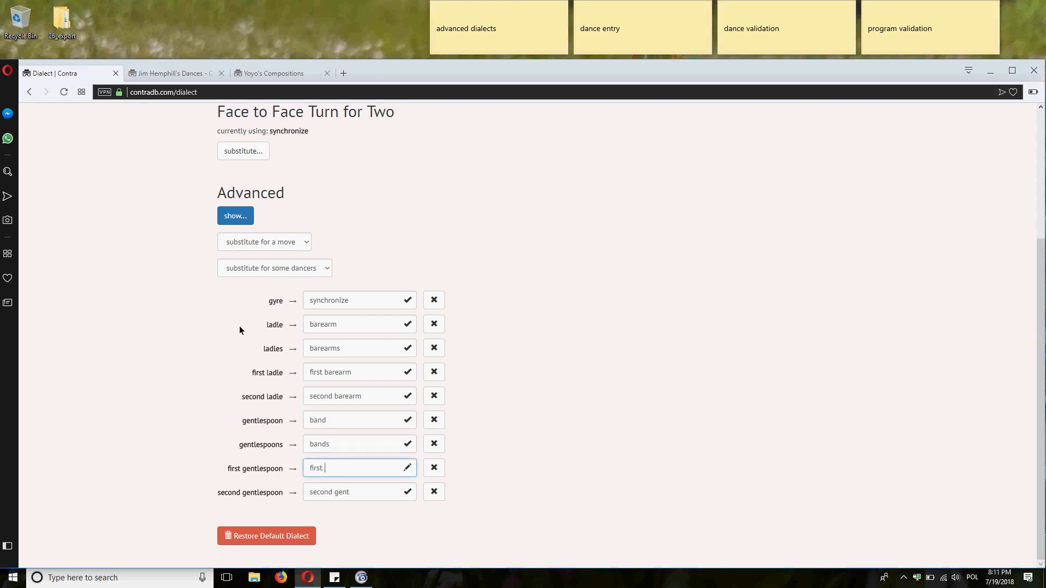
key("Tab")
key("Tab")
type("second band")
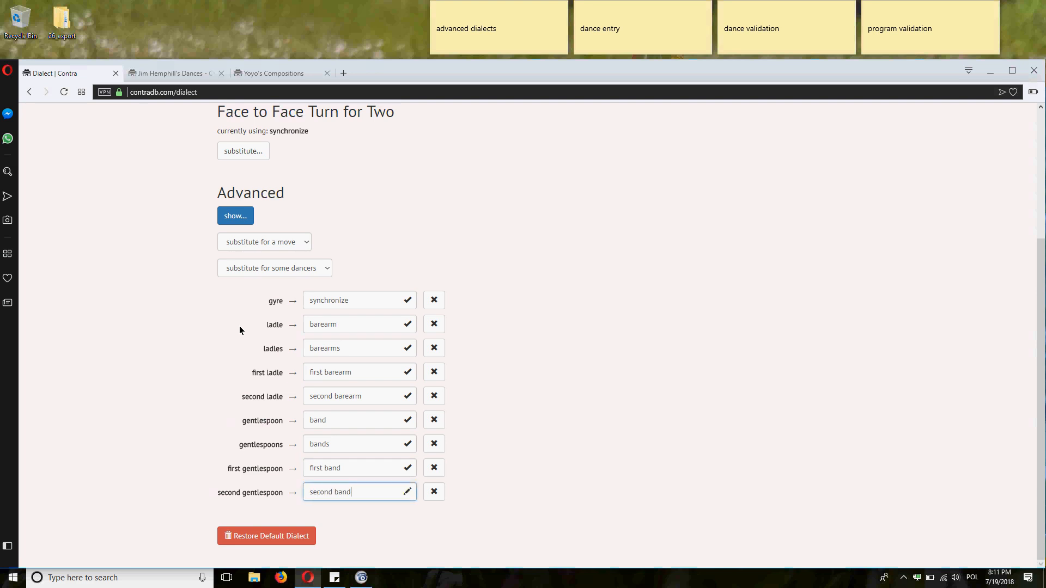
left_click(767, 354)
Open the Sugarbritches 2.0 dance from the home page's dance list and examine the role terms in its figures.
scroll(708, 354, "up", 3)
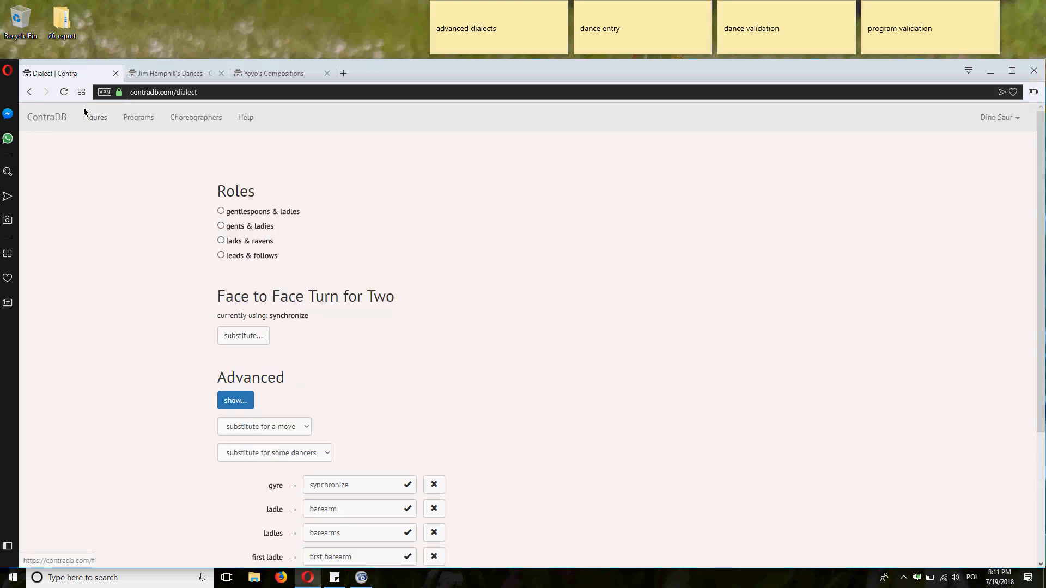
left_click(51, 113)
scroll(290, 328, "down", 2)
scroll(290, 329, "down", 1)
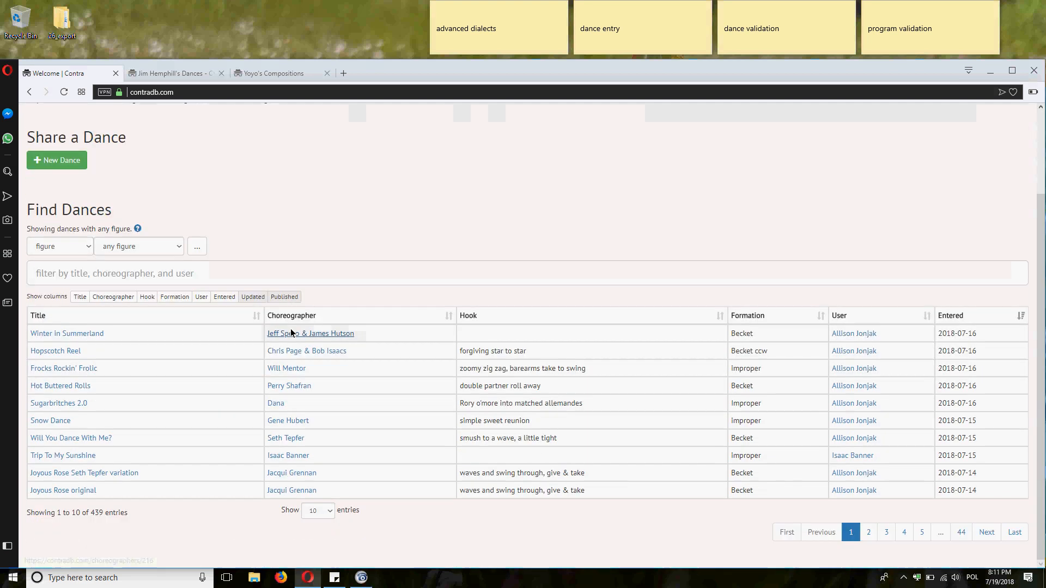
left_click(84, 408)
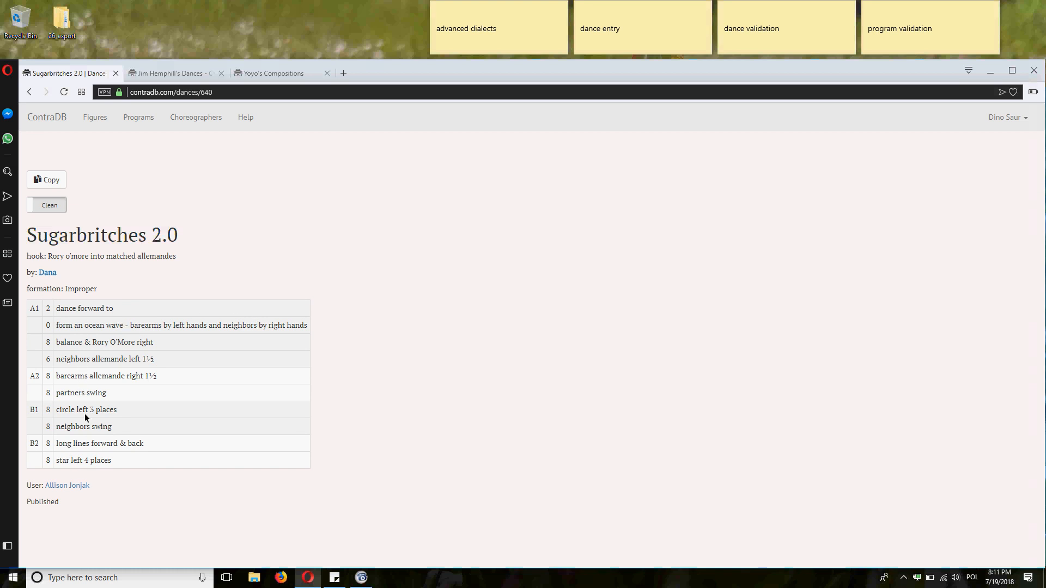
Open the variation of Joyous Rose from the dance list and examine the role terms in its B1 ocean wave figure.
left_click(54, 121)
scroll(353, 322, "down", 2)
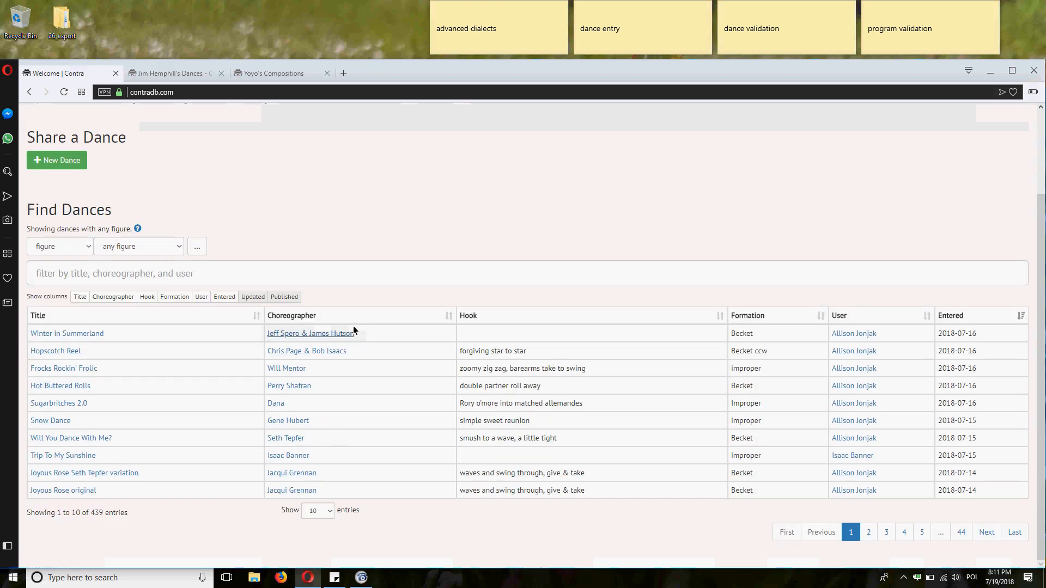
left_click(73, 476)
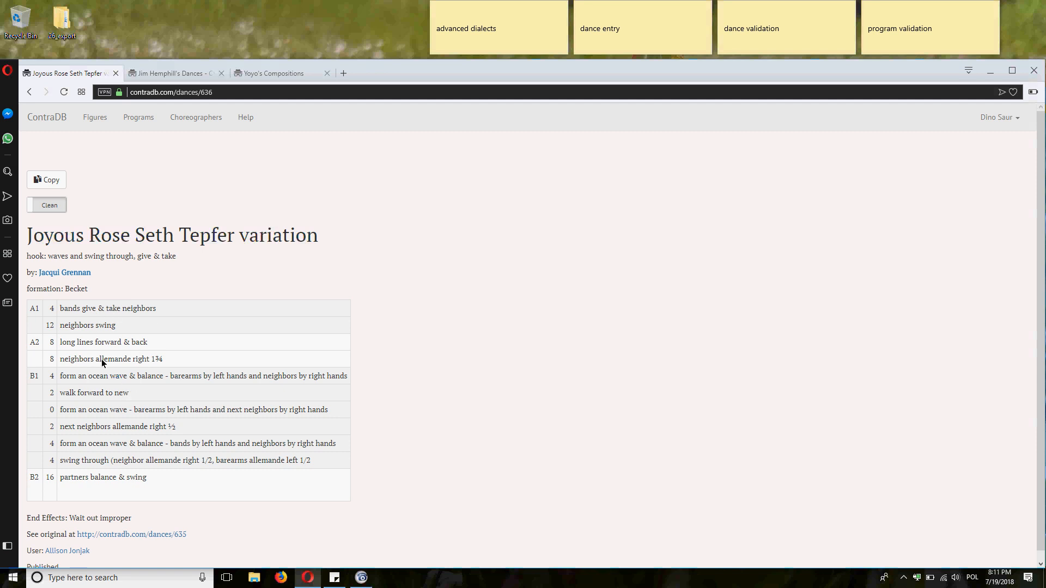
left_click_drag(99, 378, 230, 380)
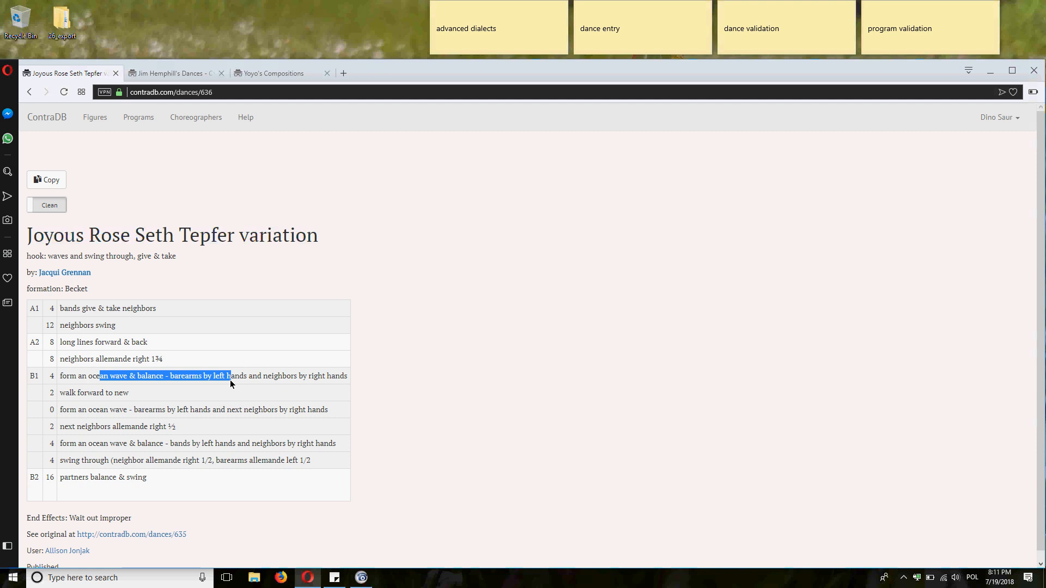
left_click(498, 316)
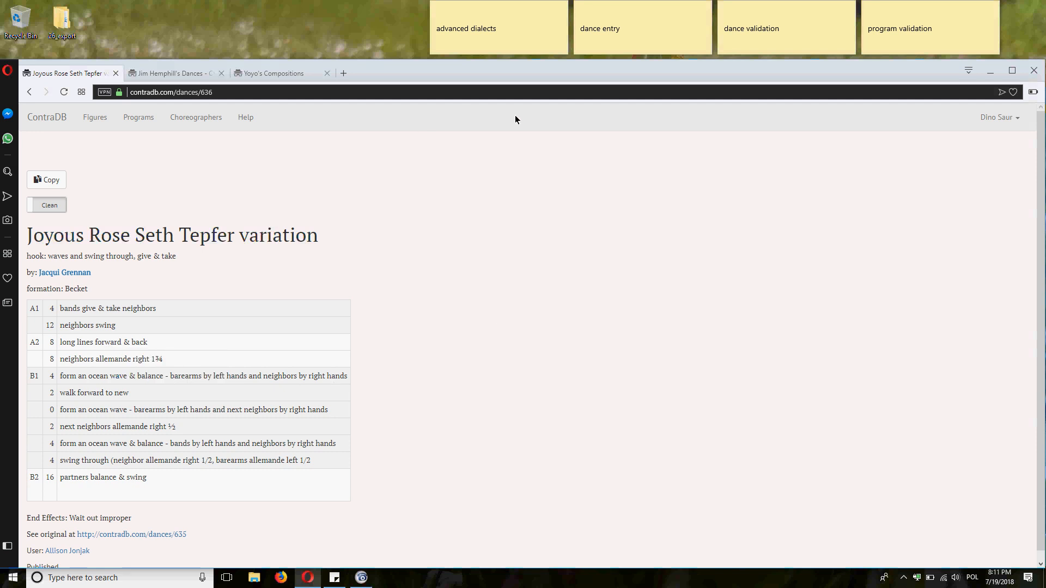
Return to the dialect settings and choose the "larks & ravens" roles.
left_click(995, 123)
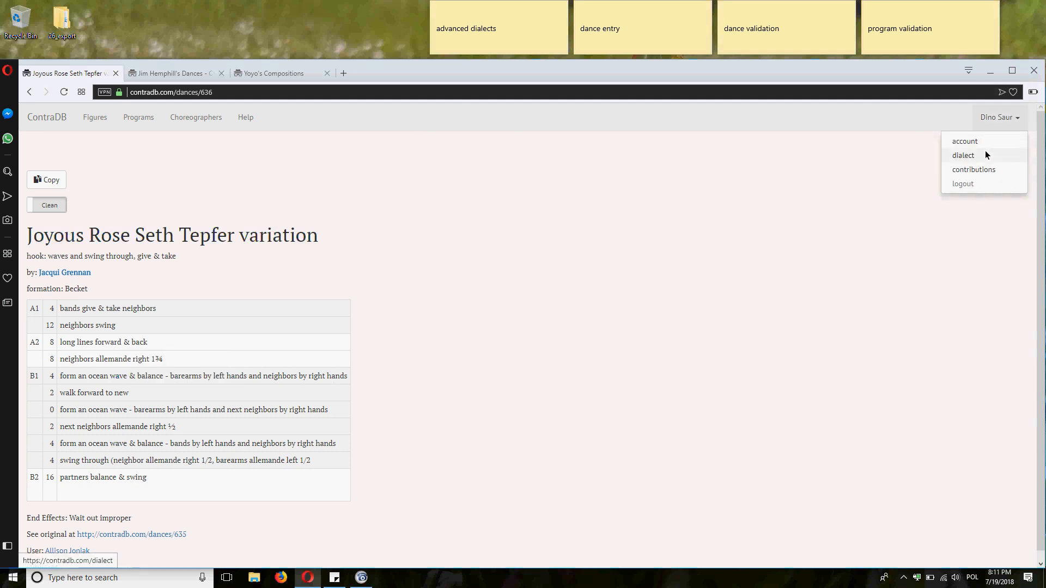
left_click(963, 155)
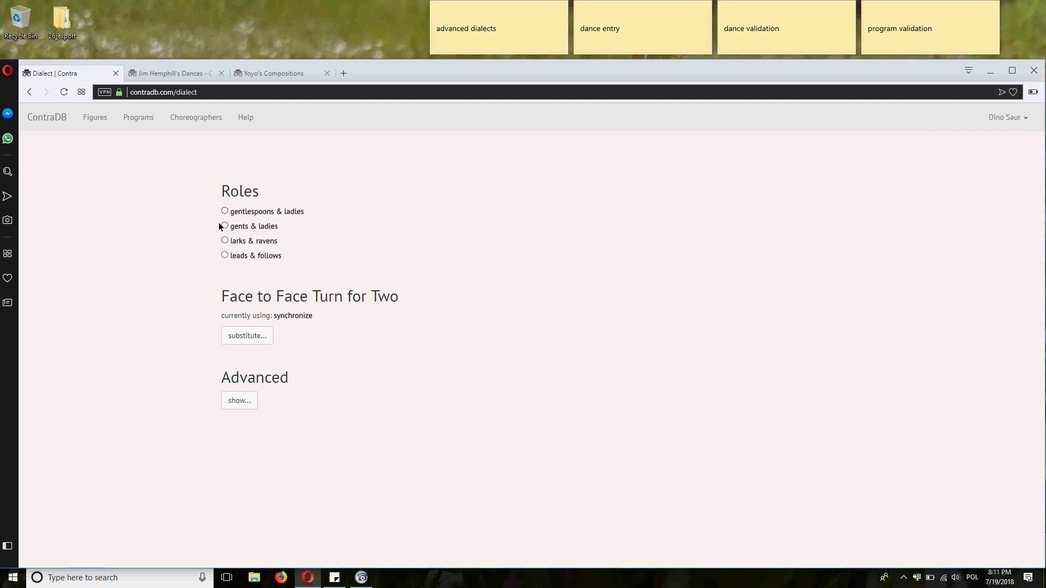
left_click(224, 240)
Save "% shoulder 'round" as the substitution for Face to Face Turn for Two.
left_click(233, 336)
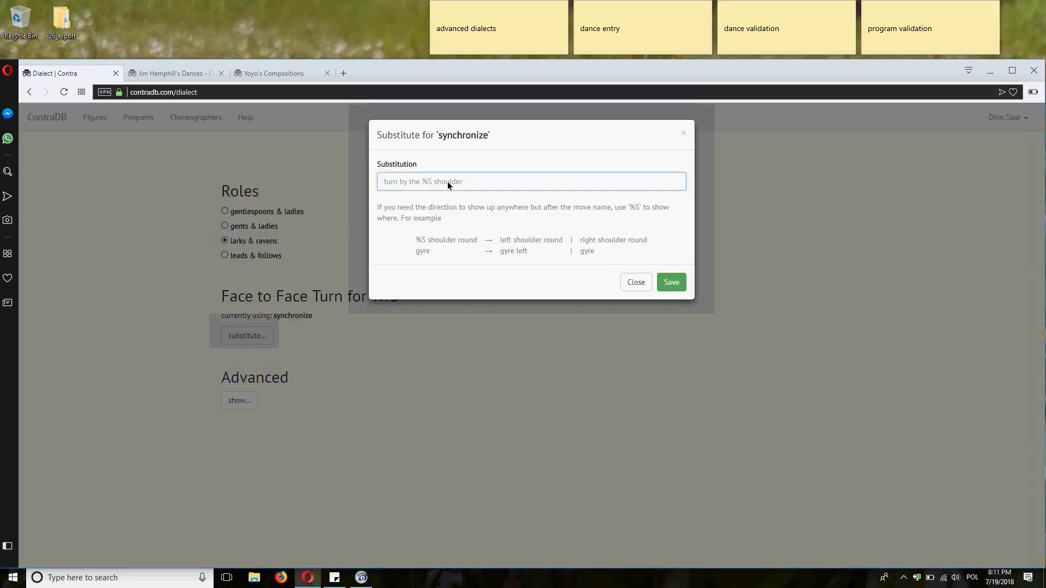
type("% sho")
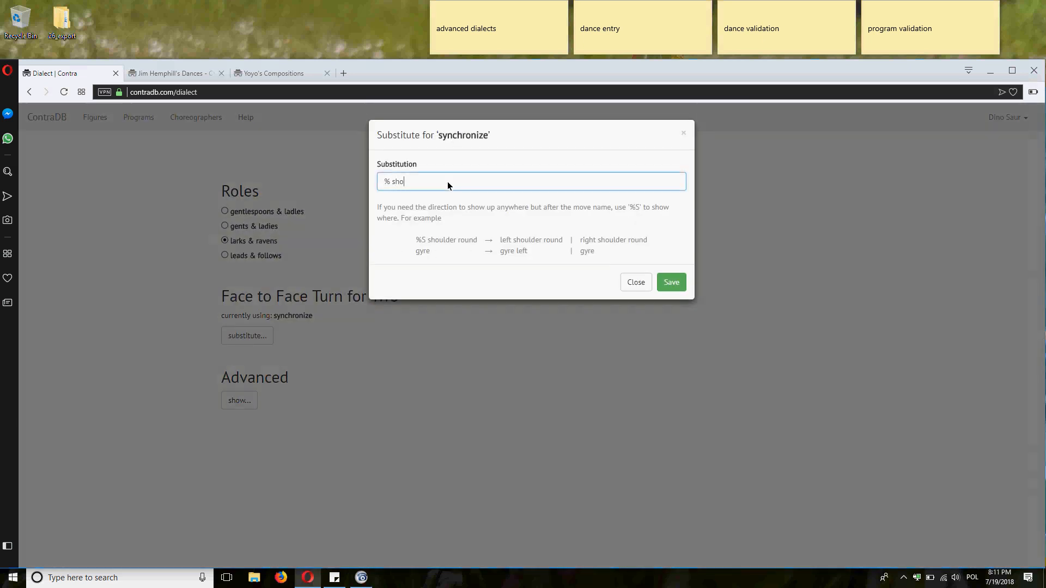
type("ulder 'round")
left_click(669, 282)
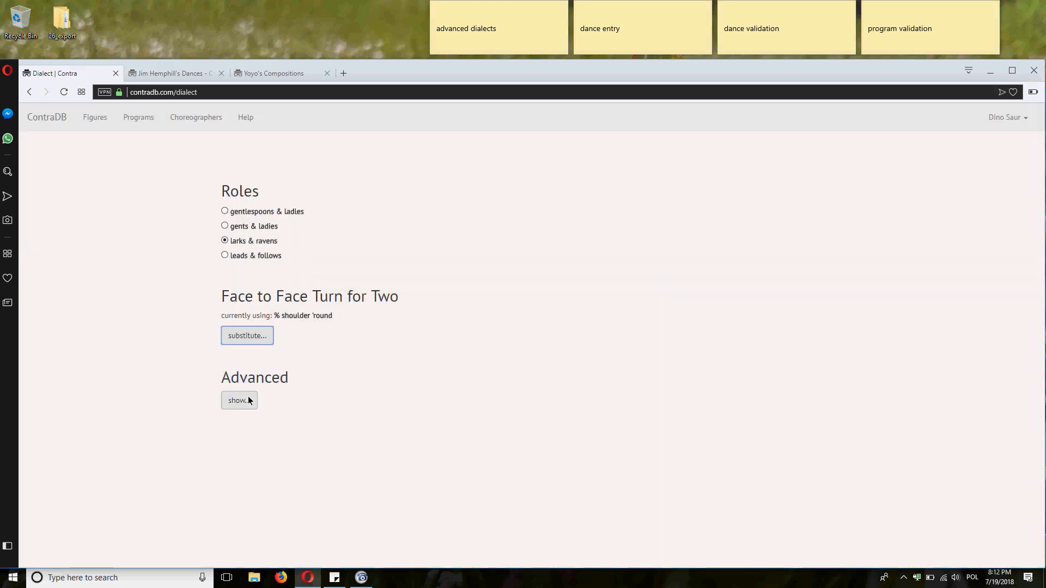
Show the advanced dialect options and add "twirl to swap" as the substitution for the California twirl move.
left_click(248, 400)
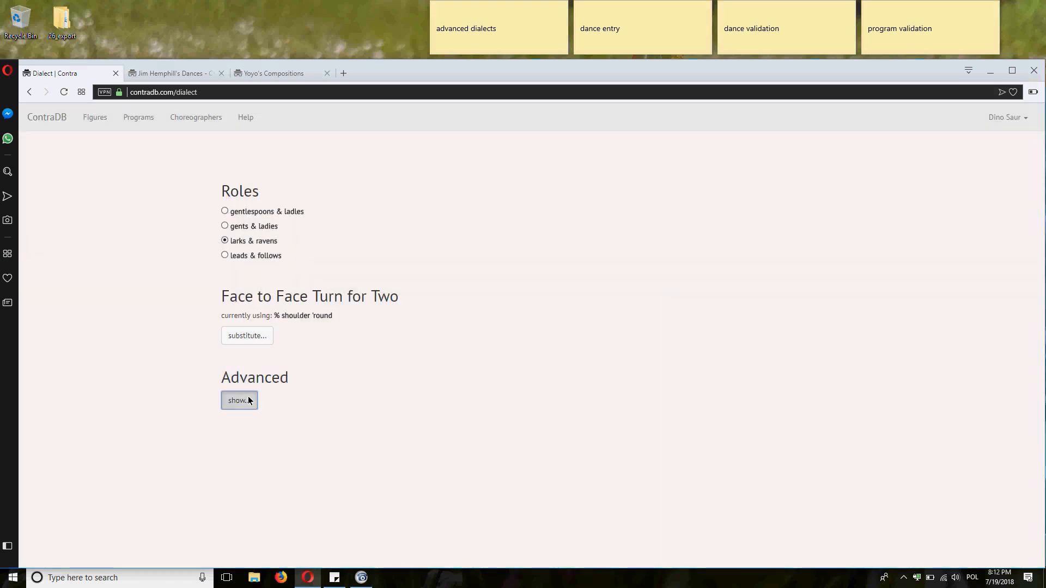
scroll(423, 394, "down", 3)
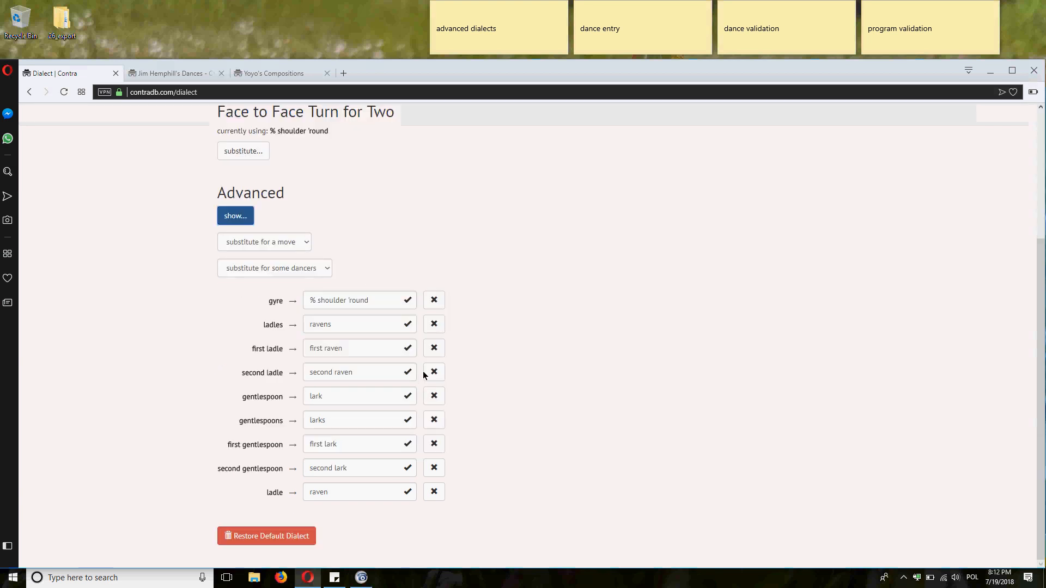
left_click(305, 245)
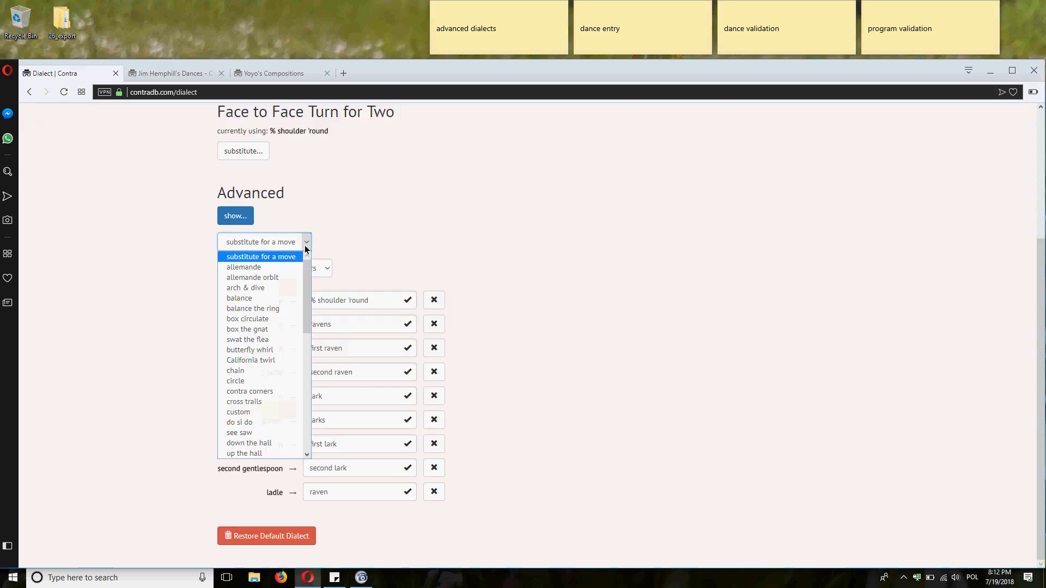
left_click(250, 360)
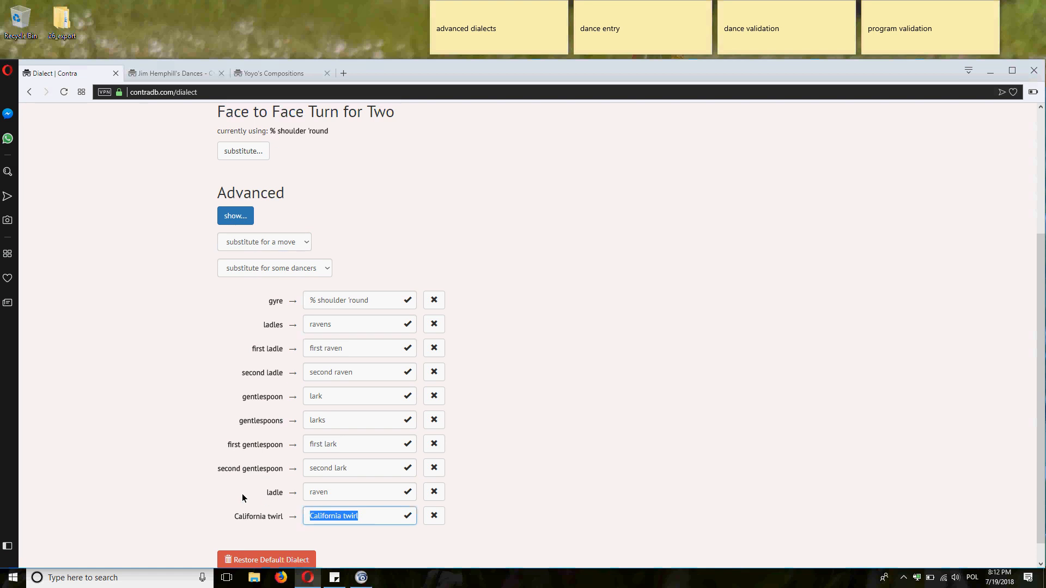
type("twirl to swap")
left_click(634, 242)
scroll(633, 241, "up", 3)
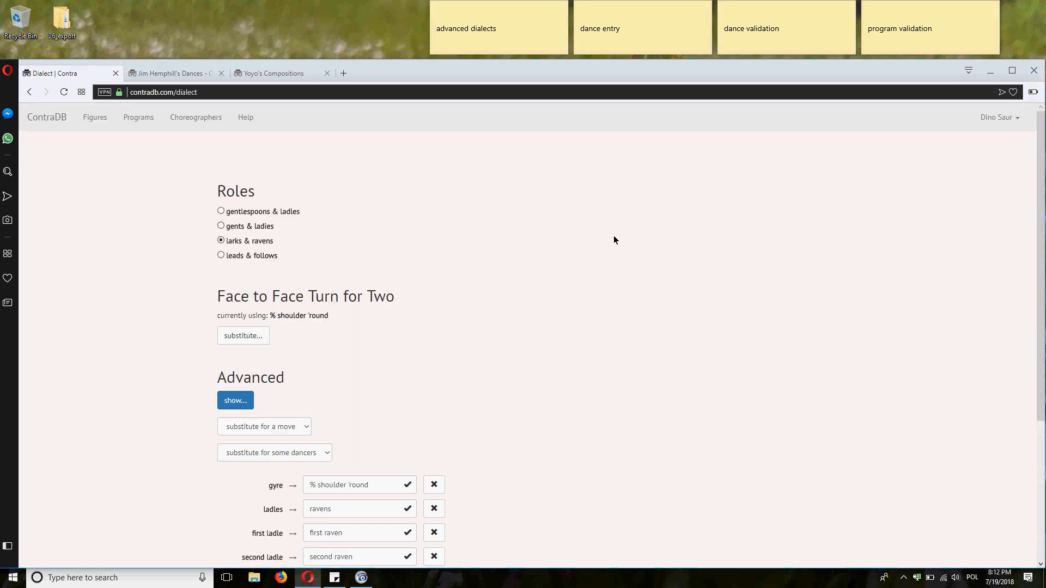
Delete the "advanced dialects" sticky note from the desktop and return to the browser.
left_click(534, 11)
left_click(558, 9)
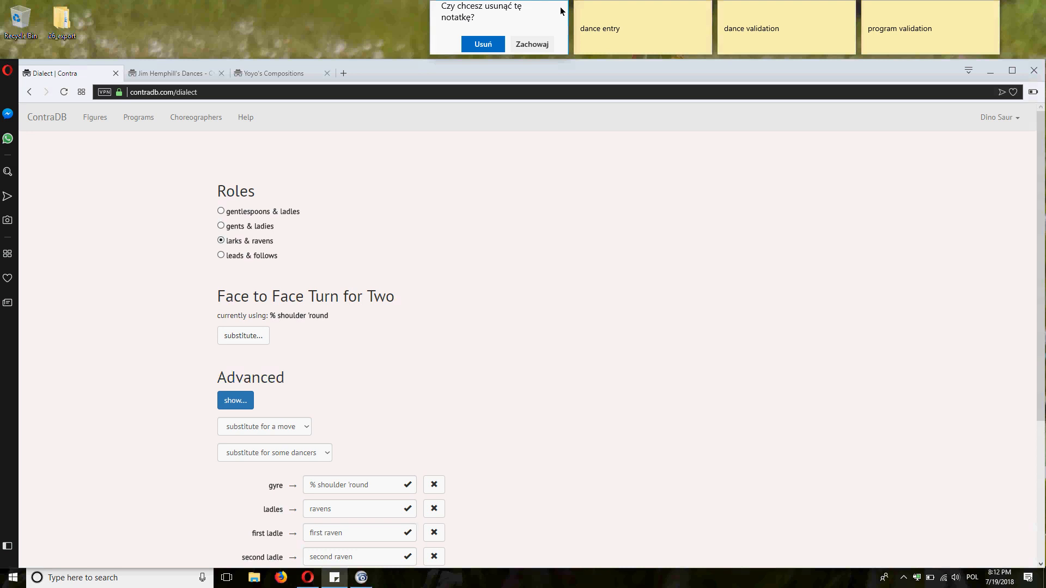
left_click(496, 44)
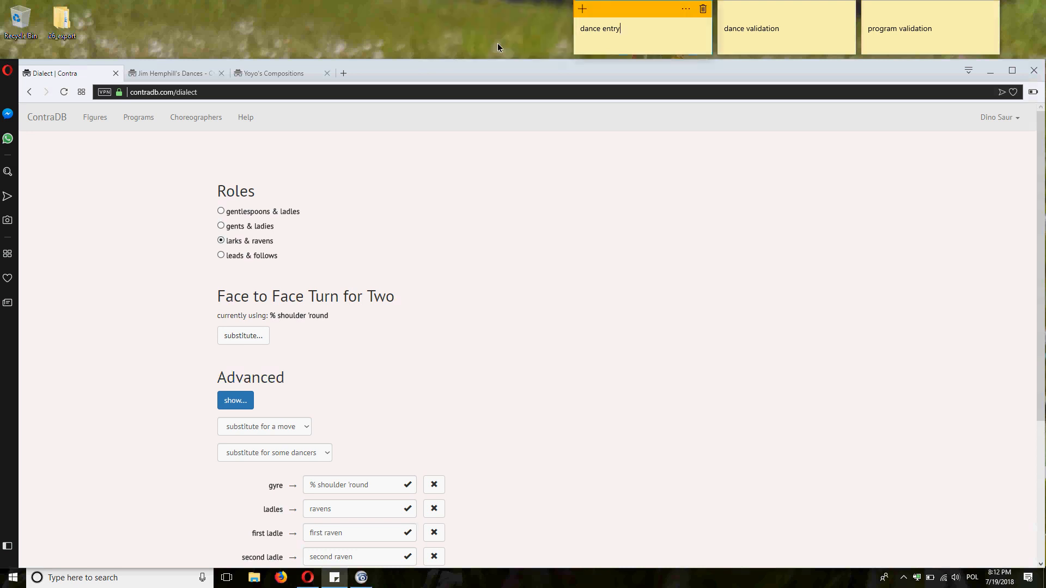
left_click(81, 179)
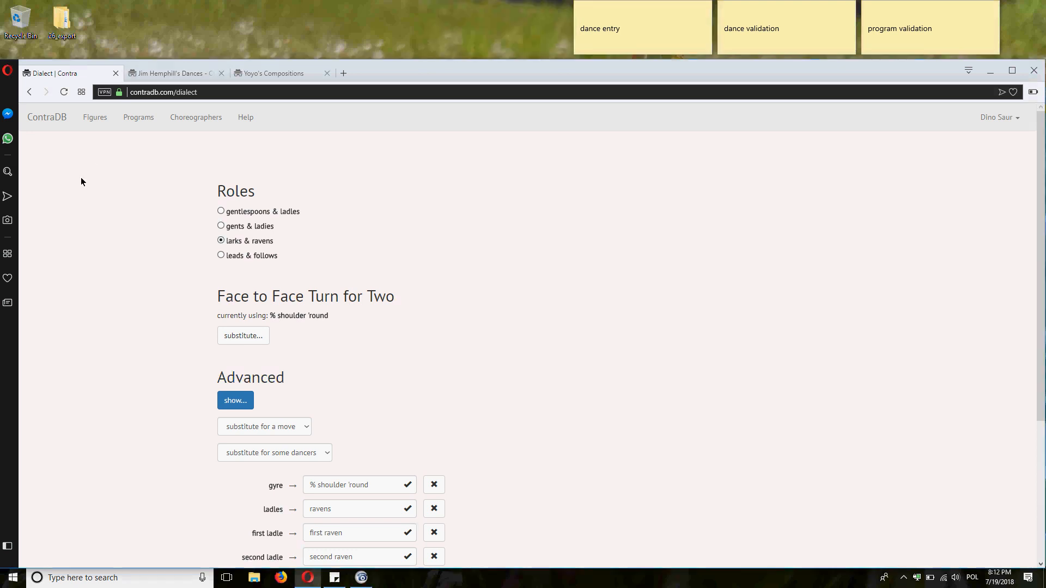
Go to the ContraDB home page, then copy the whole "A Becket Full of Butterflies" entry with teaching notes from the open childgrove.org page.
left_click(48, 123)
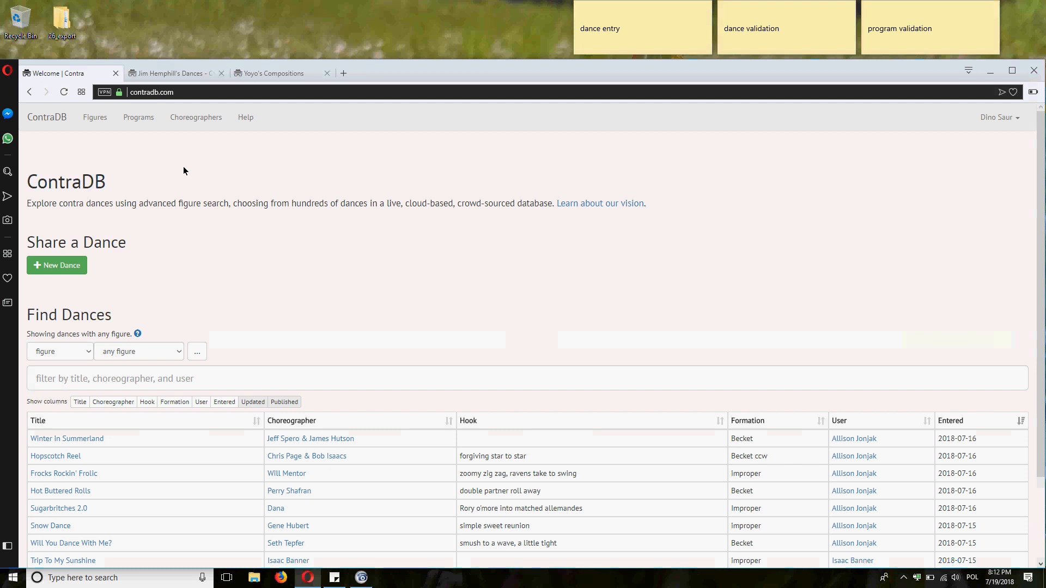
left_click(190, 77)
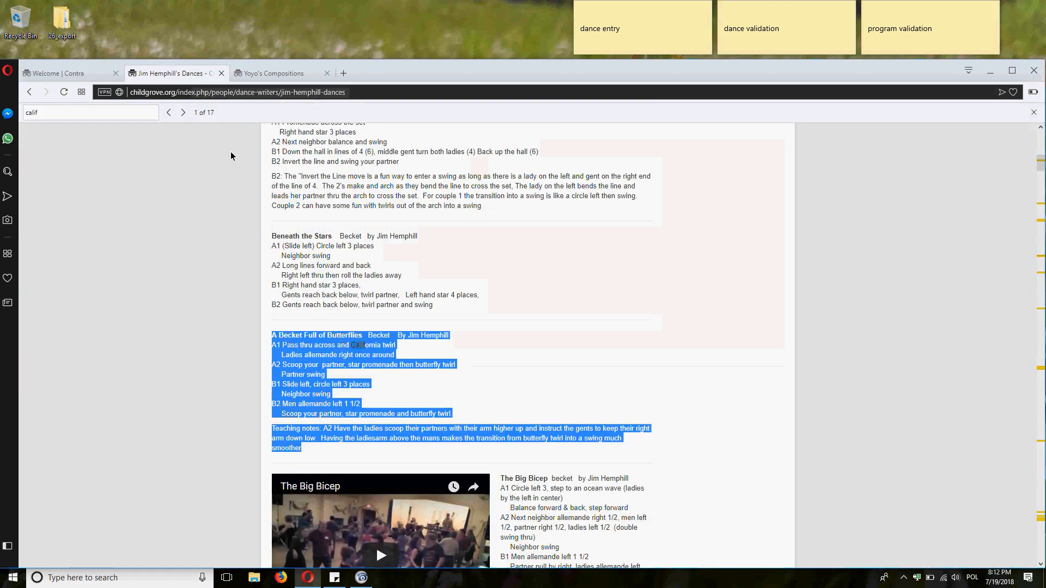
left_click(261, 342)
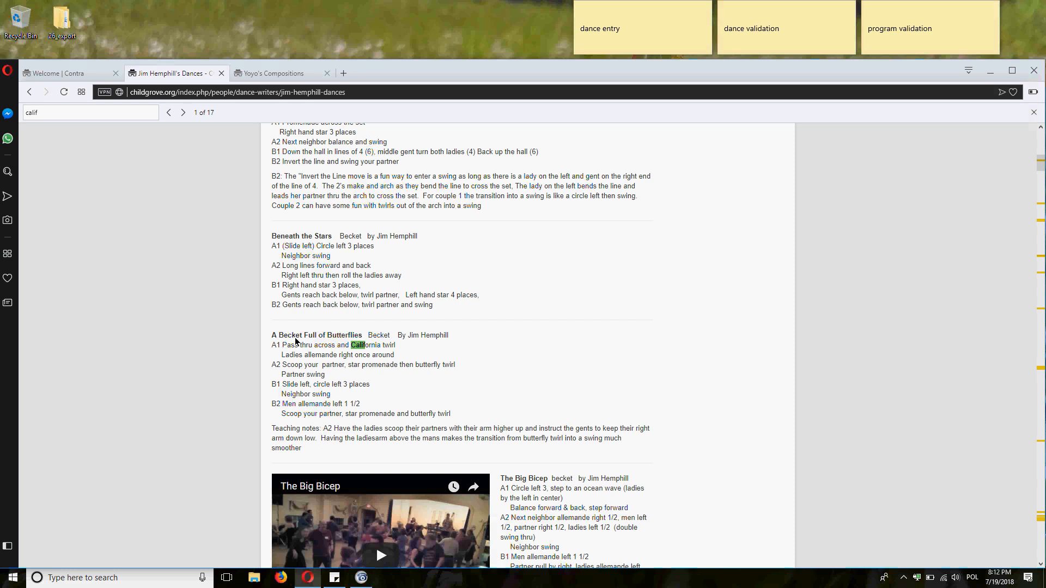
left_click_drag(314, 450, 273, 342)
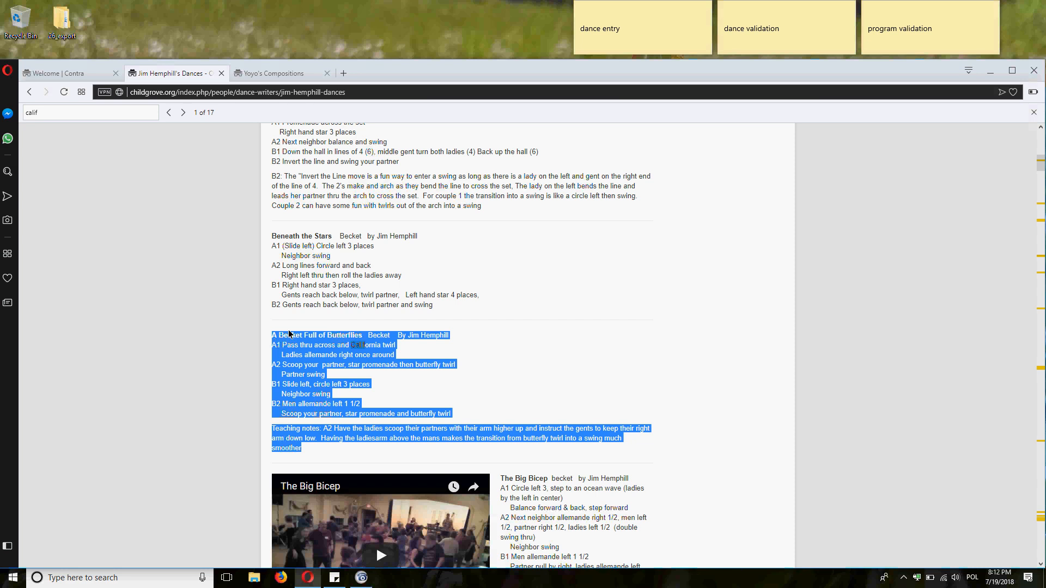
Start a new dance in ContraDB and paste the copied dance text into its notes.
left_click(78, 72)
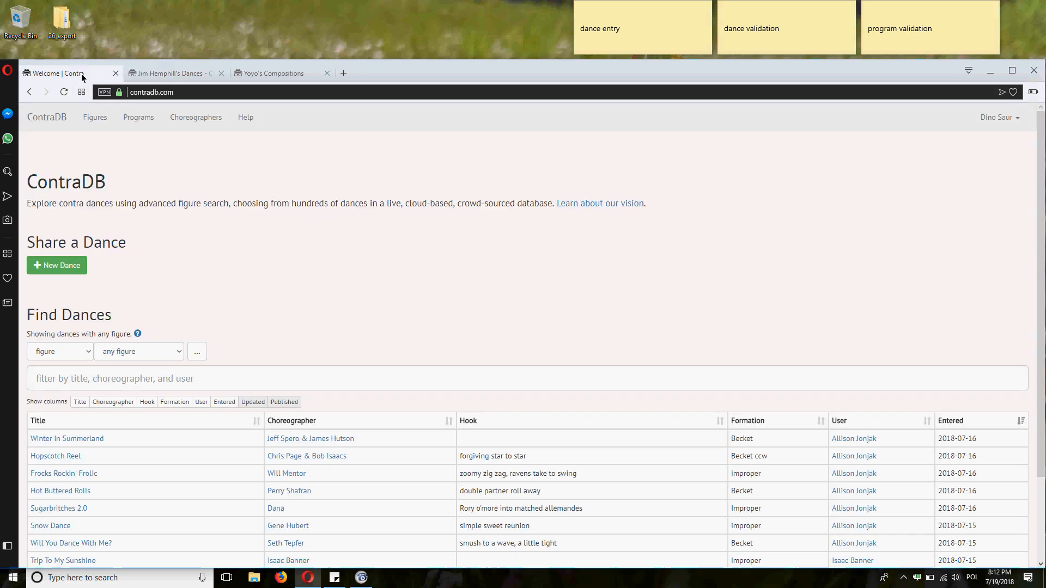
left_click(74, 267)
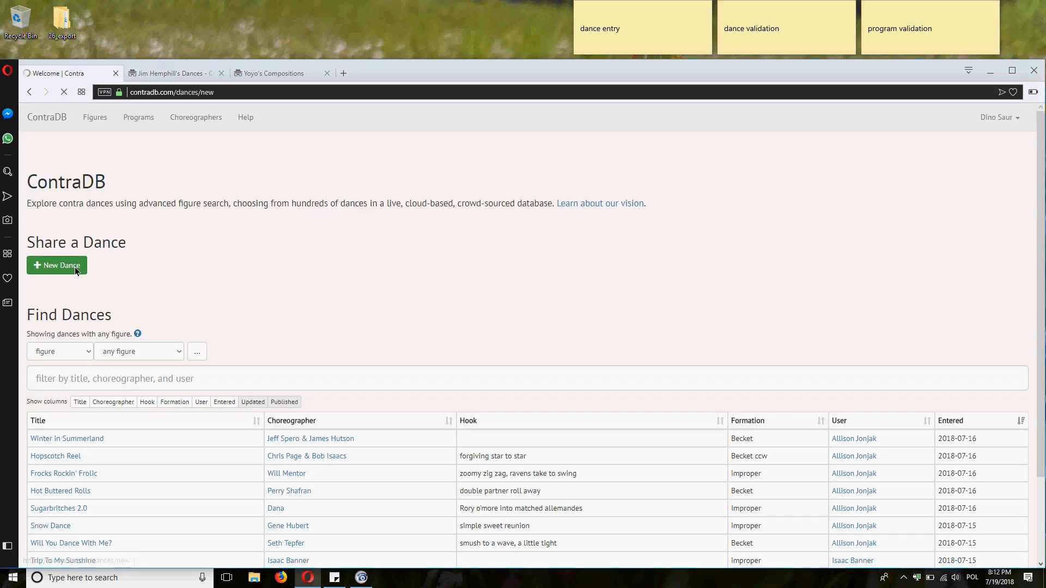
left_click(450, 506)
key("ctrl+v")
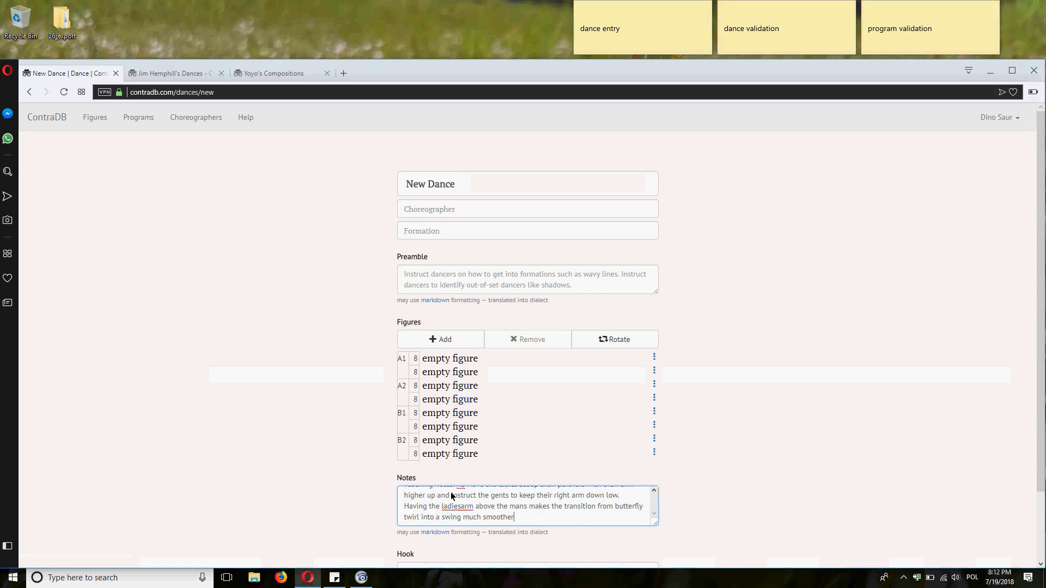
left_click(789, 373)
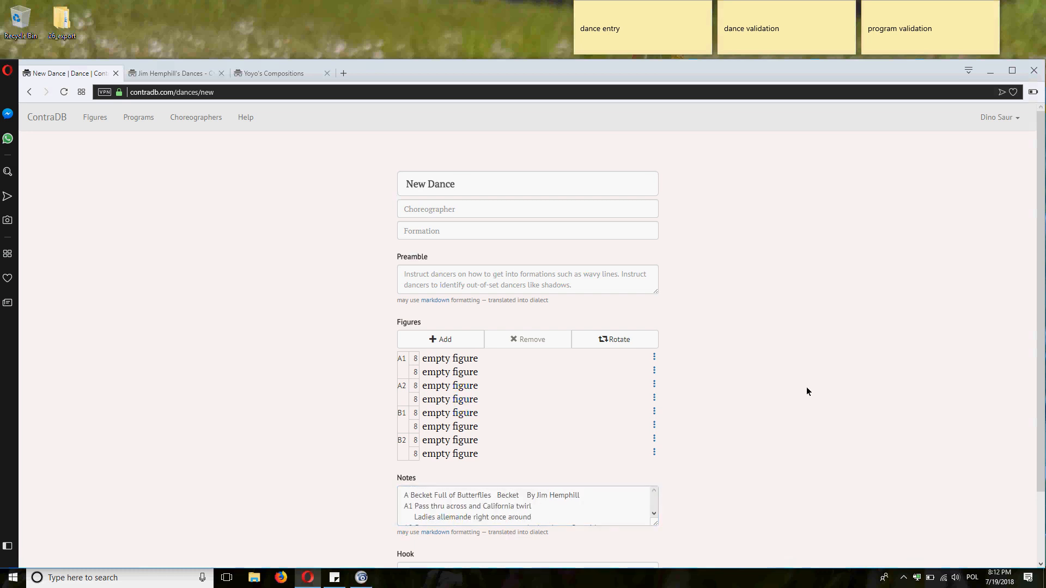
Title the new dance "A Becket Full of Butterflies".
left_click_drag(480, 184, 354, 181)
type("A ")
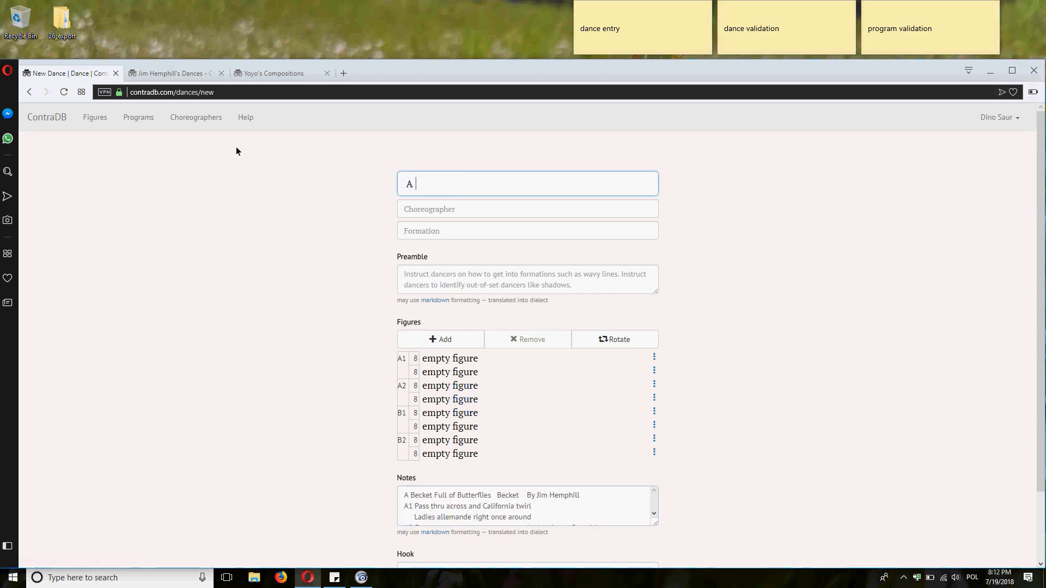
type("Becket Full of Buterf")
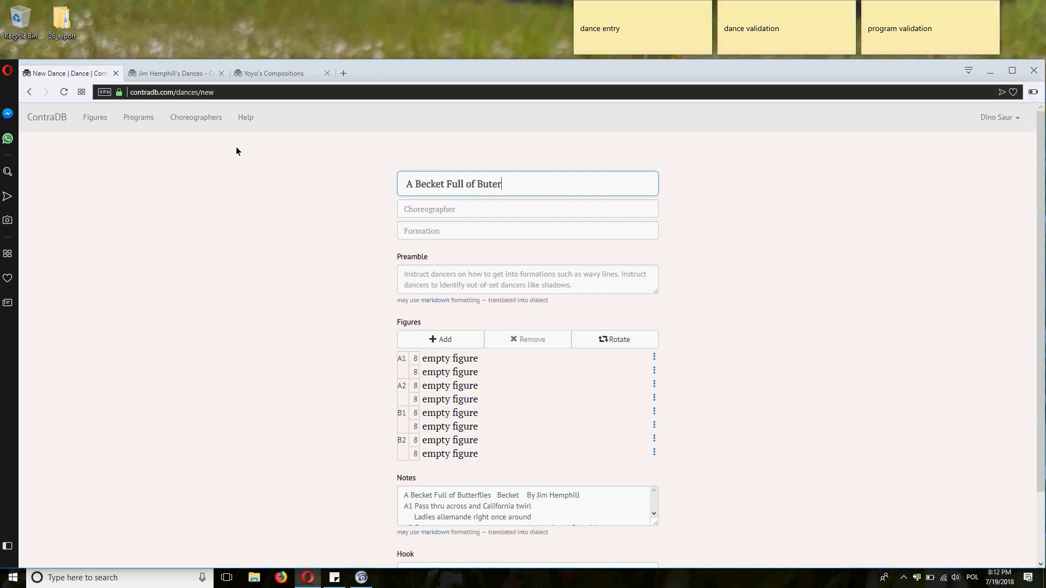
key("BackSpace")
key("BackSpace")
key("BackSpace")
type("terflies")
Fill in the choreographer's name from the suggestions and set the formation to Becket.
key("Tab")
type("Jim")
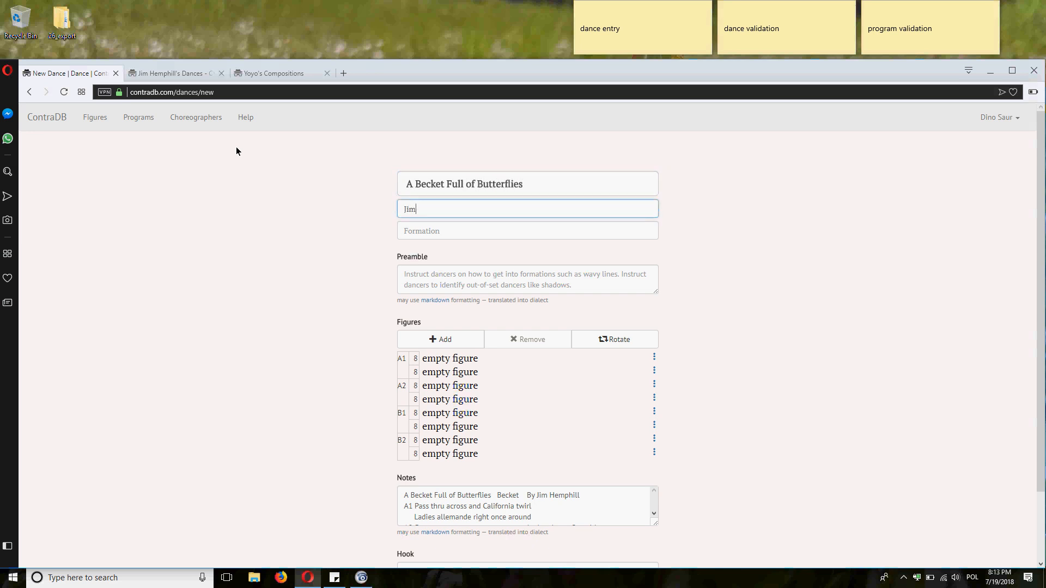
key("Down")
key("Tab")
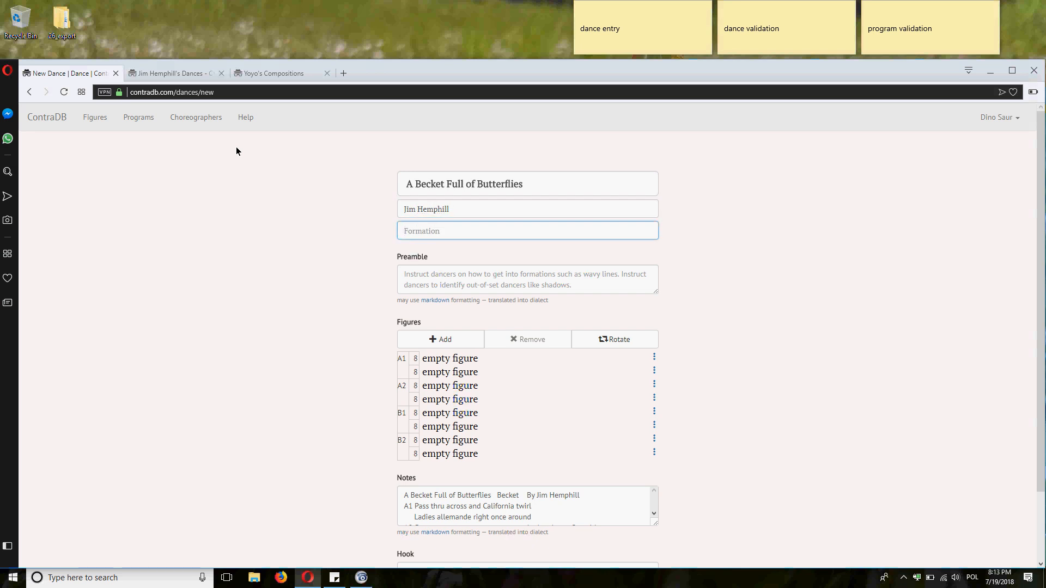
type("ba")
type("c")
key("Tab")
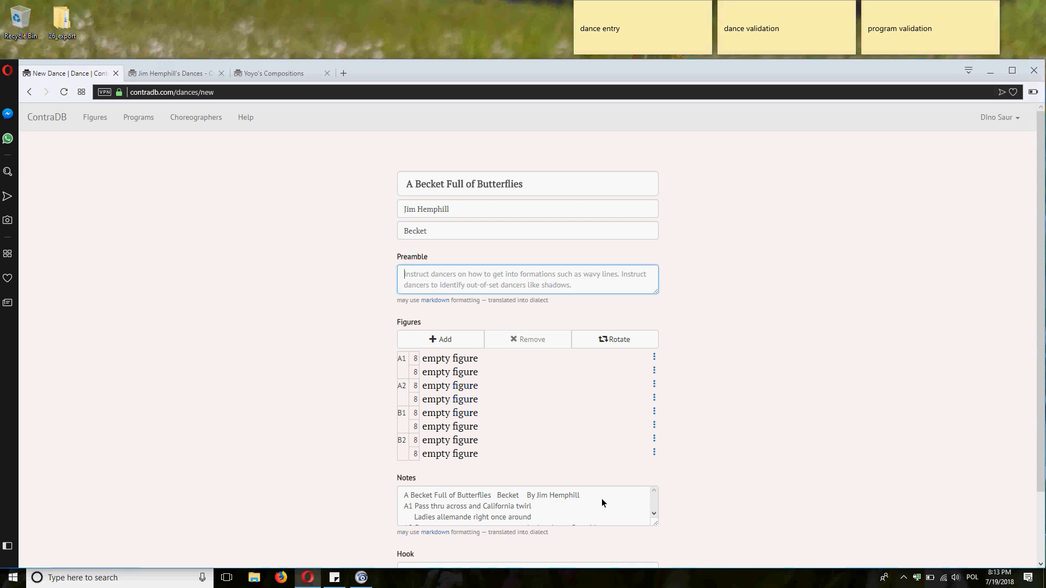
Remove the title line from the dance notes so they begin with the A1 instructions.
left_click_drag(602, 499, 482, 459)
key("BackSpace")
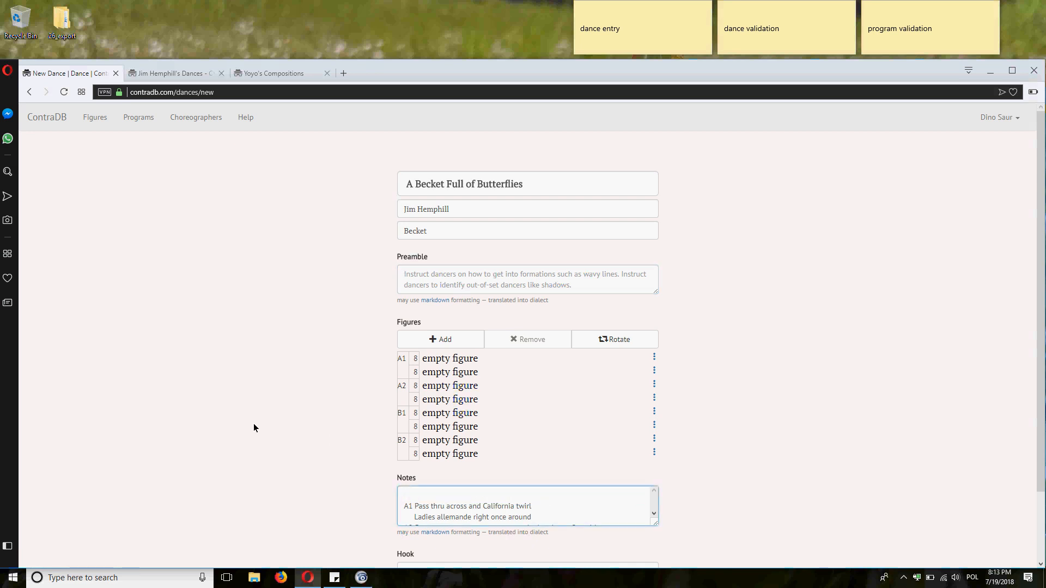
key("Delete")
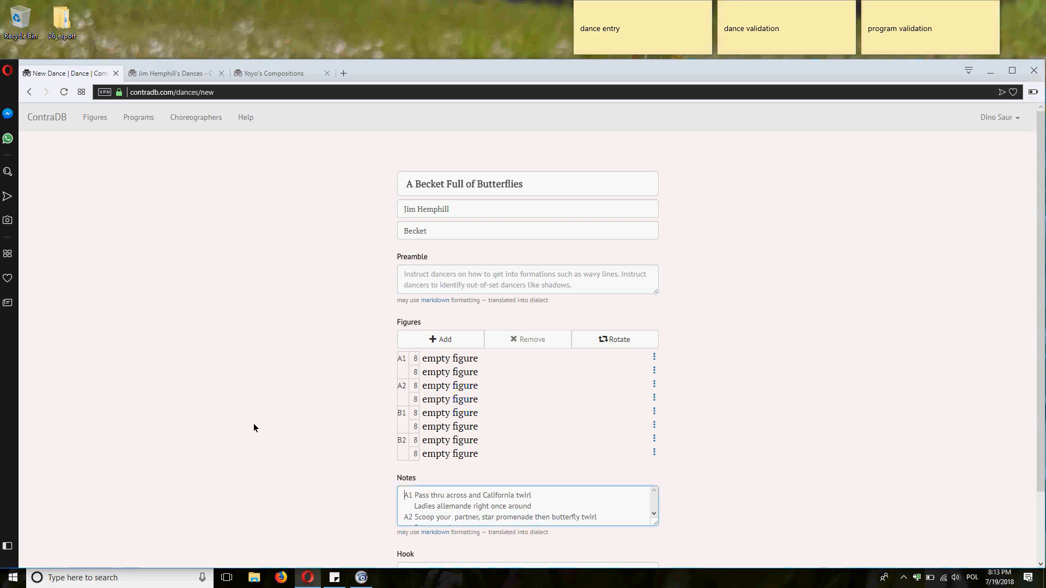
Set the first A1 figure to pass through, going across the set.
left_click(444, 360)
key("p")
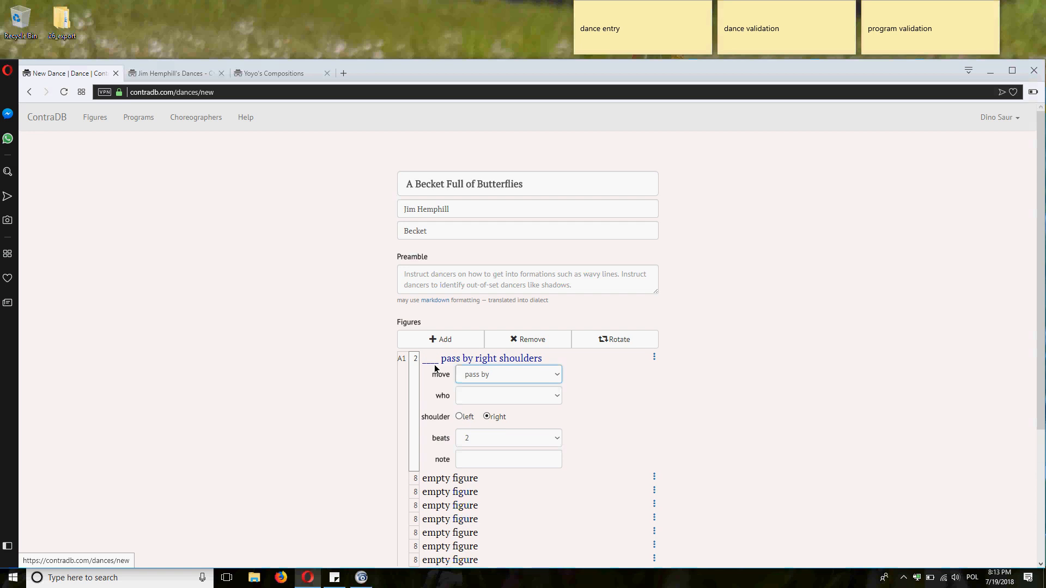
key("p")
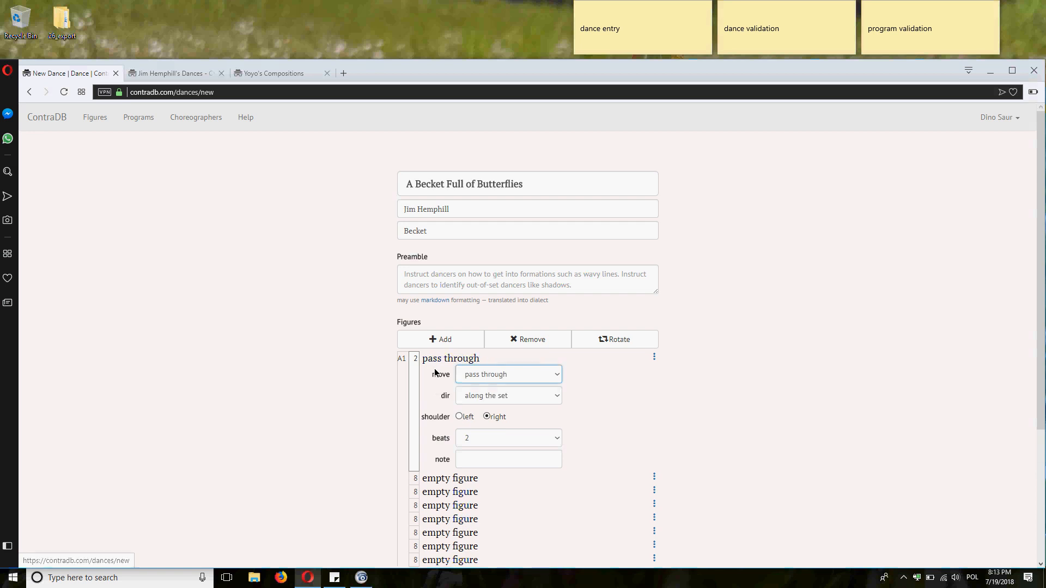
left_click(481, 403)
left_click(482, 422)
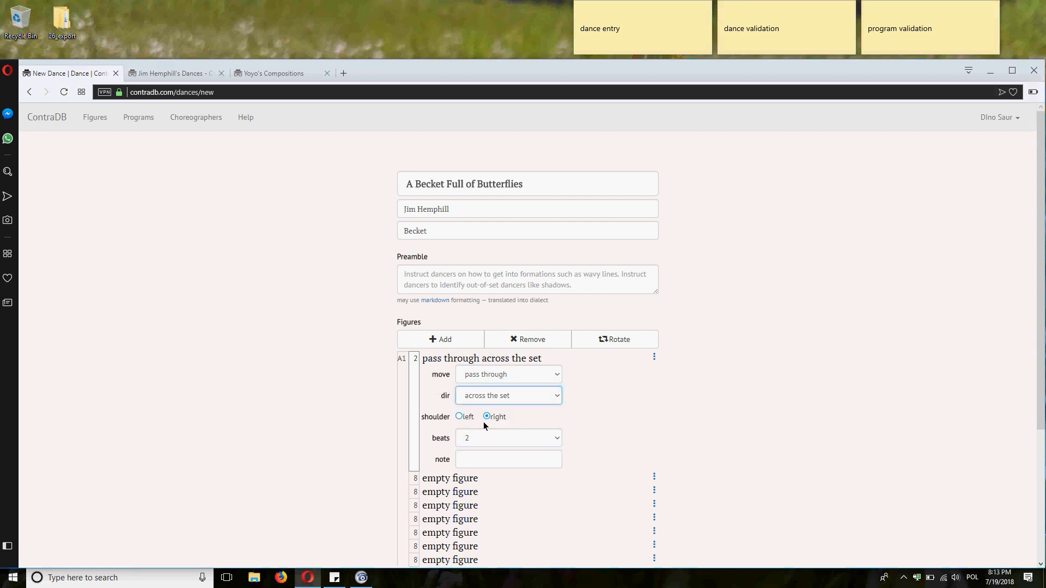
left_click(843, 284)
Set the second figure of the dance to "twirl to swap" for partners.
scroll(842, 284, "down", 3)
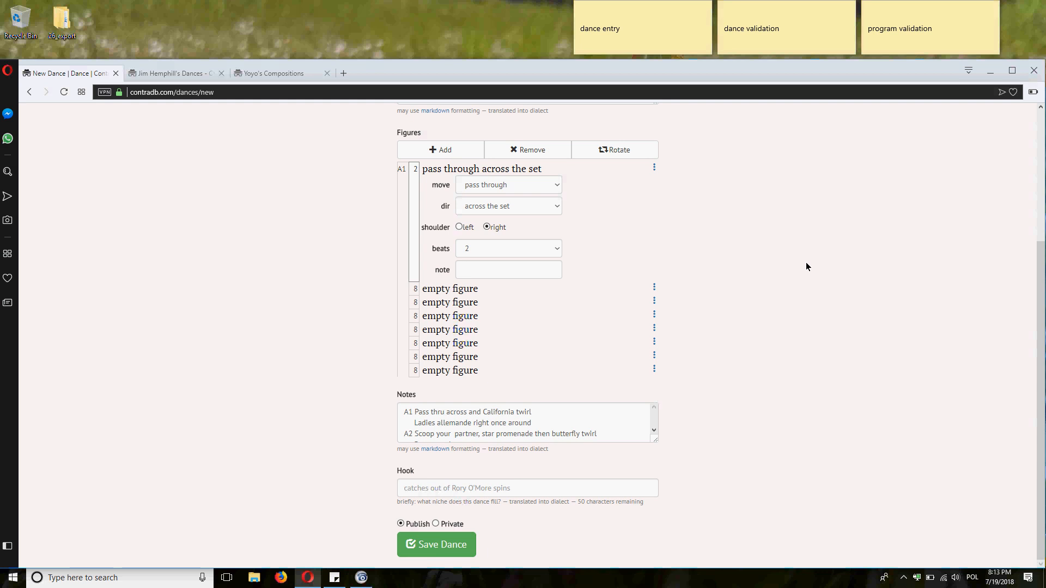
left_click(451, 292)
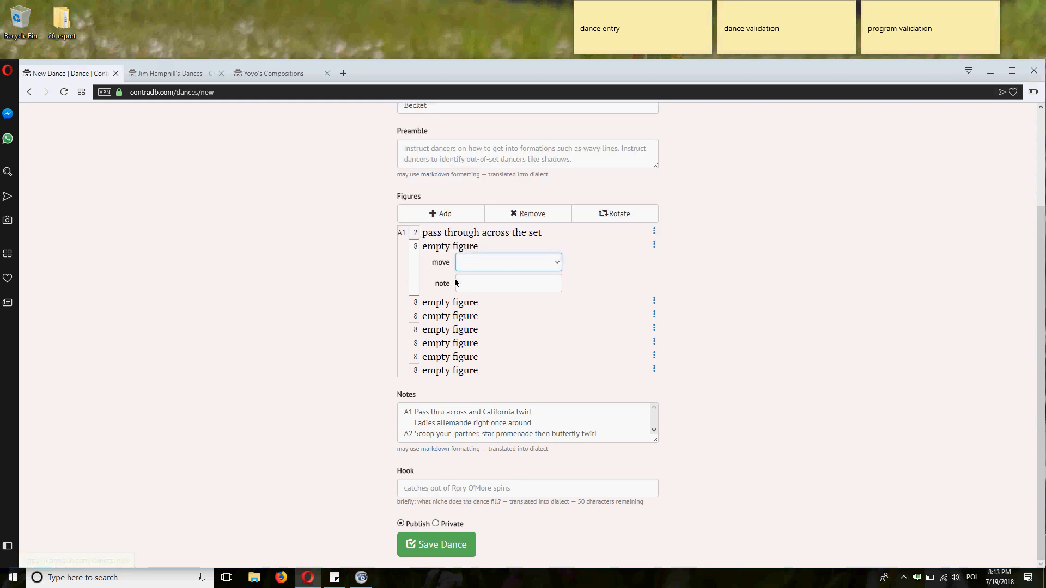
left_click(468, 261)
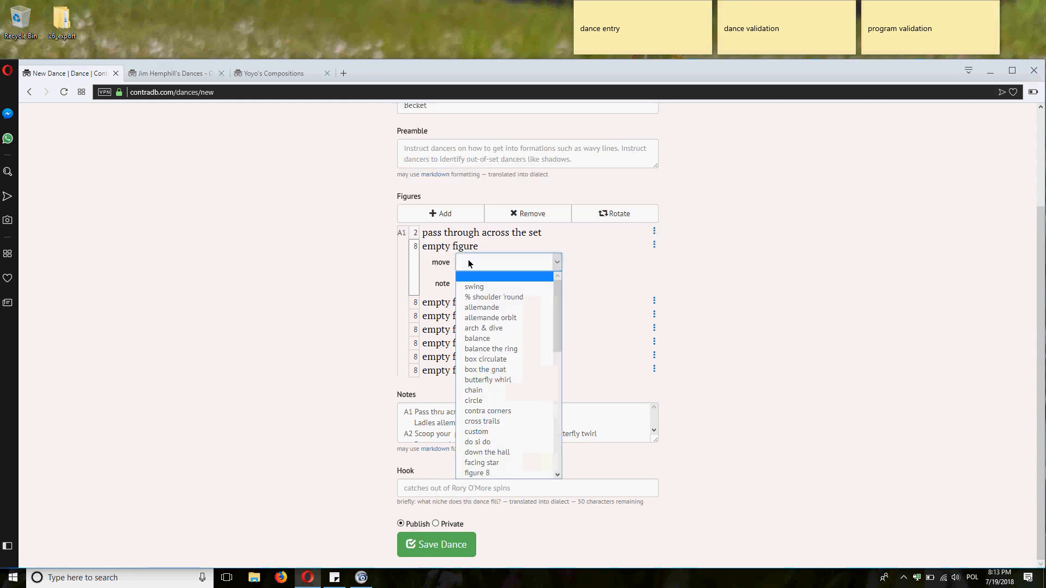
type("twirl to swap")
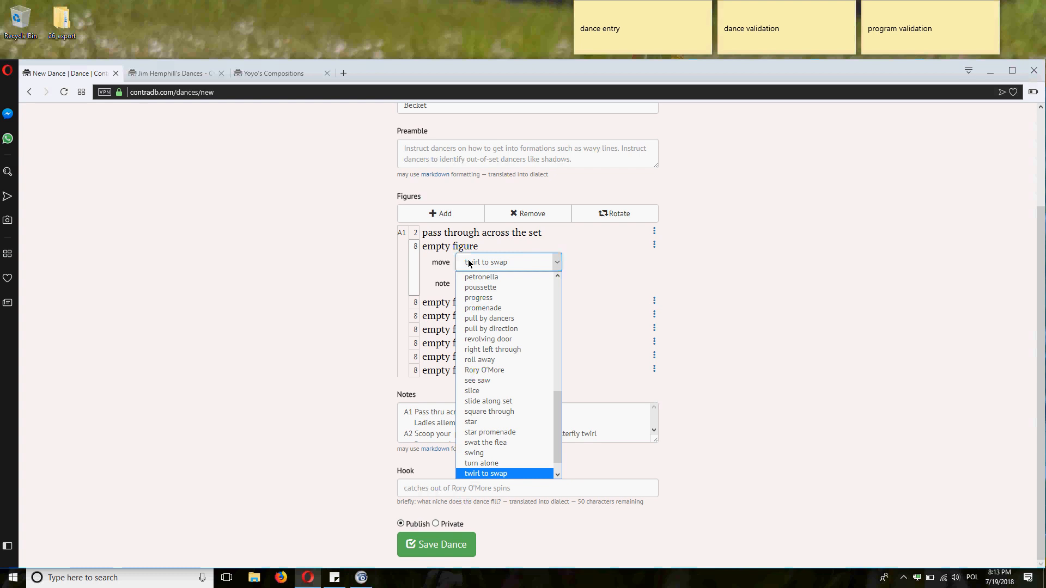
key("Return")
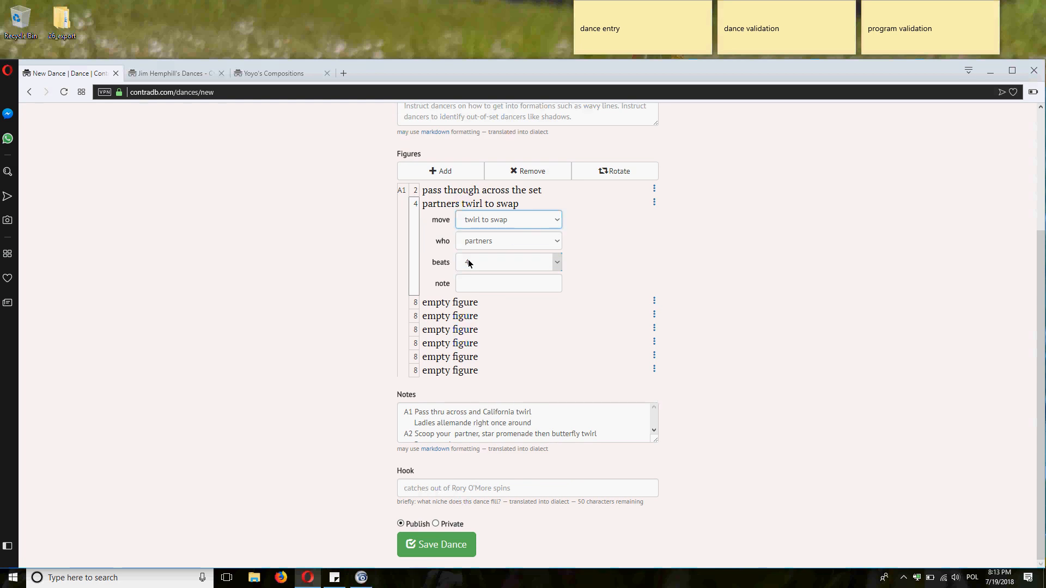
Set the third figure to an allemande for the ravens by the right hand, once around.
left_click(473, 307)
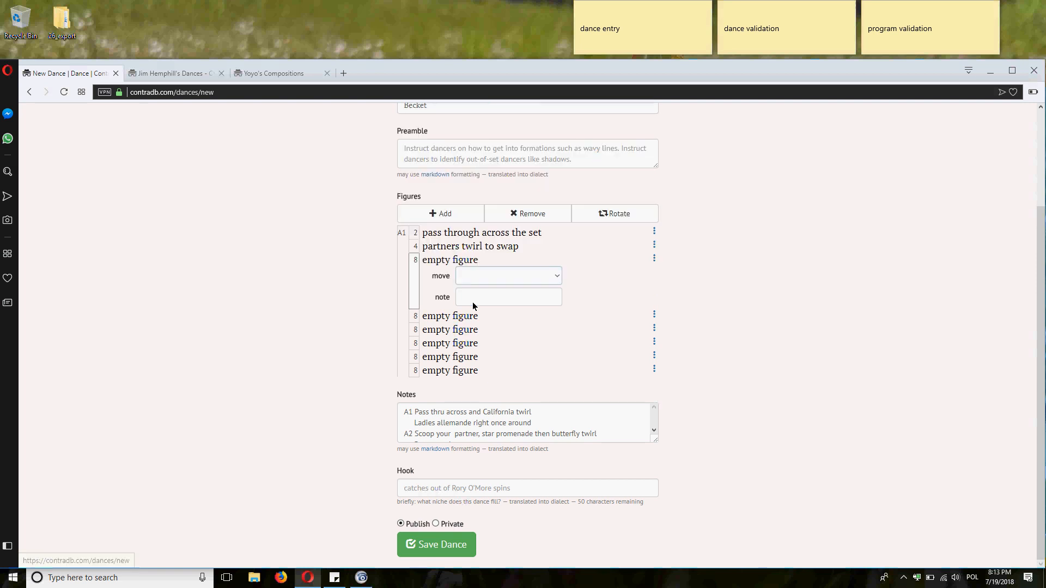
left_click(474, 280)
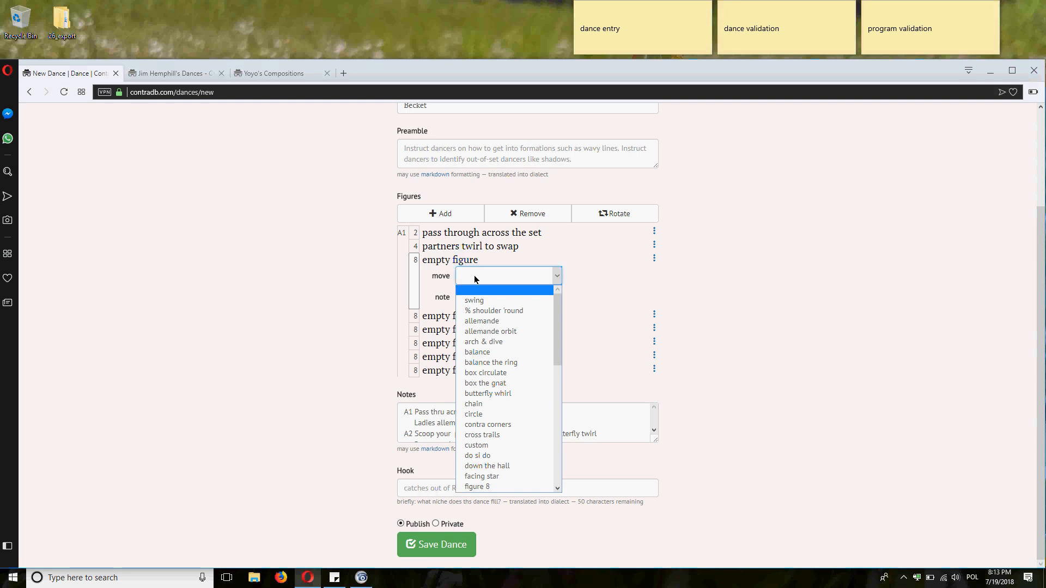
left_click(493, 321)
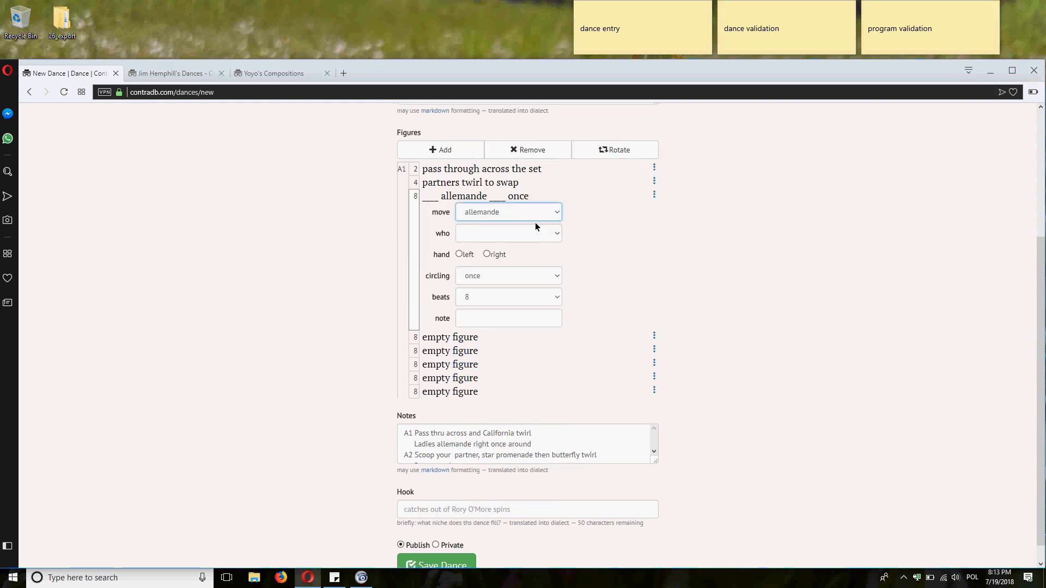
left_click(508, 233)
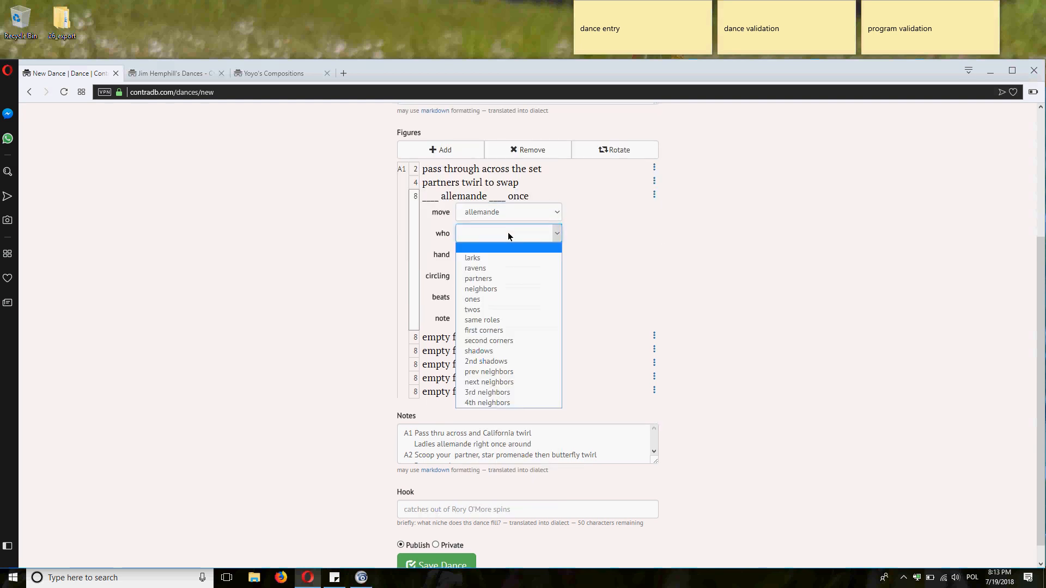
left_click(502, 268)
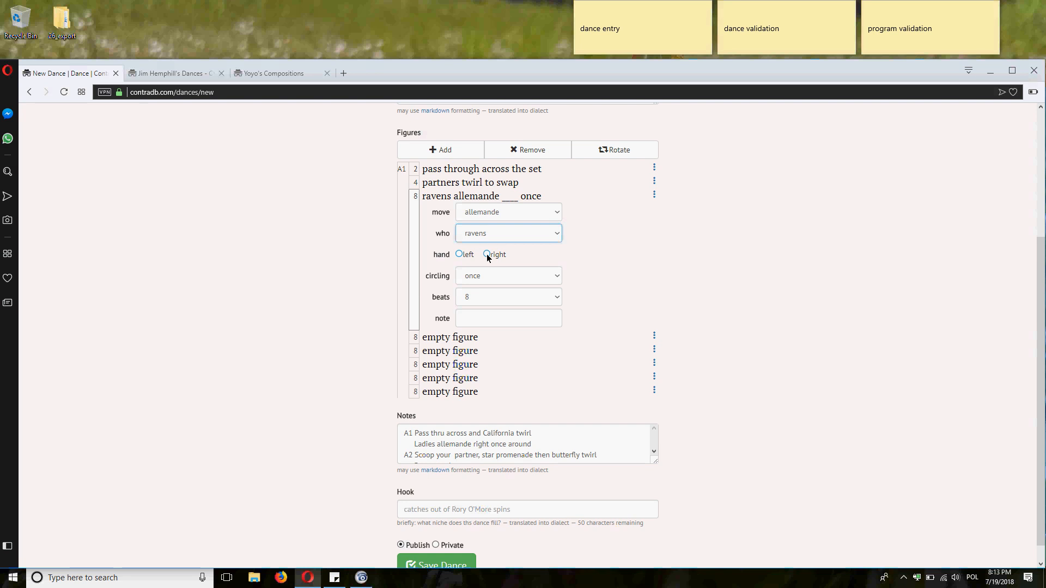
left_click(487, 254)
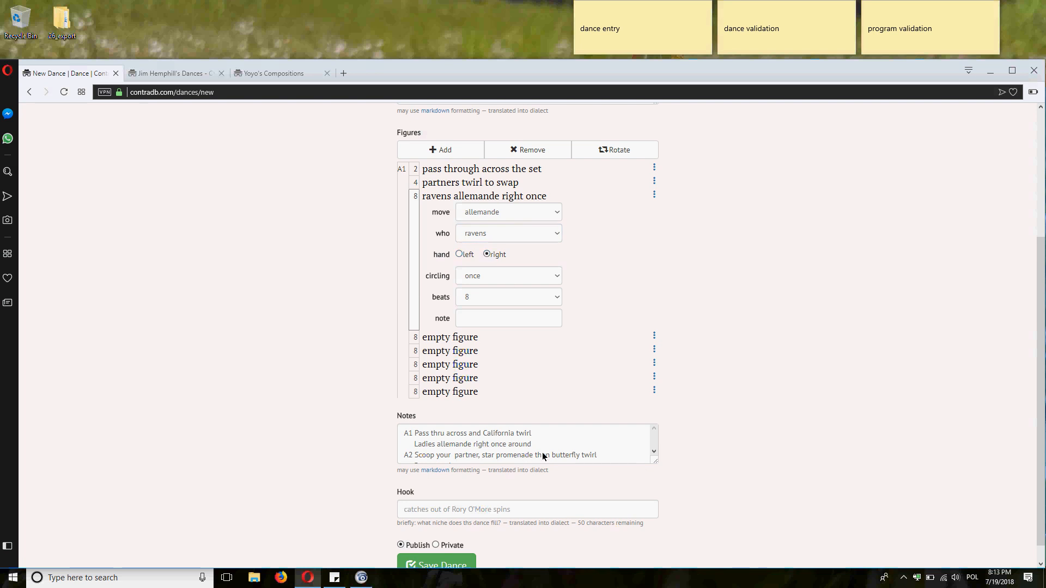
Delete the two A1 lines from the dance notes so they begin with the A2 instructions.
left_click_drag(540, 445, 323, 427)
key("BackSpace")
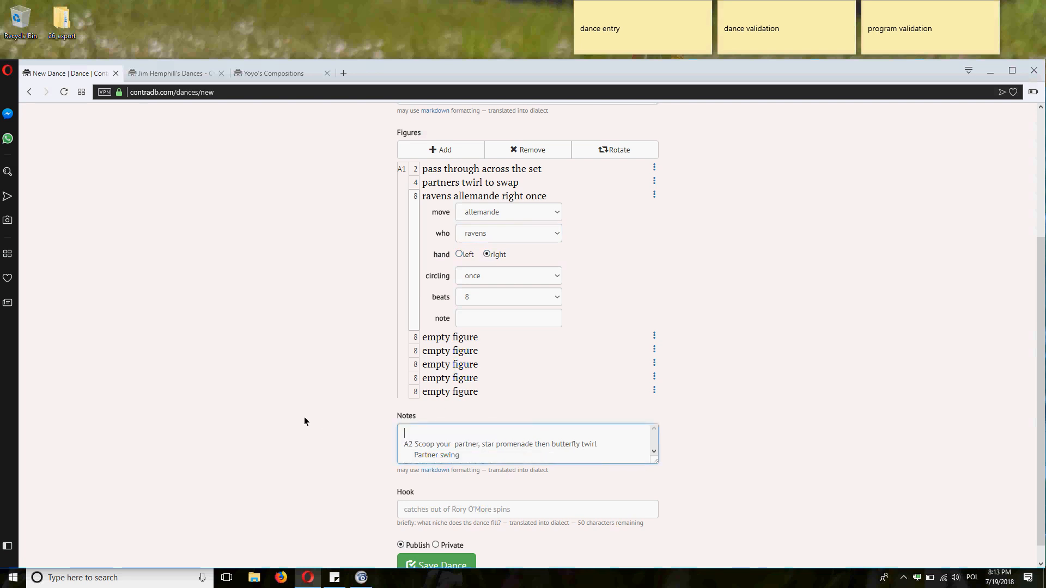
key("Delete")
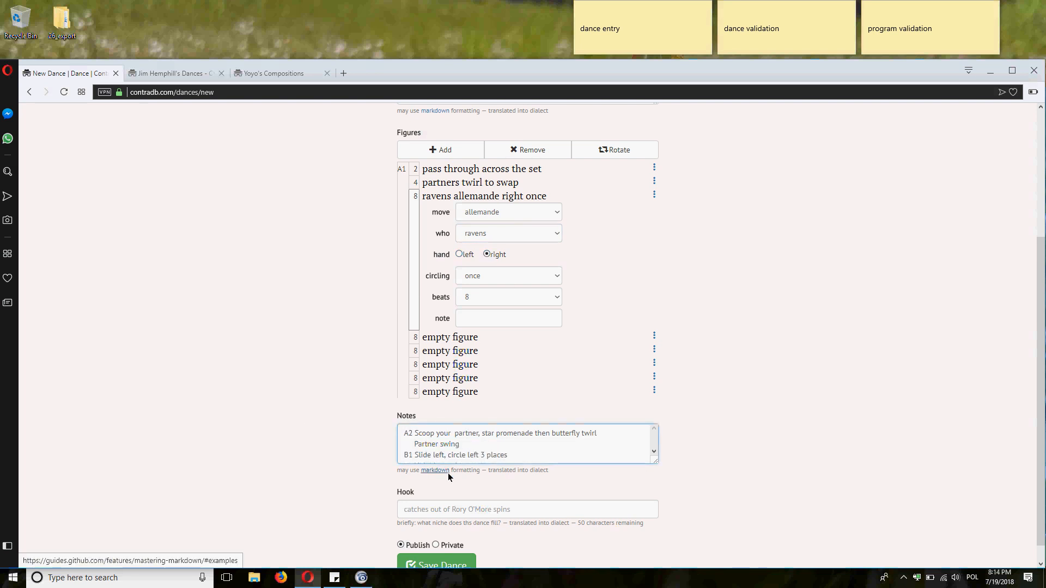
Set the fourth figure to butterfly whirl.
left_click(455, 339)
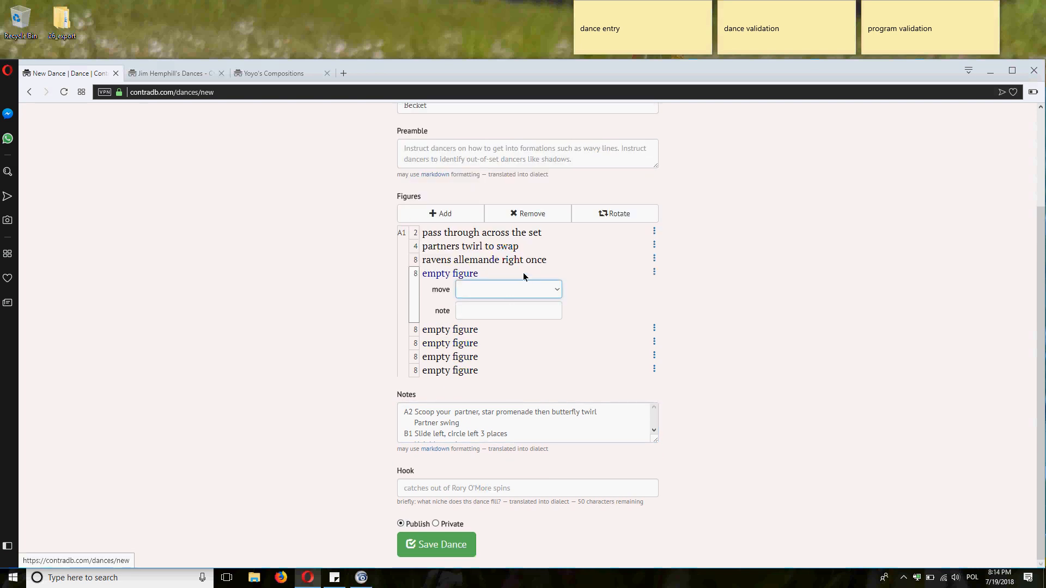
type("star")
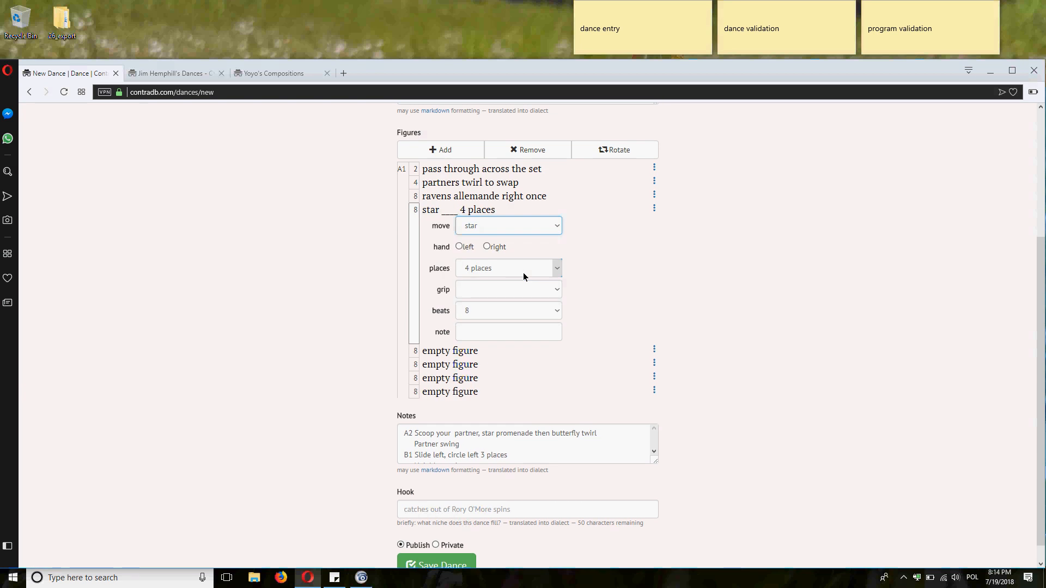
left_click(542, 230)
type("butterfly whirl")
key("Return")
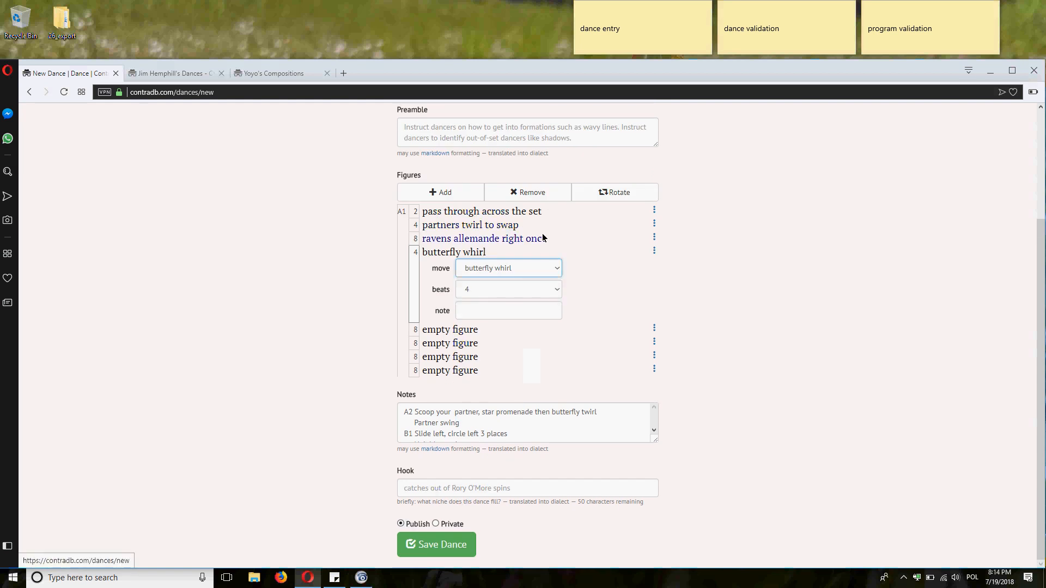
Add the note ", scoop your partner" to the ravens allemande figure.
left_click(542, 238)
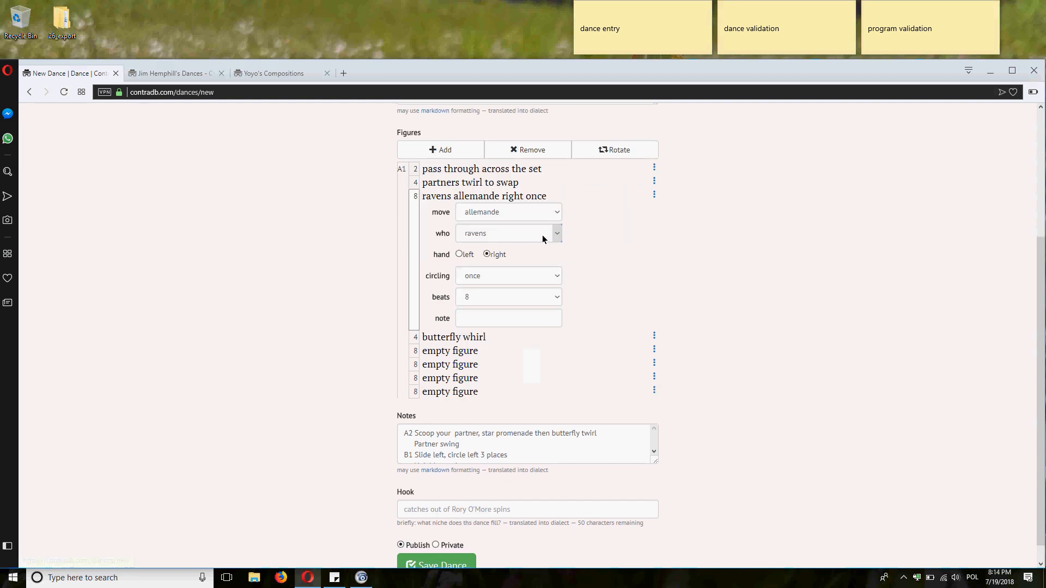
left_click(514, 319)
type(", scoo")
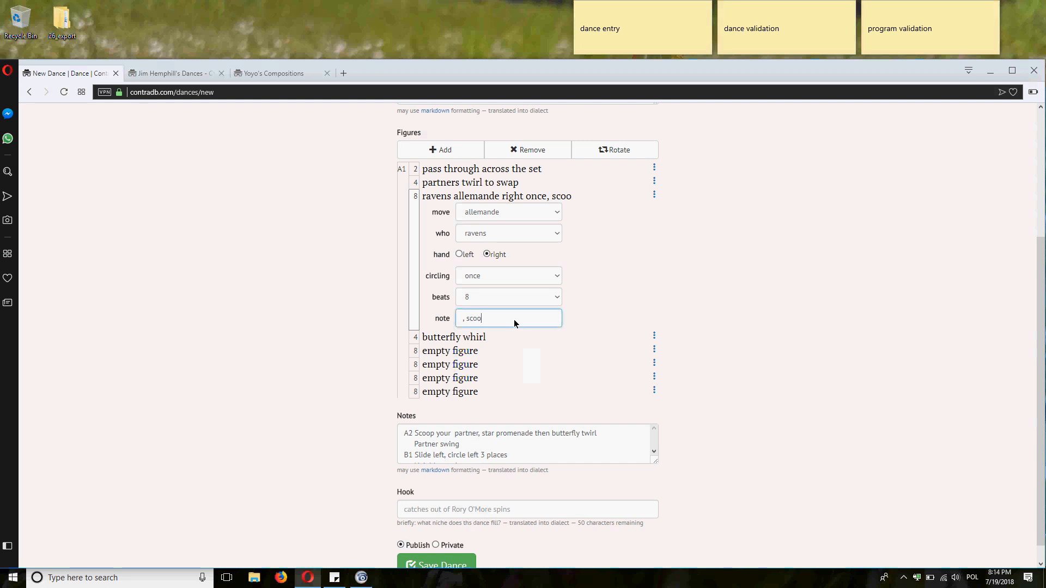
type("p tyour")
key("BackSpace")
key("BackSpace")
key("BackSpace")
key("BackSpace")
key("BackSpace")
type("your partner")
Set the fifth figure to a swing for partners.
left_click(468, 351)
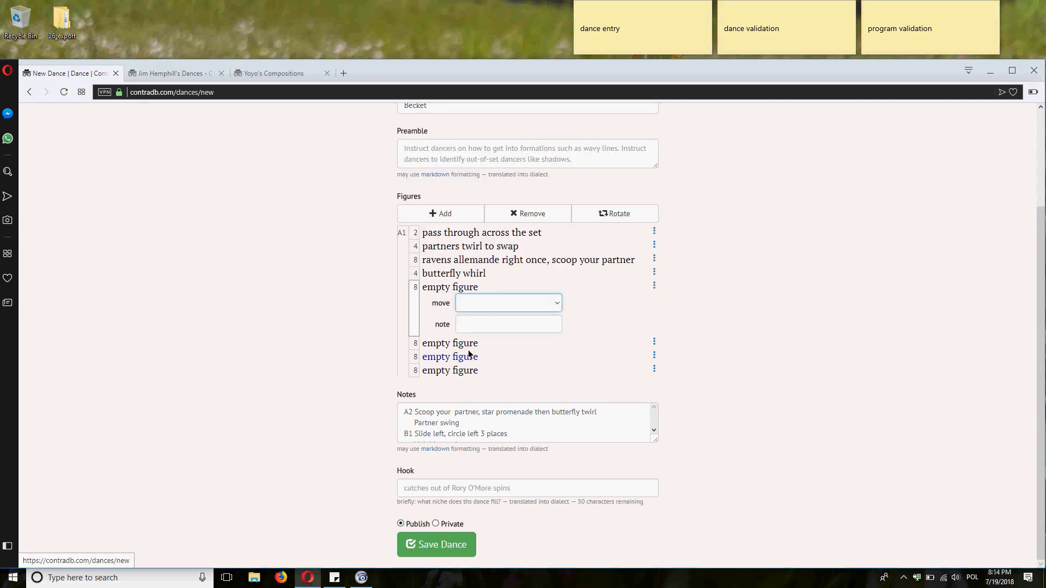
key("s")
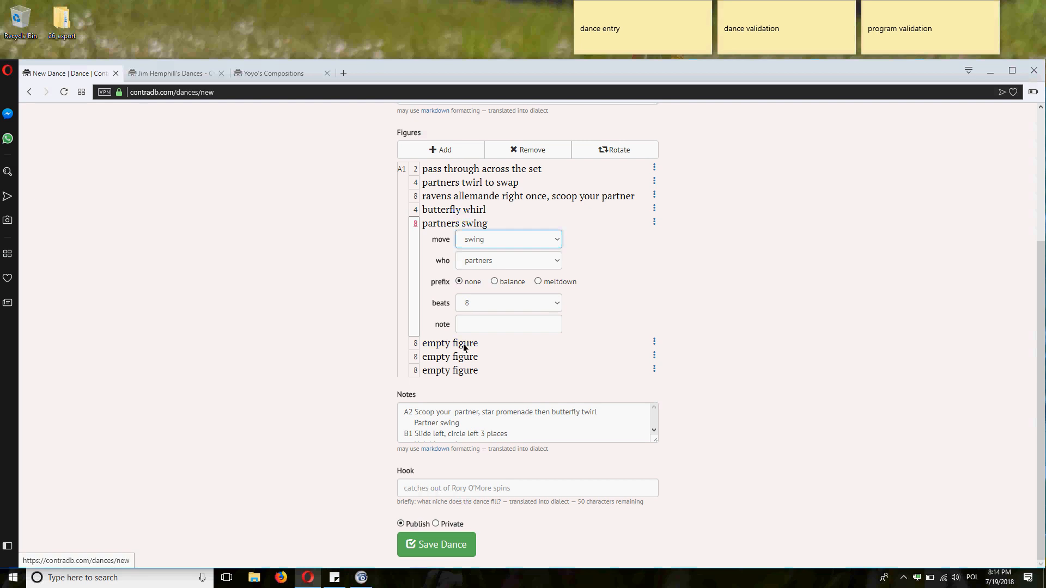
Set the beats of the partners twirl to swap figure to 2.
left_click(457, 184)
left_click(479, 263)
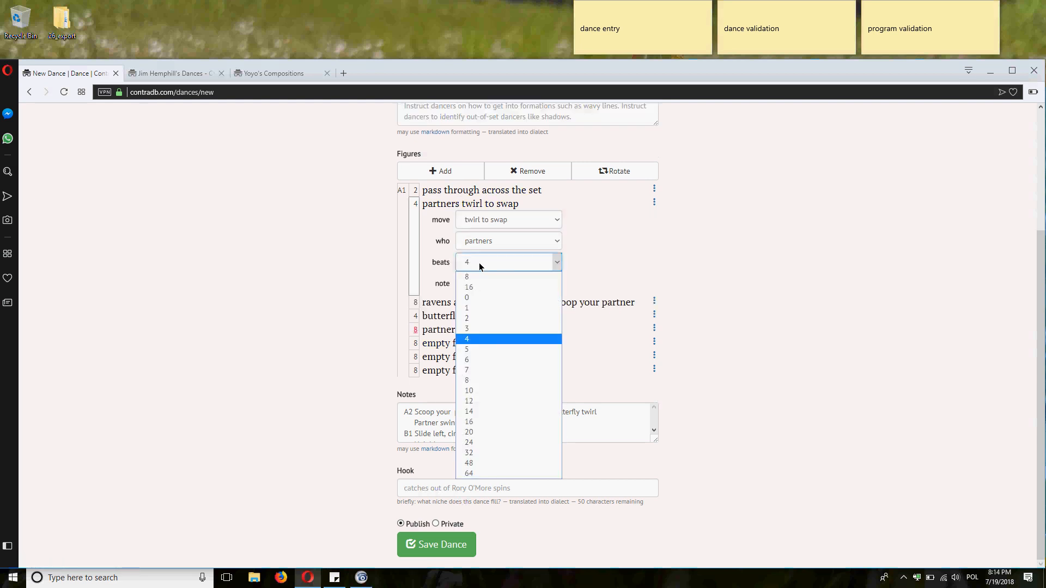
left_click(477, 318)
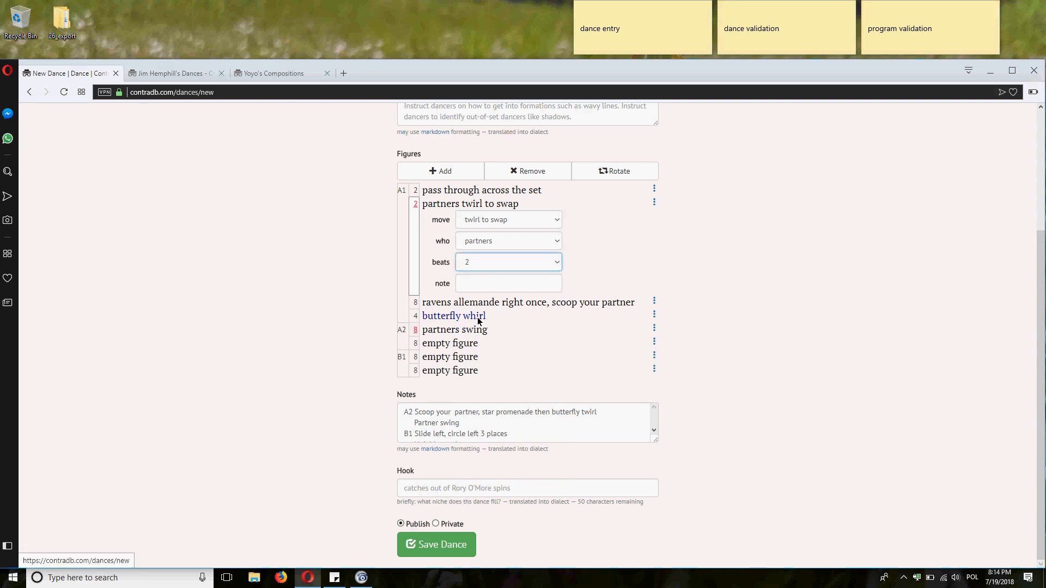
left_click(354, 310)
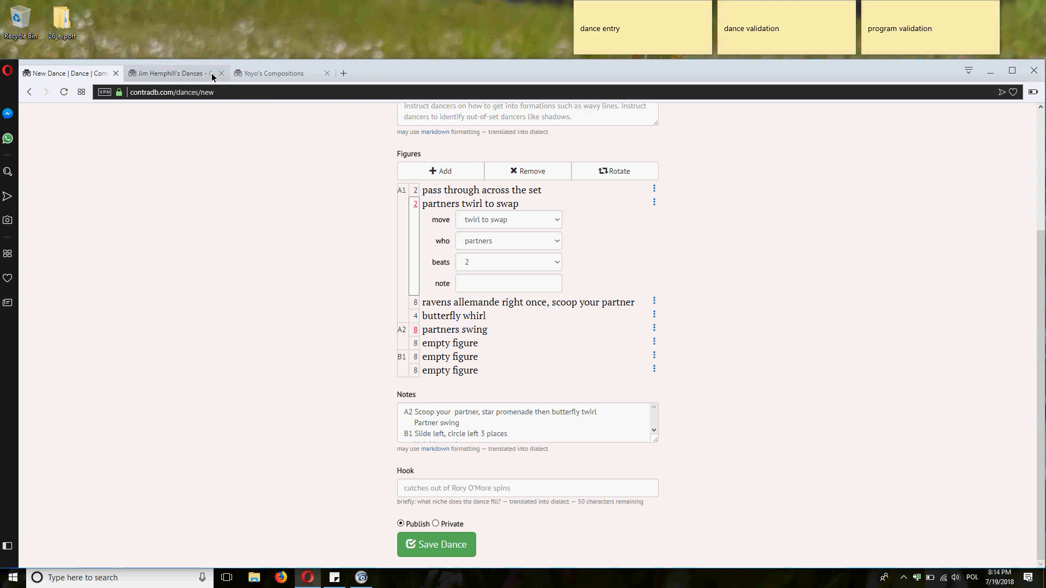
Check the dance's instructions on the source page, then restore the twirl to swap figure to 4 beats.
left_click(162, 73)
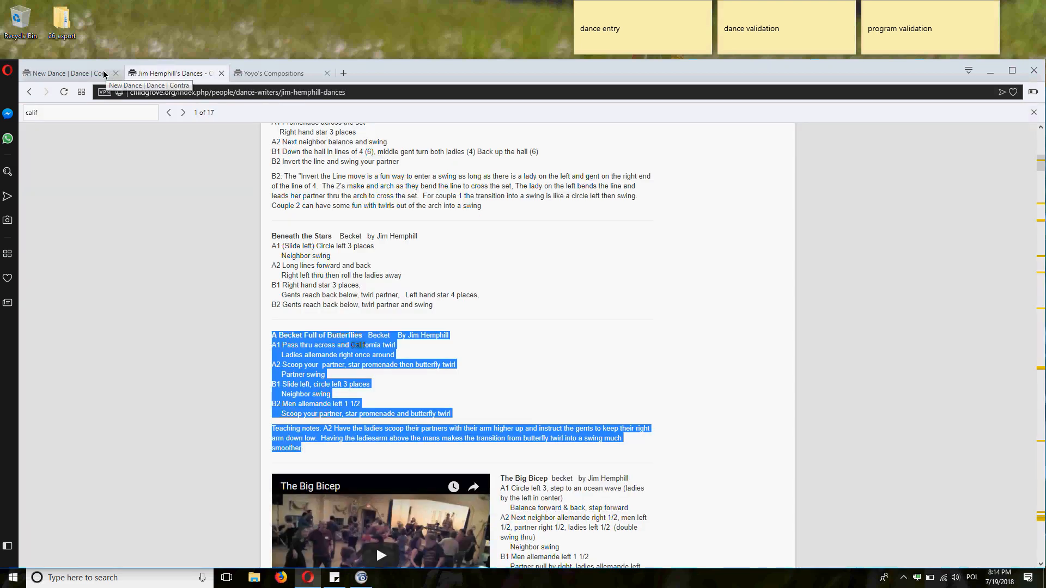
left_click(68, 73)
left_click(514, 263)
left_click(498, 339)
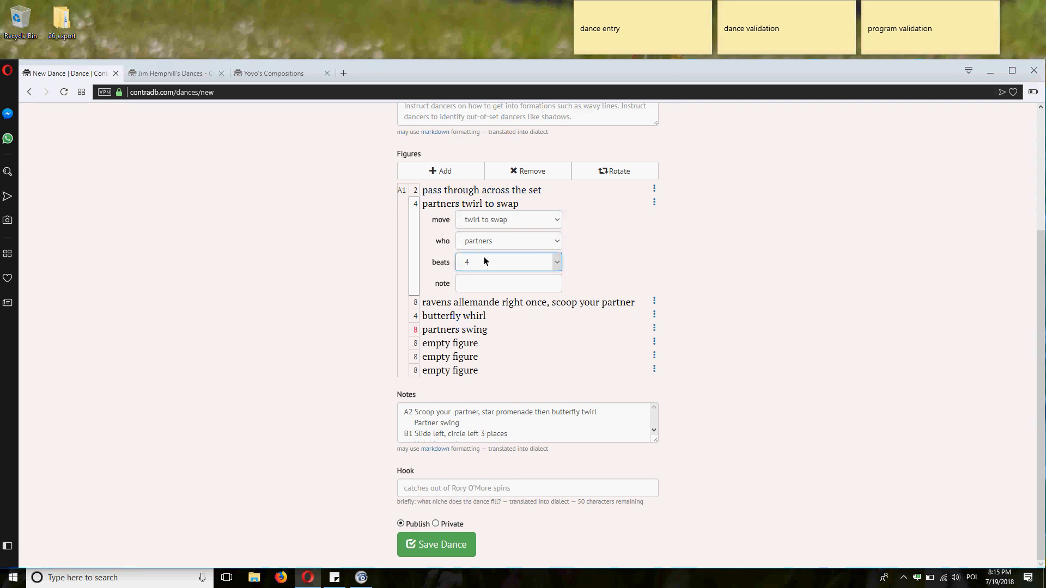
Set the beats of the butterfly whirl figure to 8.
left_click(496, 317)
left_click(488, 291)
left_click(486, 305)
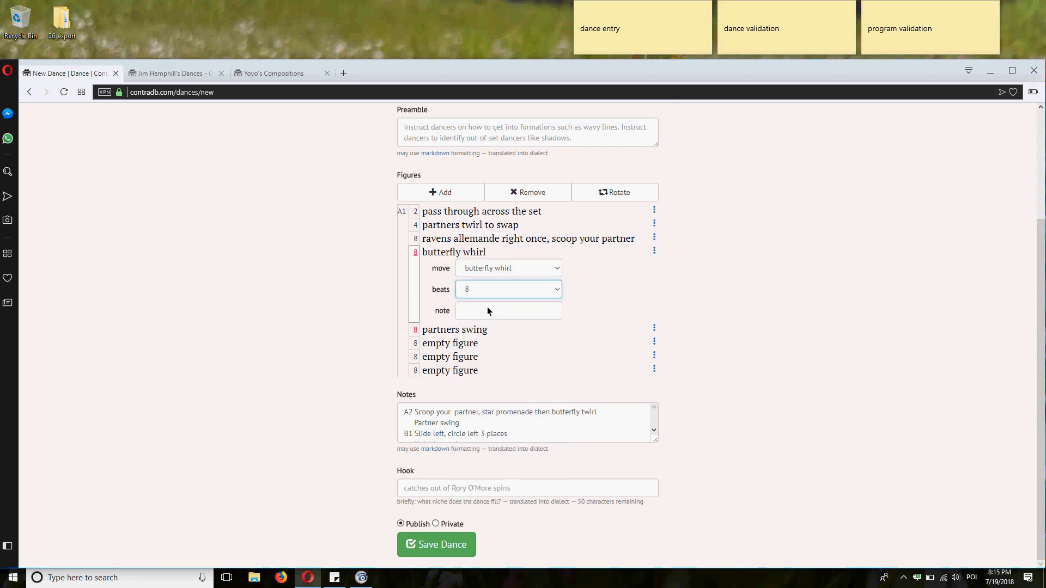
Change the fourth figure's move to star promenade.
left_click(478, 270)
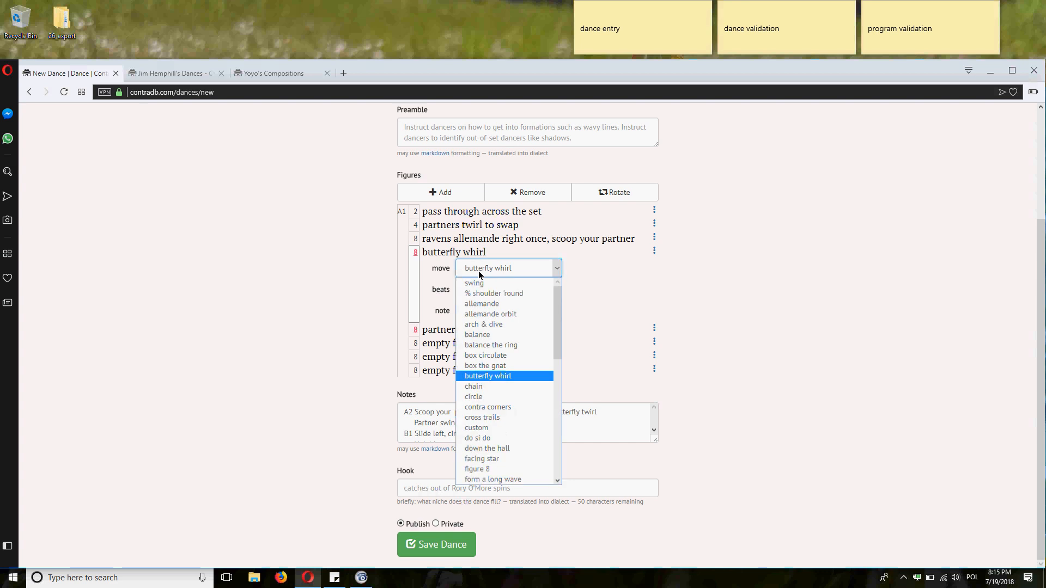
key("s")
key("t")
key("Down")
key("Return")
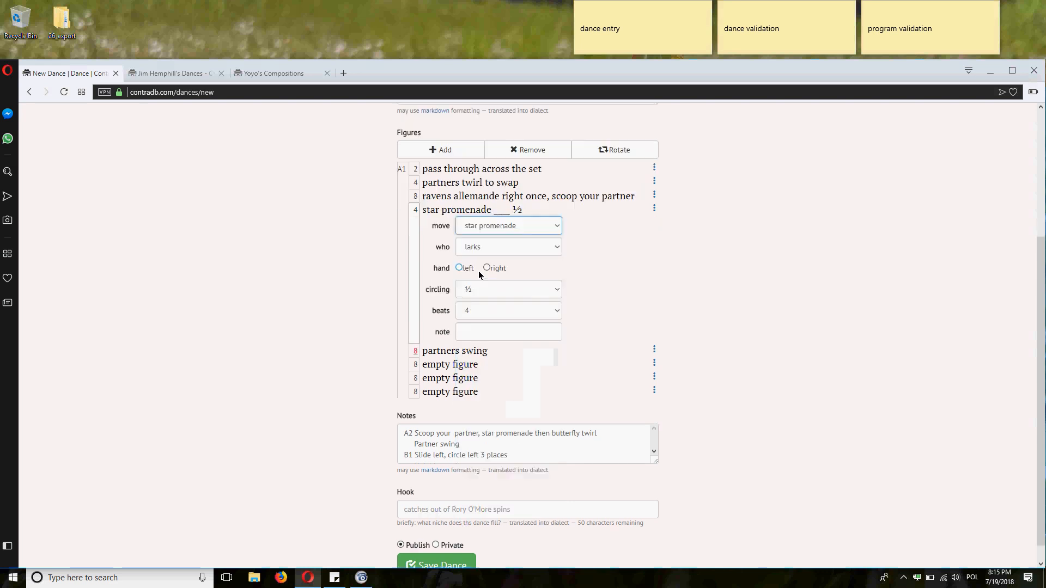
Change the fifth figure's move from swing to butterfly whirl.
left_click(473, 352)
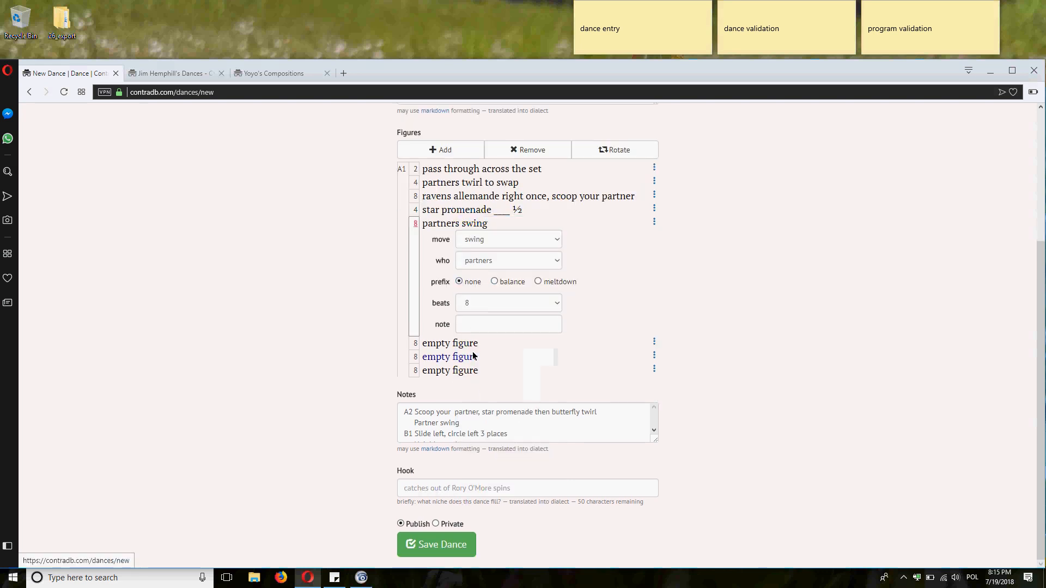
left_click(519, 238)
key("b")
key("u")
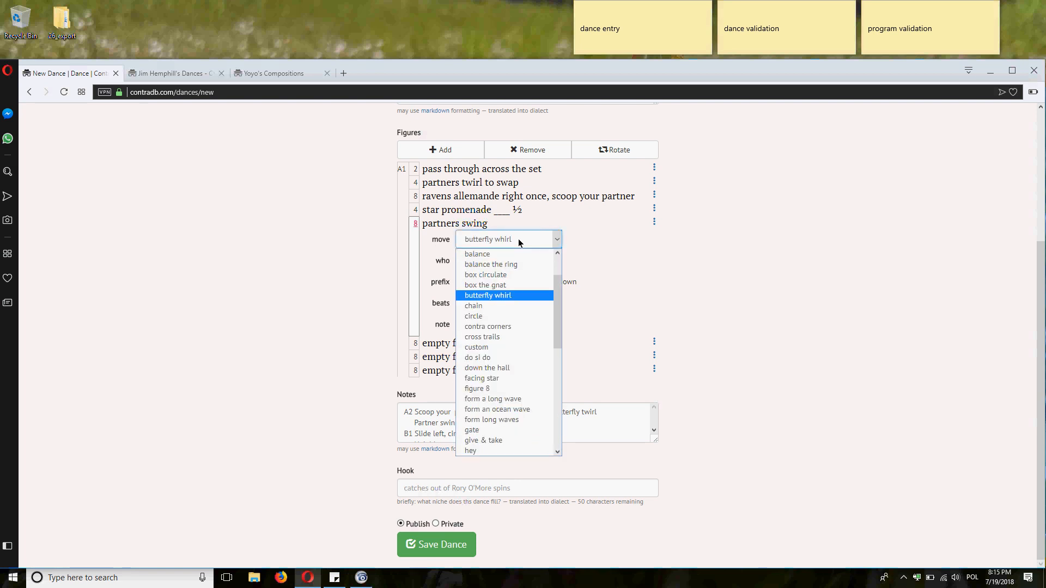
key("Return")
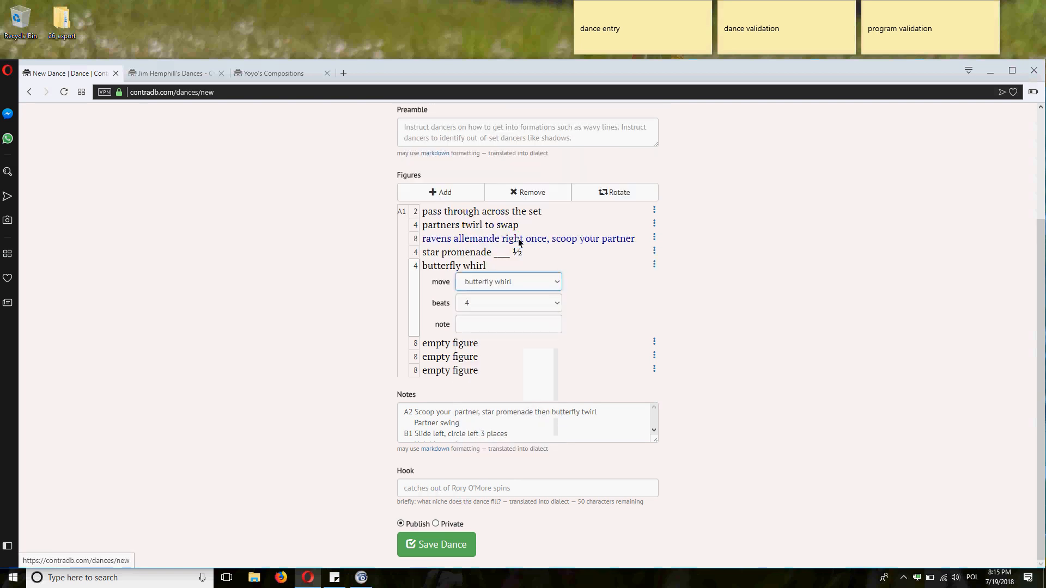
Set the sixth figure to a swing for partners.
left_click(475, 343)
key("p")
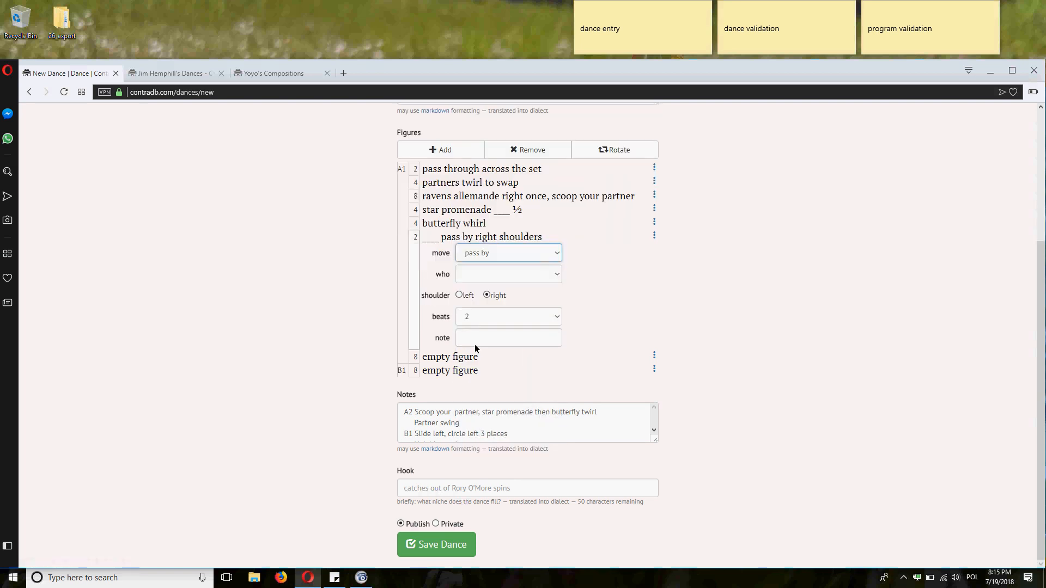
key("s")
key("s")
key("s")
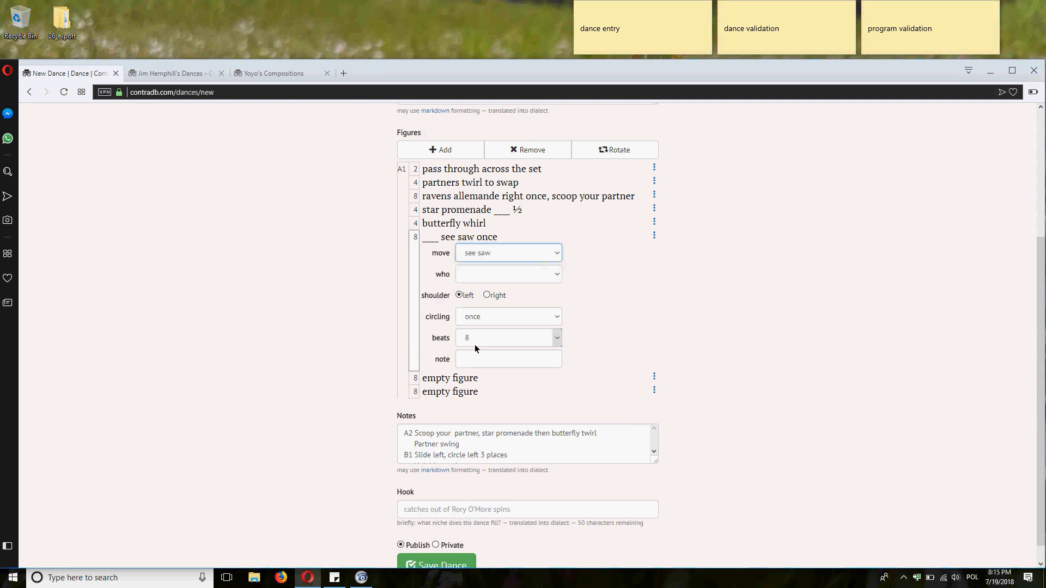
key("s")
key("s")
key("s")
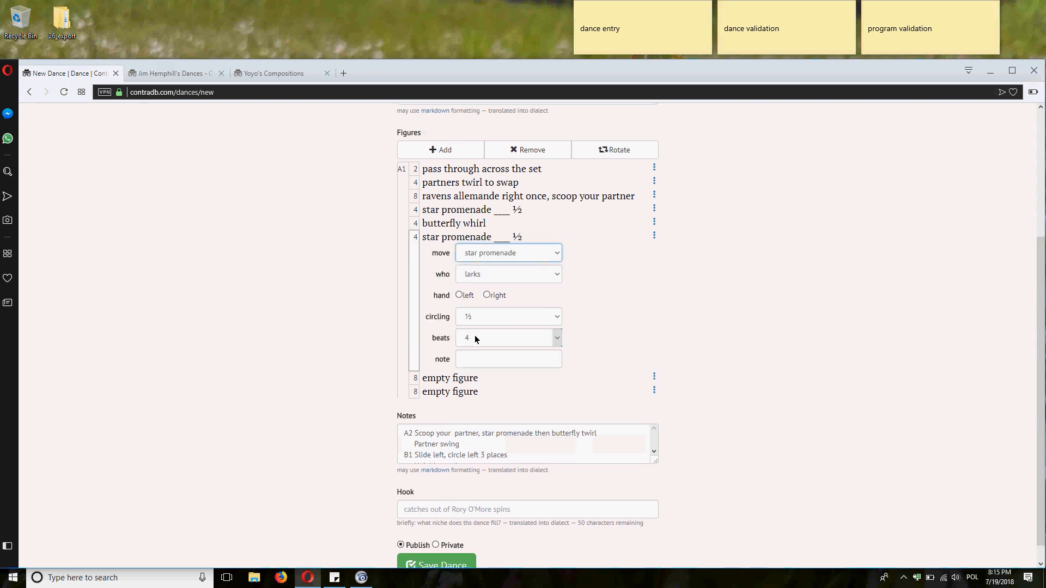
key("s")
key("Tab")
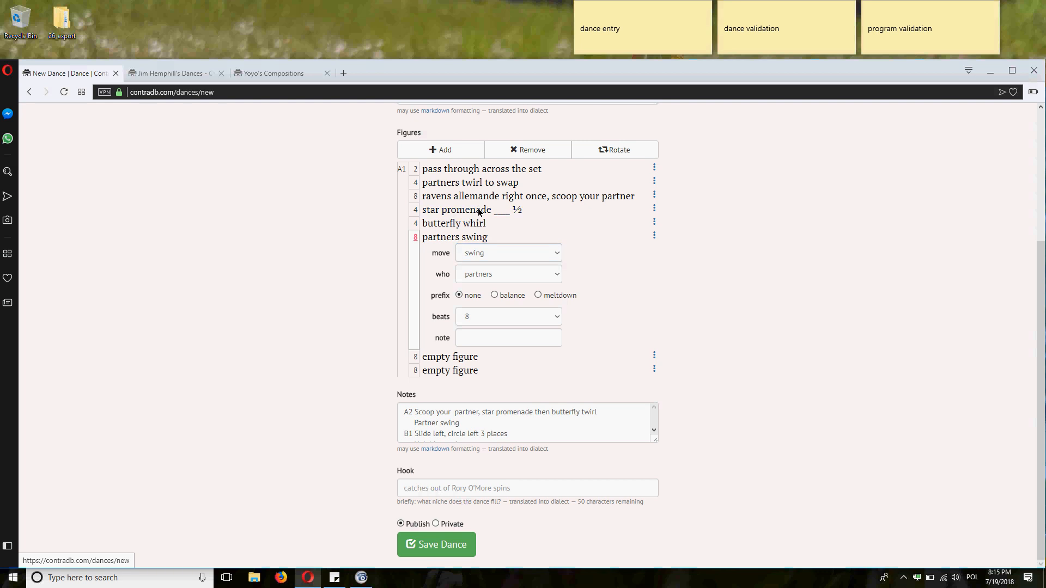
Set the star promenade figure to be led by the ravens with the right hand.
left_click(479, 212)
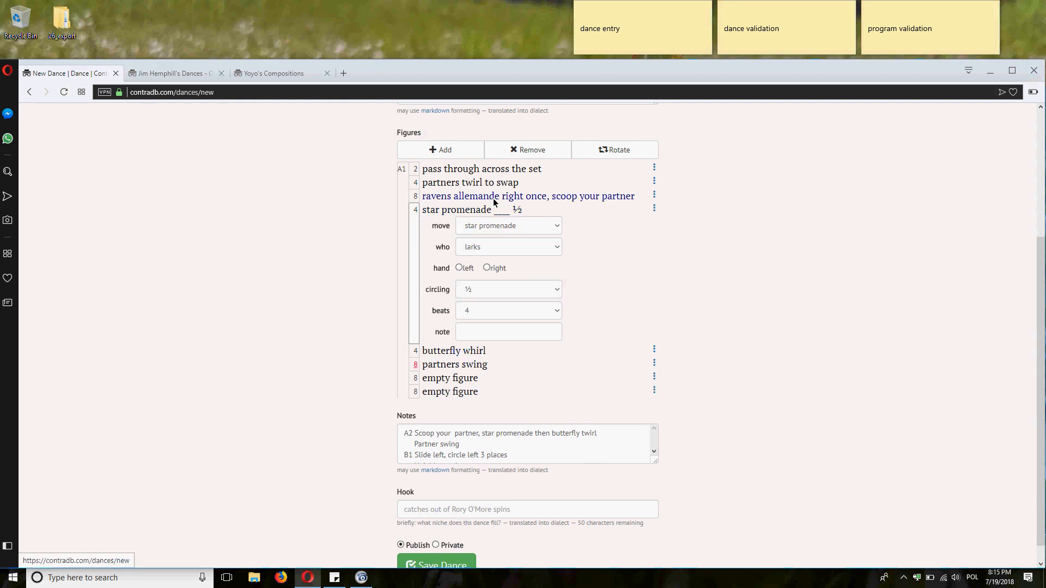
left_click(487, 268)
left_click(483, 250)
left_click(479, 271)
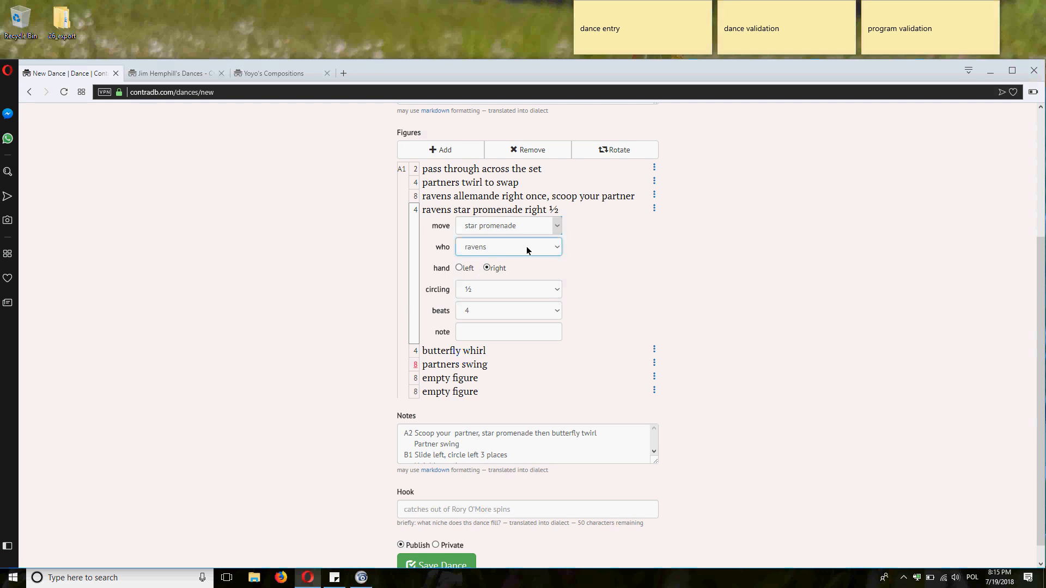
Clear the ", scoop your partner" note from the ravens allemande figure.
left_click(542, 197)
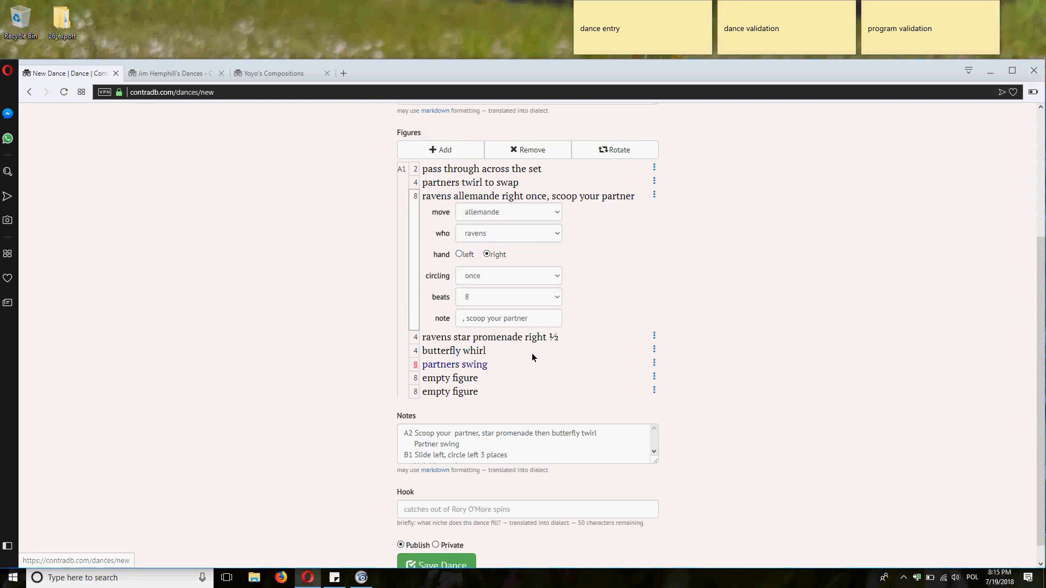
left_click(533, 323)
left_click_drag(533, 325, 396, 320)
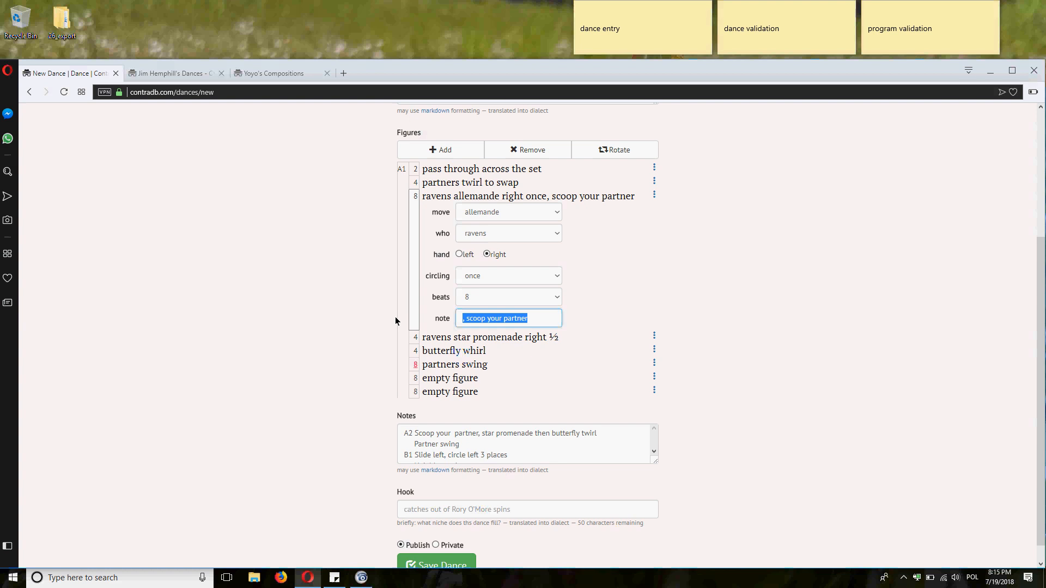
key("BackSpace")
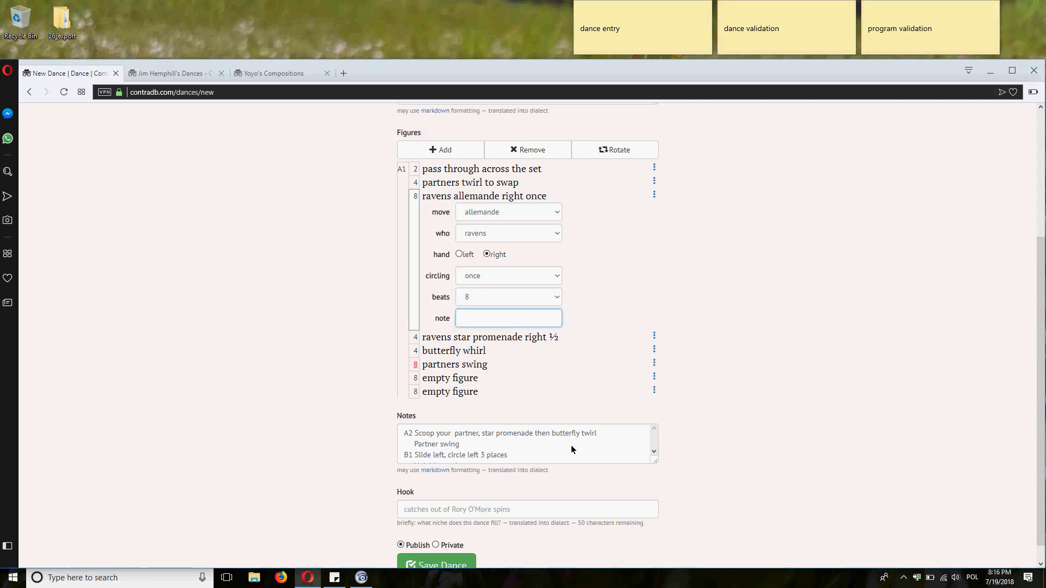
Check the source page's transcription of the dance and set the opening pass through figure to 4 beats.
left_click(155, 73)
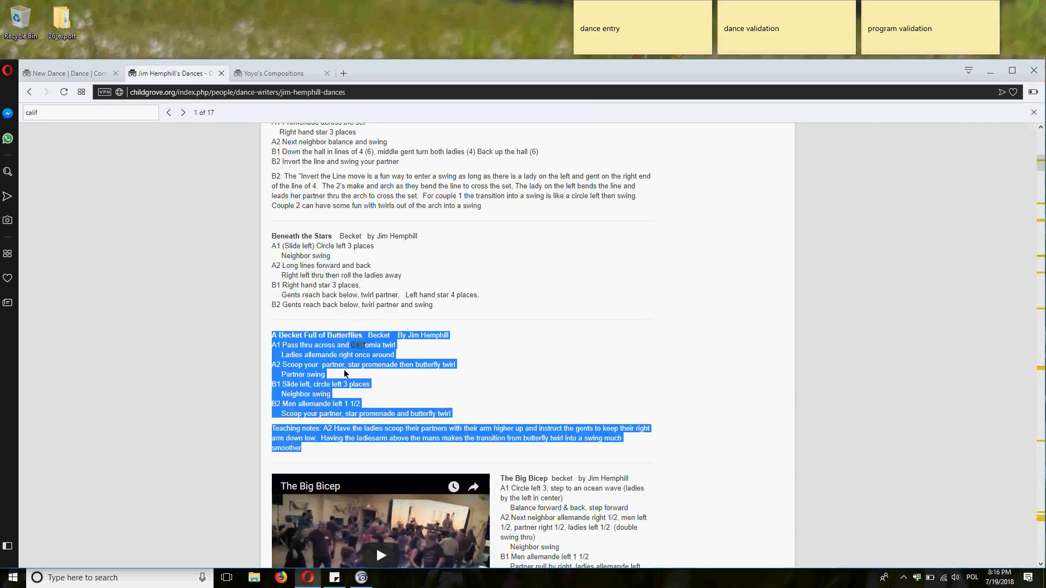
left_click(81, 73)
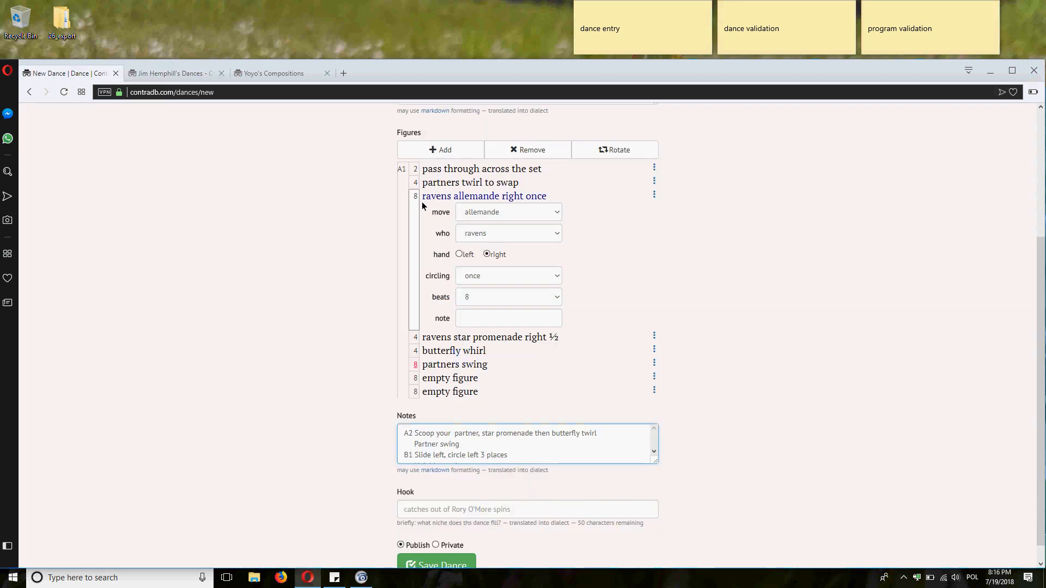
left_click(439, 171)
left_click(479, 249)
left_click(475, 327)
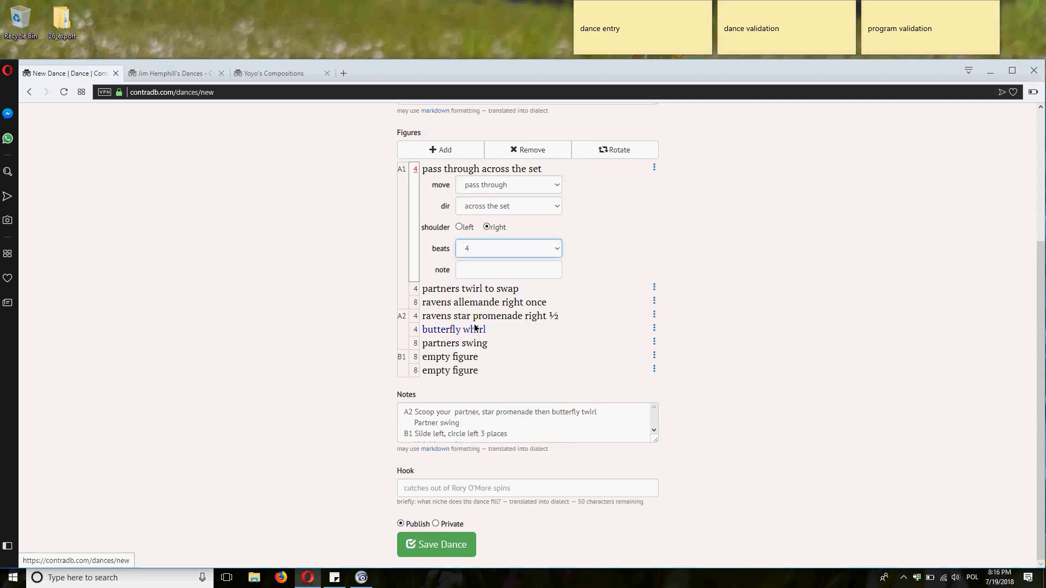
left_click(730, 226)
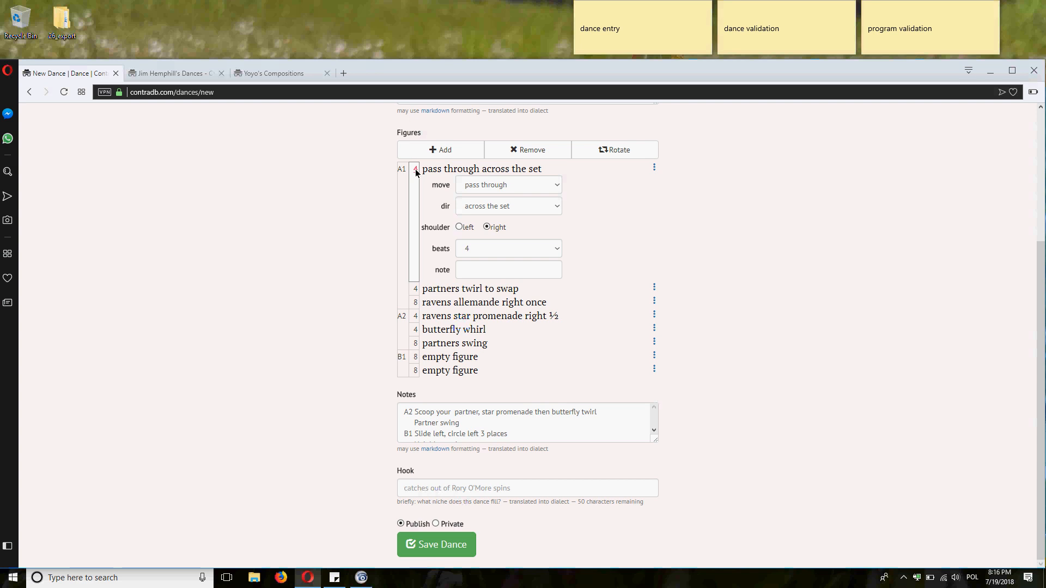
Review the A1 and A2 figures and add the note ", scoop your partner" to the ravens star promenade.
left_click(443, 289)
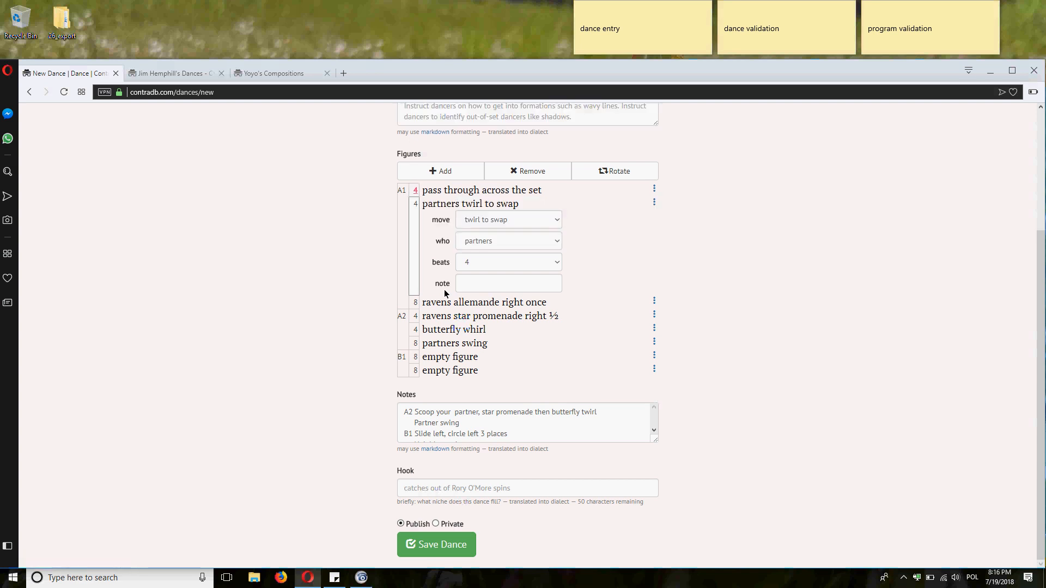
left_click(454, 304)
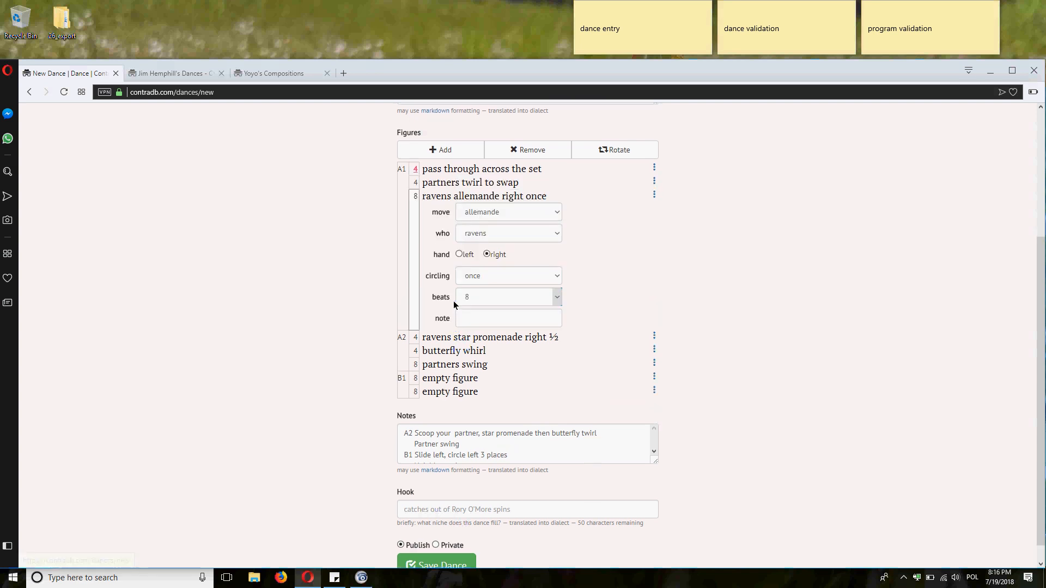
left_click(485, 337)
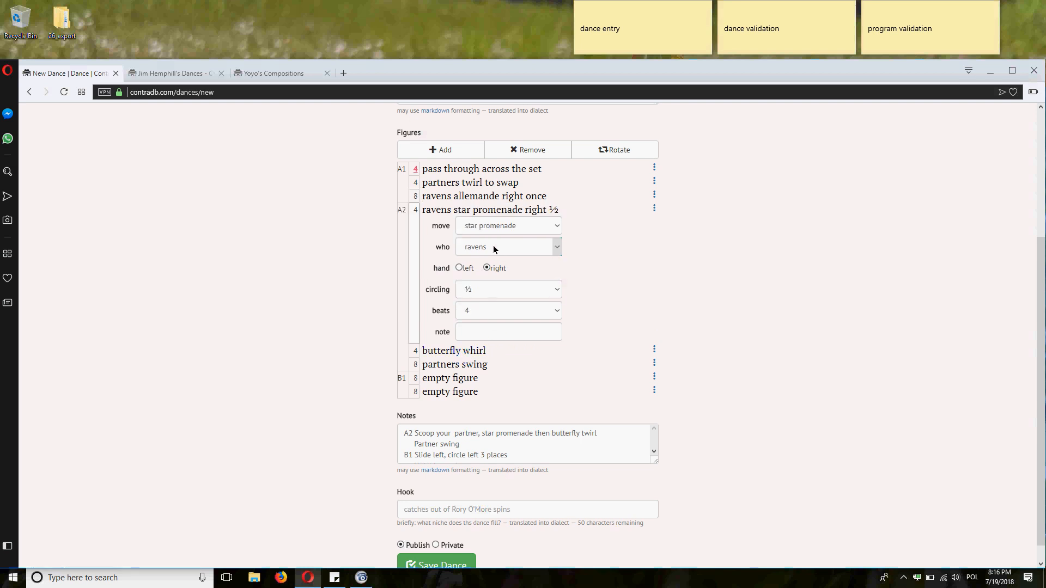
left_click(485, 350)
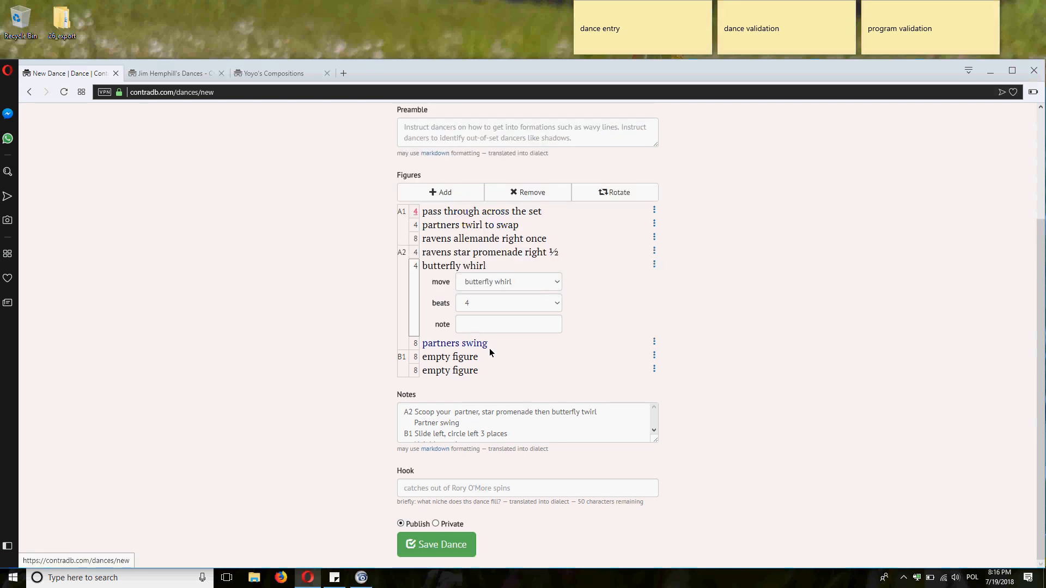
left_click(492, 251)
left_click(515, 333)
type(", scoop")
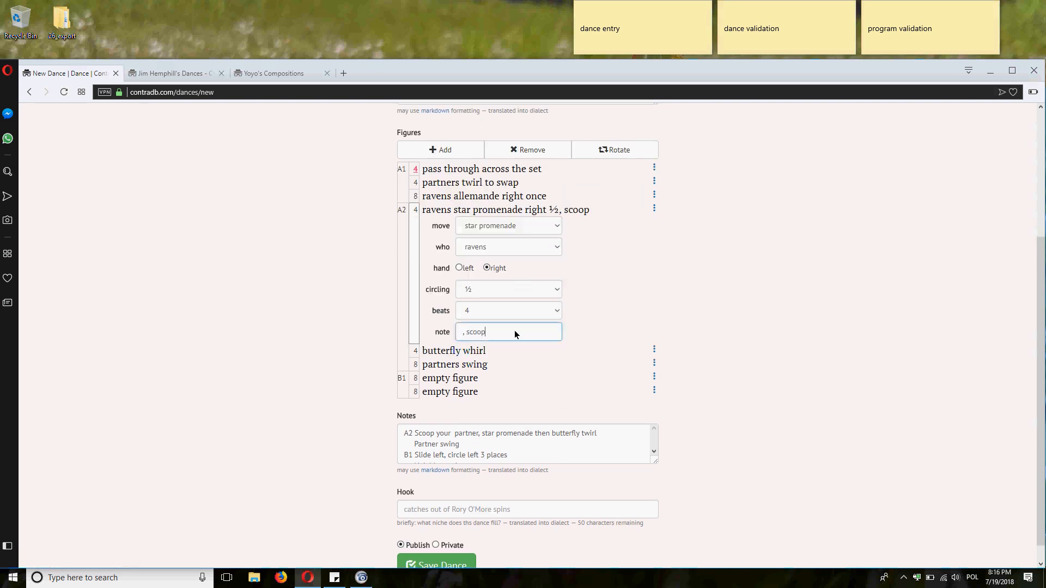
type(" your partner")
left_click(500, 362)
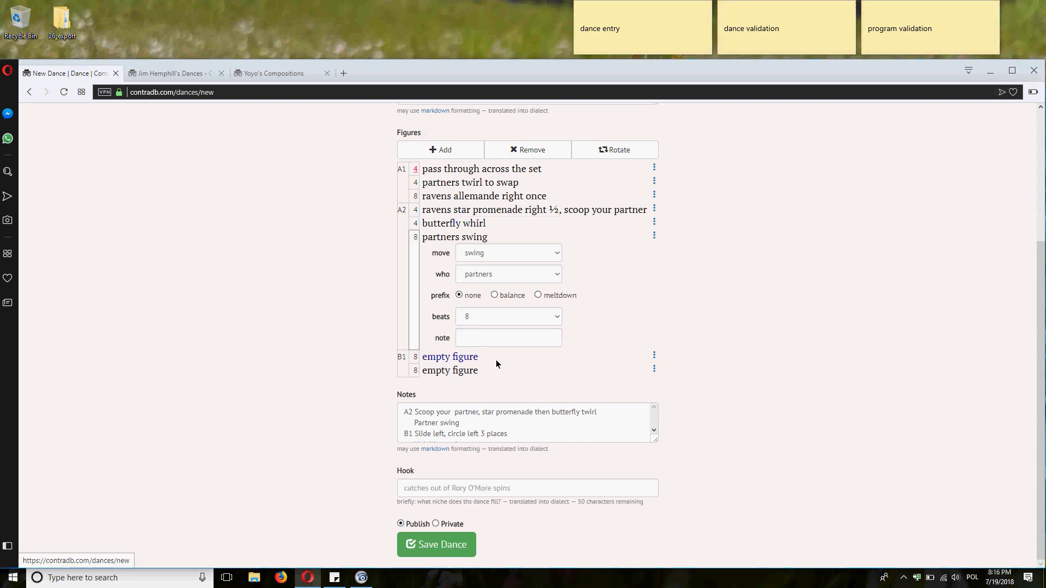
Delete the transcribed A2 lines from the dance's notes, leaving no blank line above B1.
left_click(511, 428)
left_click_drag(511, 428, 320, 394)
key("BackSpace")
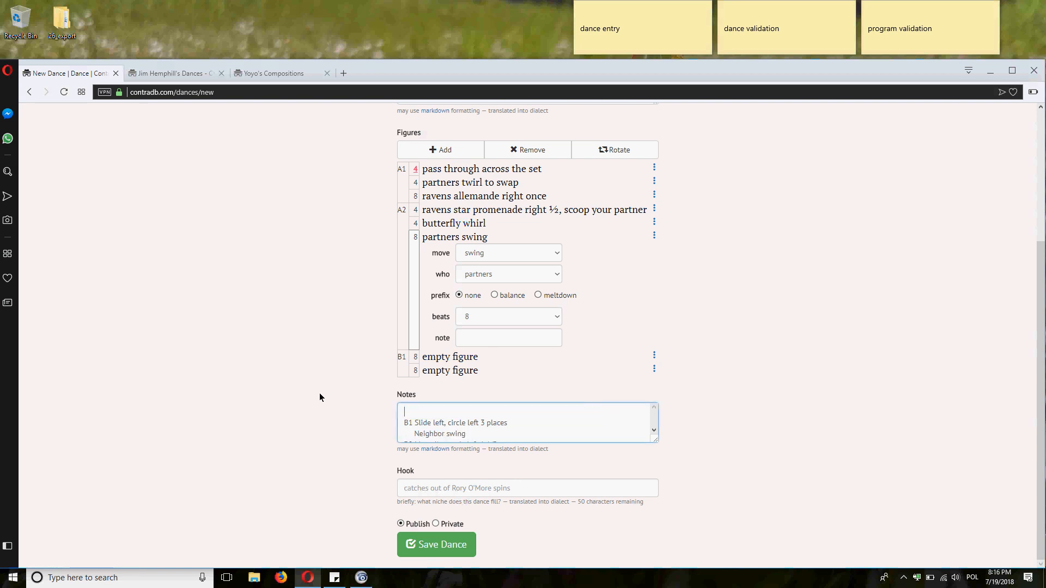
key("Delete")
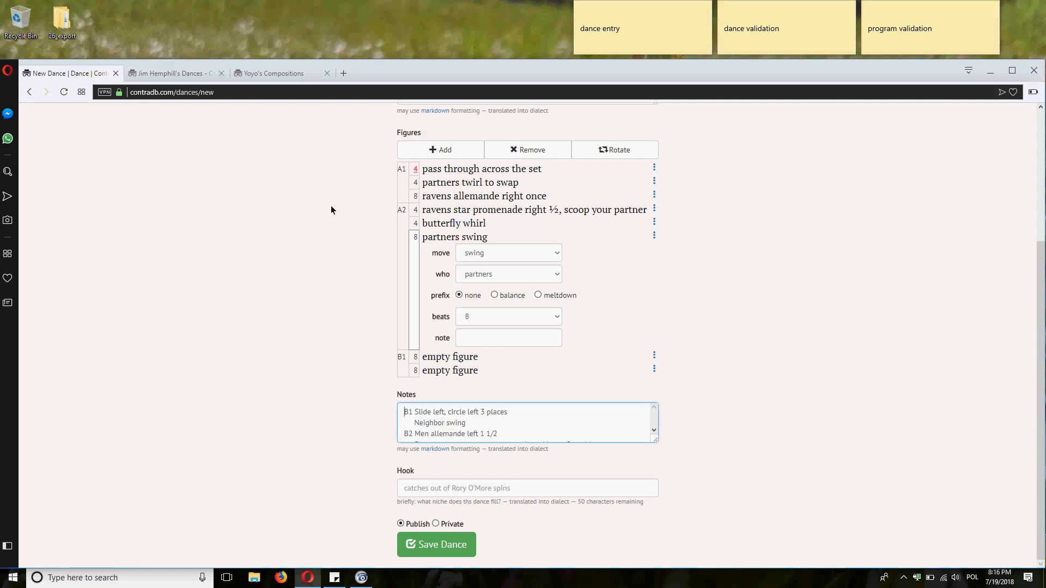
Add two more empty figures after the partners swing.
left_click(485, 345)
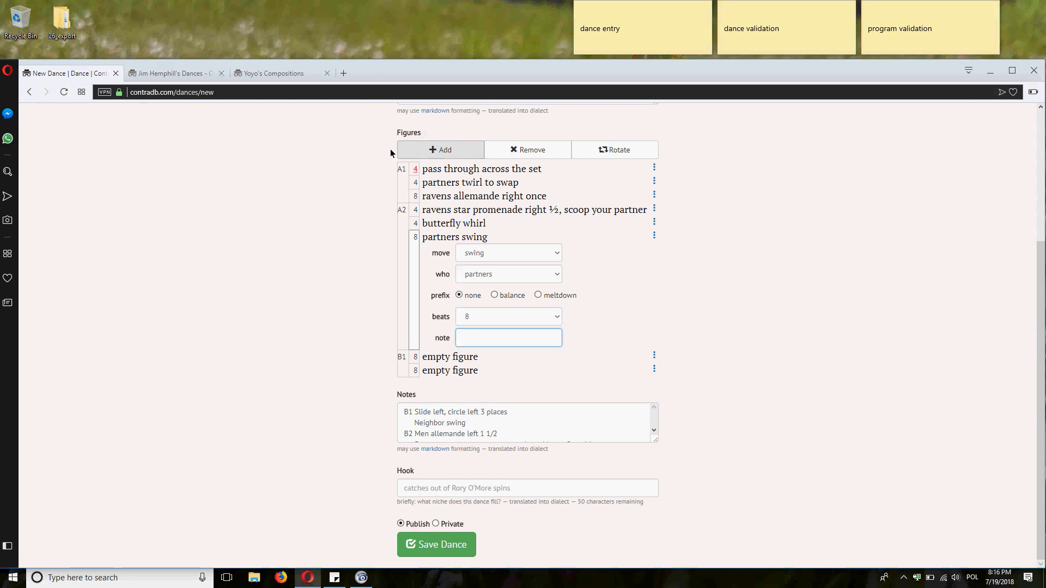
left_click(407, 150)
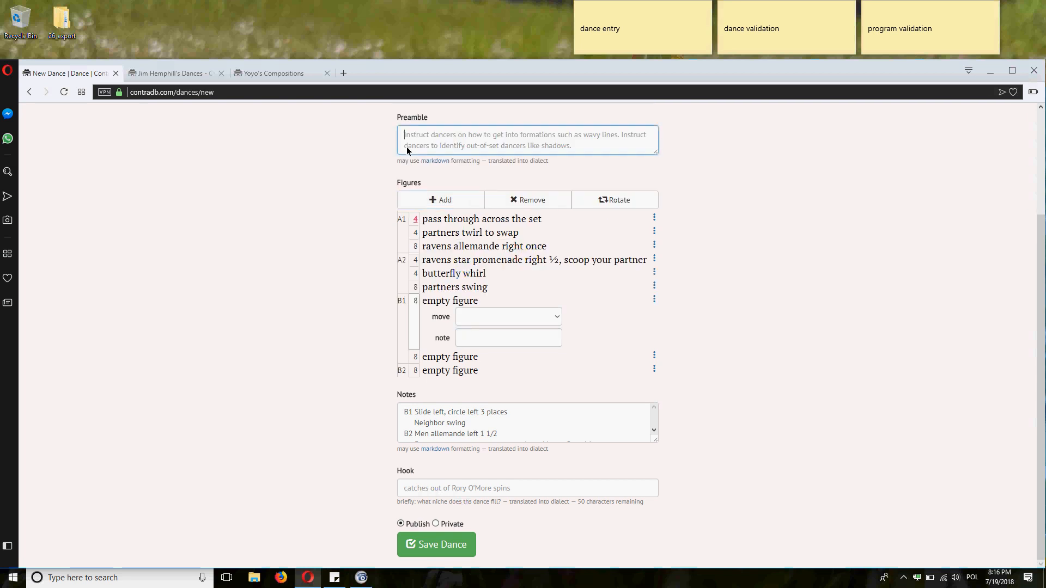
left_click(421, 199)
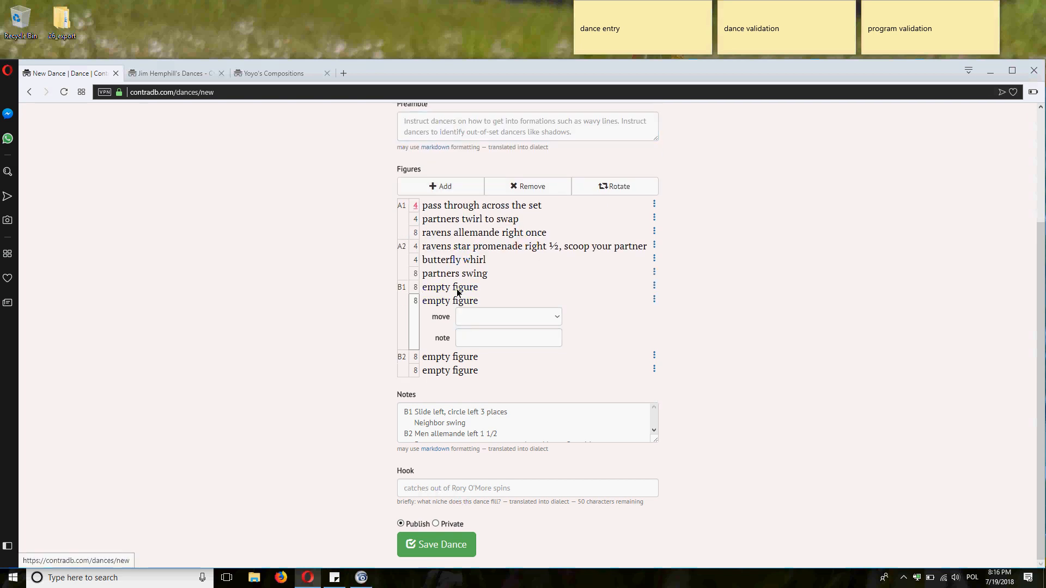
Set the first B1 figure's move to slide along set.
left_click(454, 287)
left_click(474, 304)
key("Down")
type("sl")
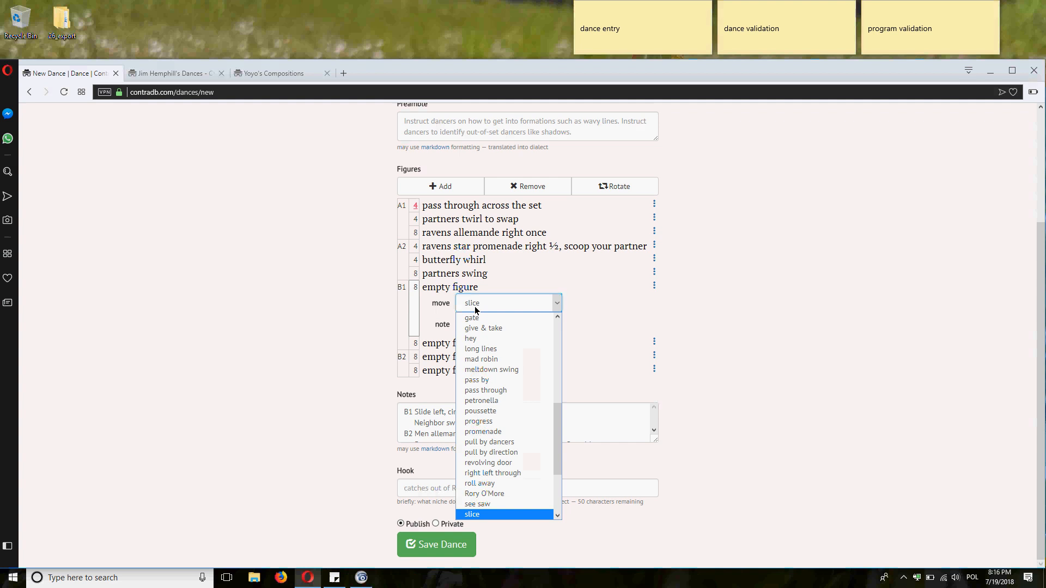
type("ide along set")
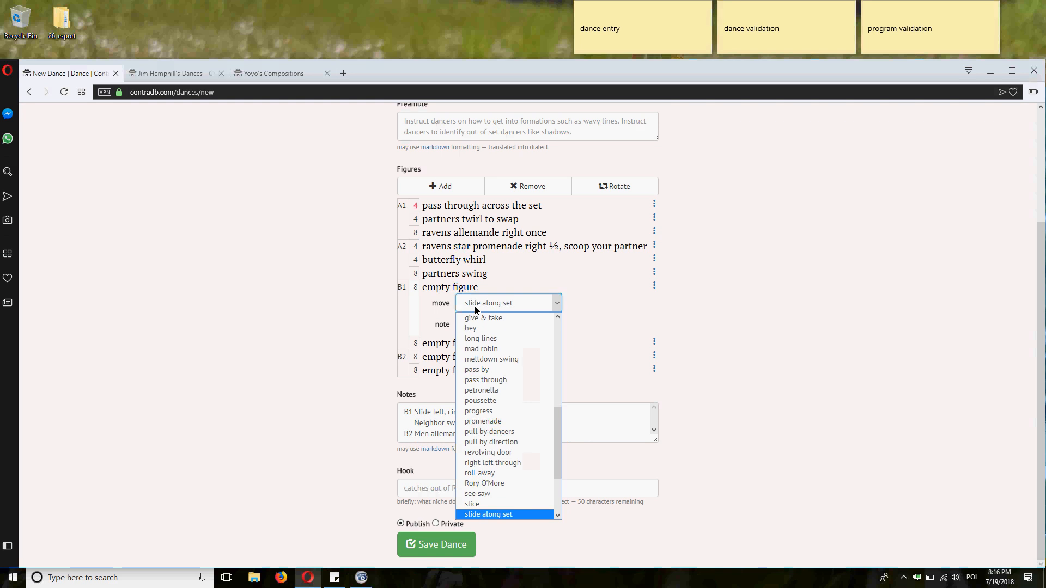
key("Return")
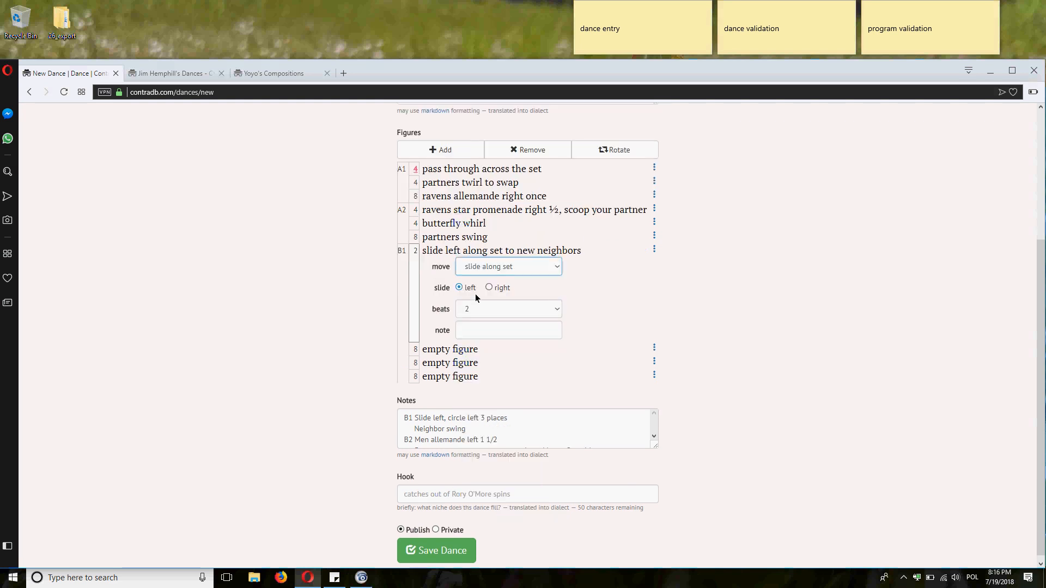
Make the second B1 figure a circle left for 3 places.
left_click(476, 352)
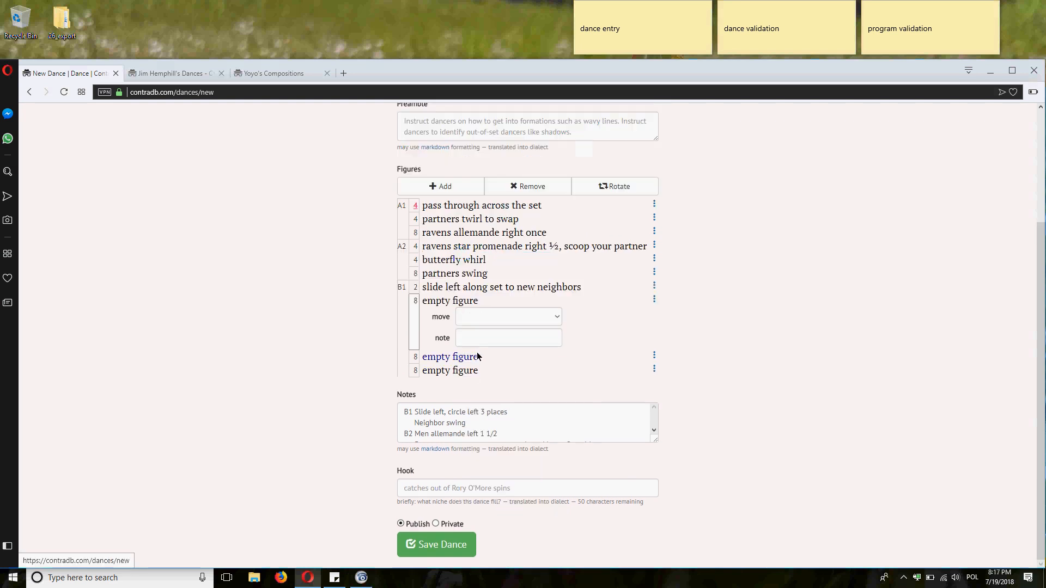
type("circle")
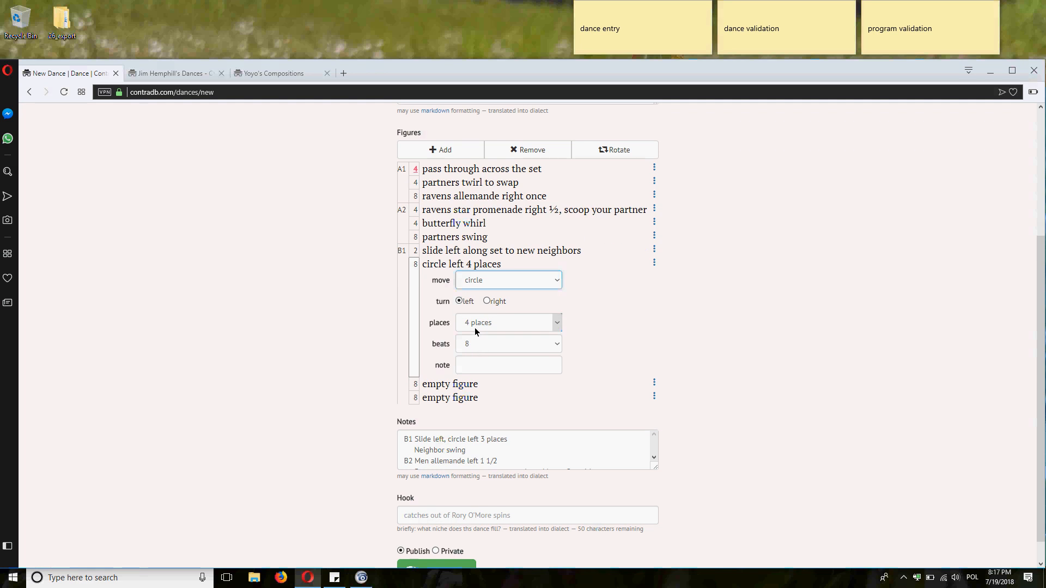
left_click(476, 327)
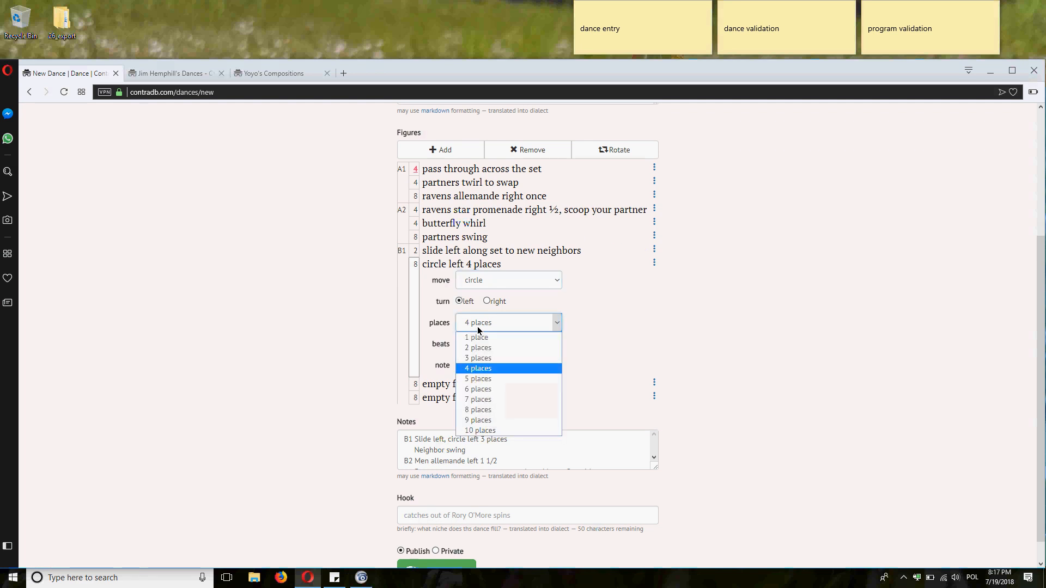
left_click(475, 358)
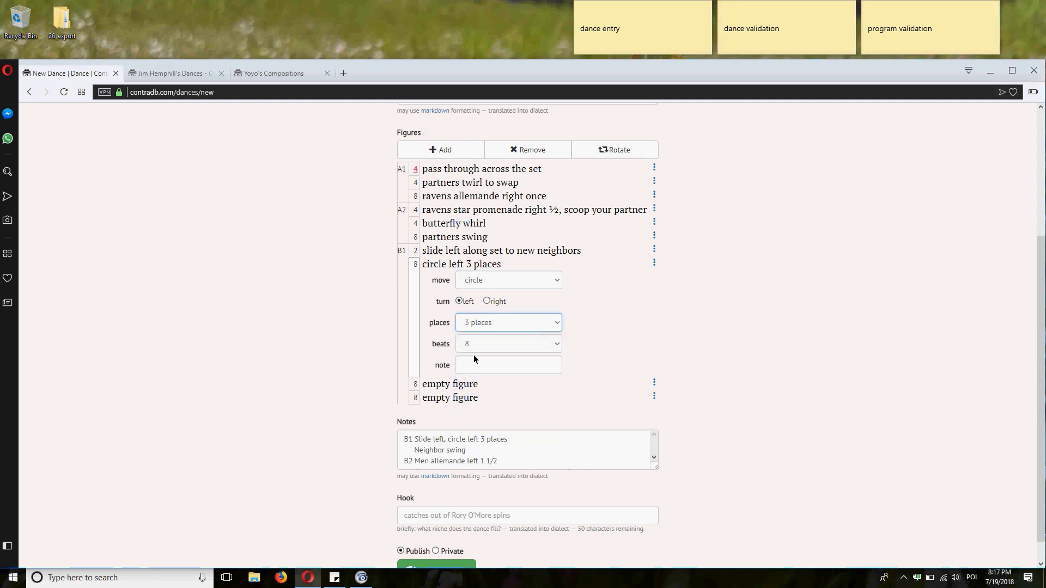
Make the empty figure after the circle a swing for neighbors.
left_click(485, 385)
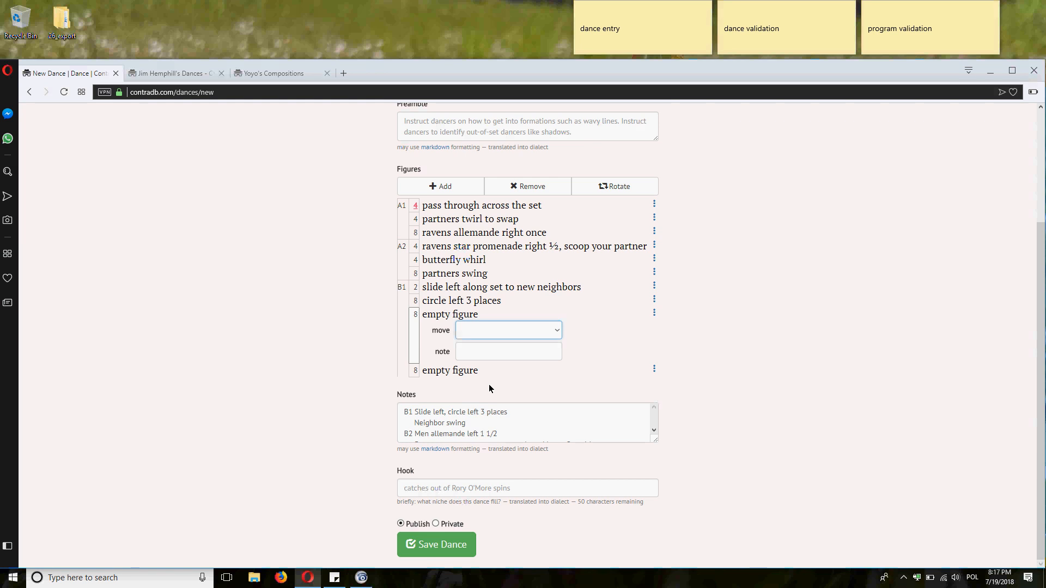
key("s")
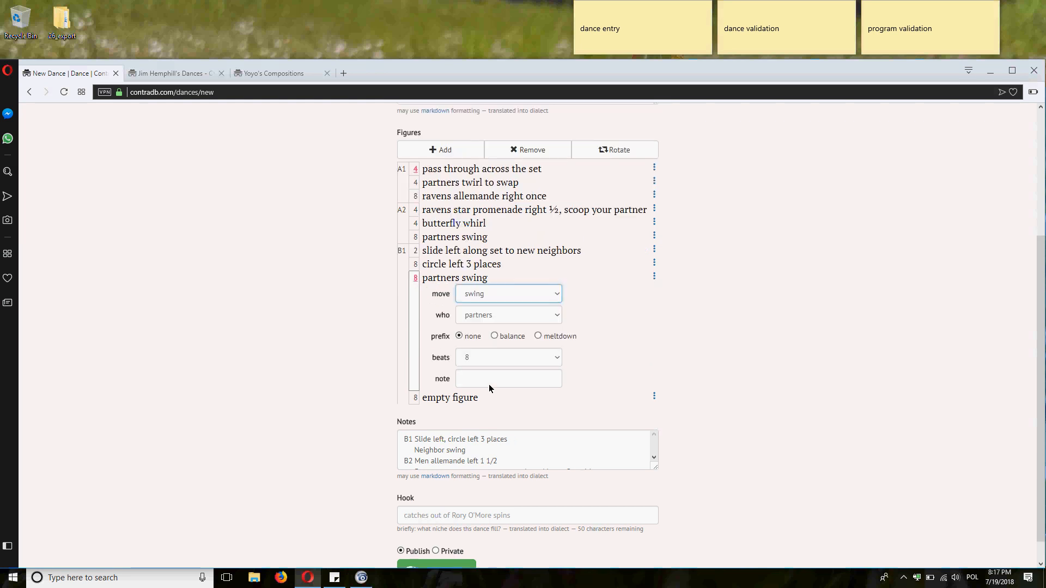
left_click(500, 316)
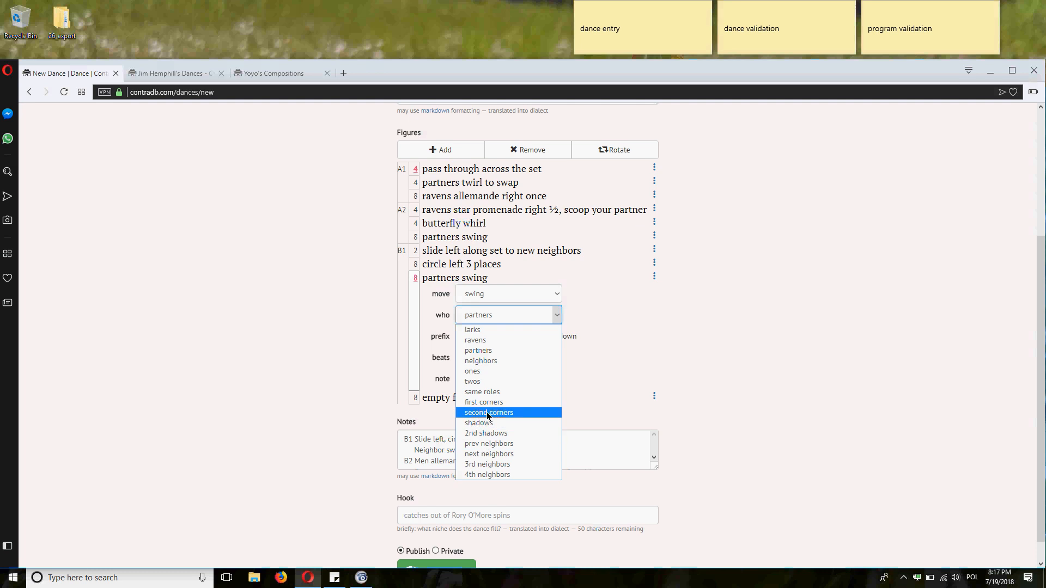
left_click(482, 361)
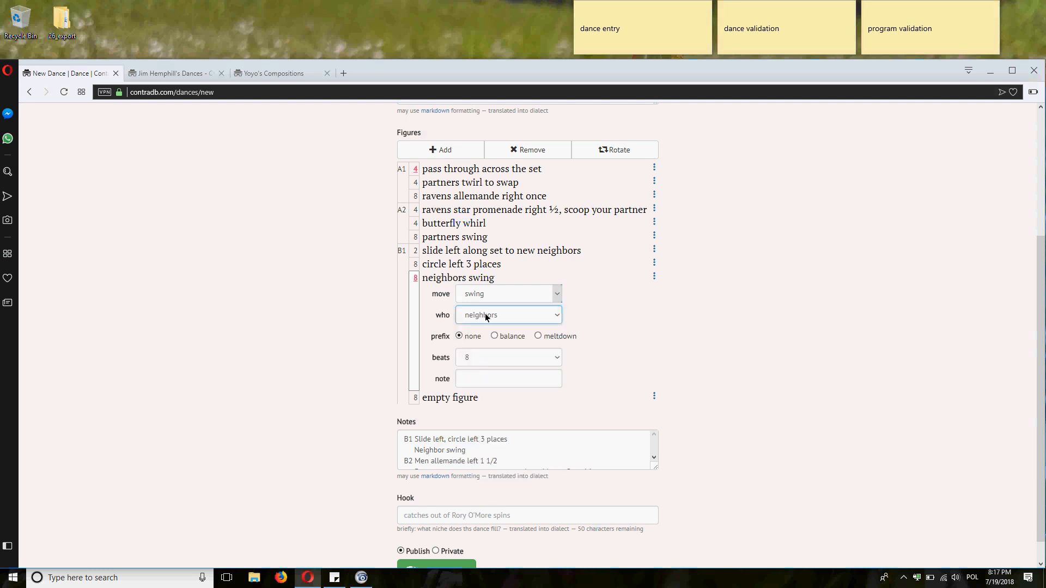
Set the circle left figure in B1 to 6 beats.
left_click(476, 265)
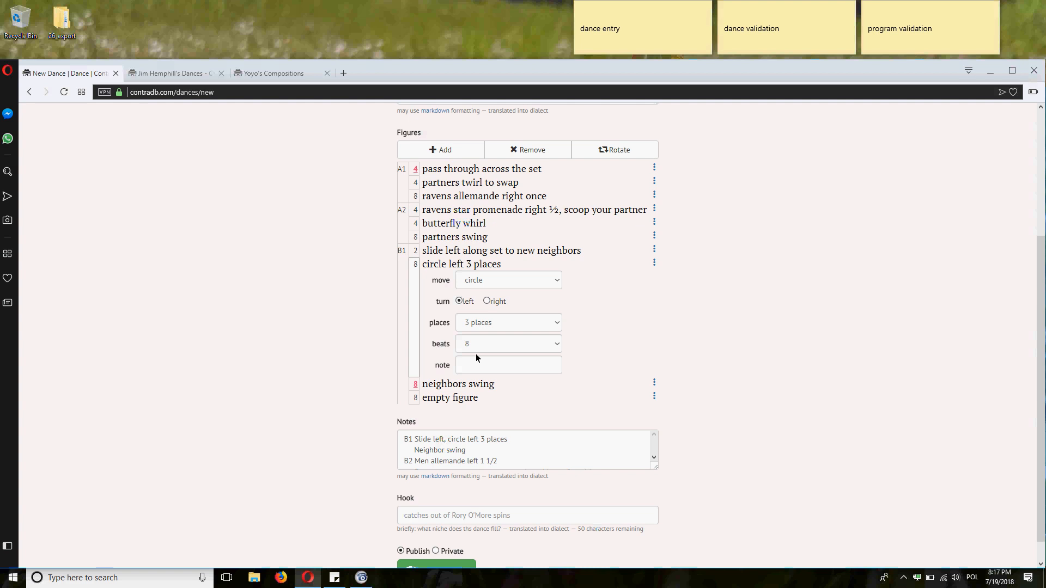
left_click(506, 343)
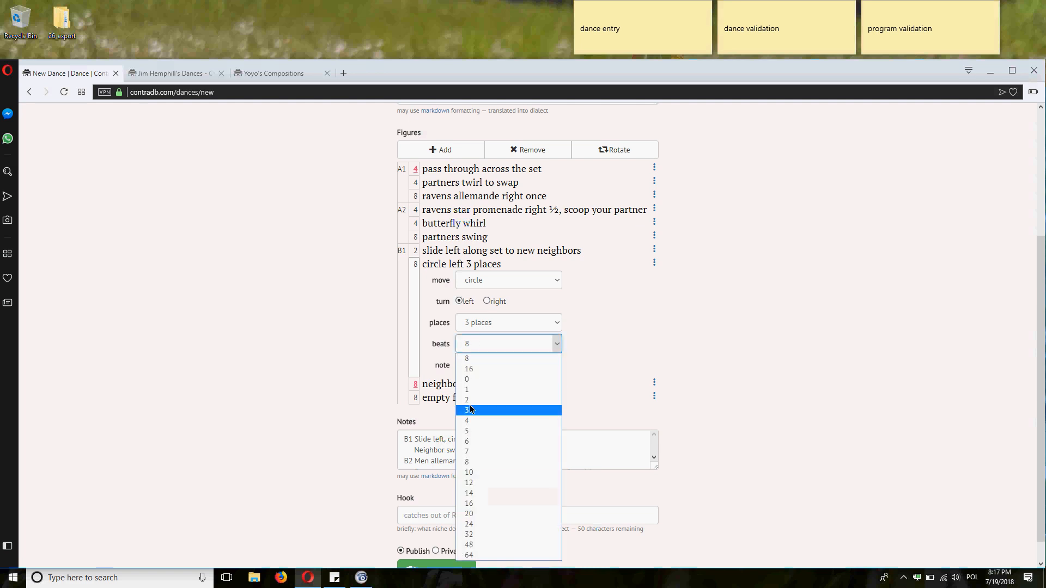
left_click(477, 442)
Delete the transcribed B1 lines from the dance's notes so they start with B2.
left_click_drag(472, 447, 358, 415)
key("ctrl+x")
key("Delete")
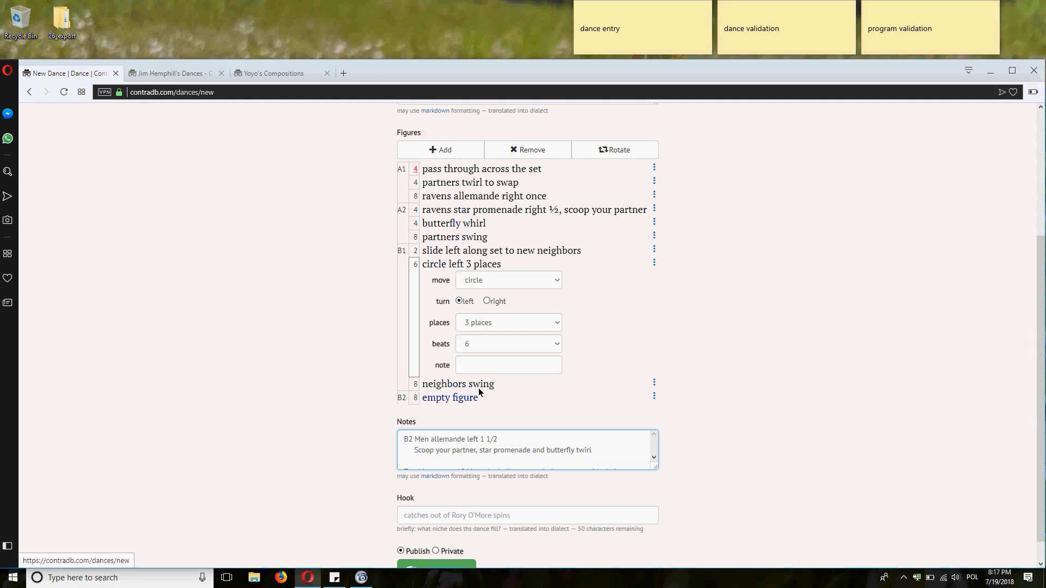
Add two empty figures after the existing empty figure in B2.
left_click(465, 401)
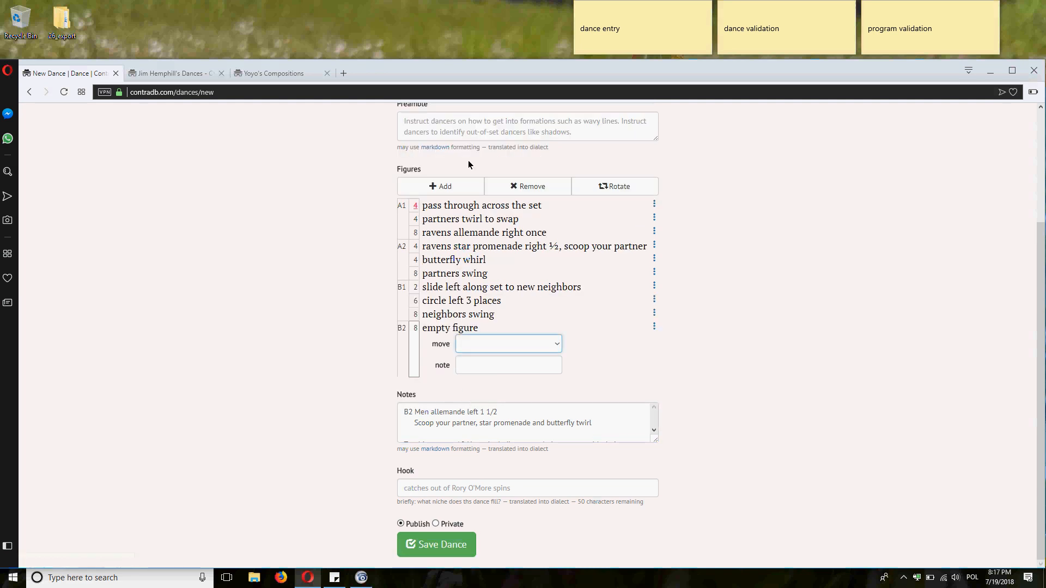
left_click(440, 180)
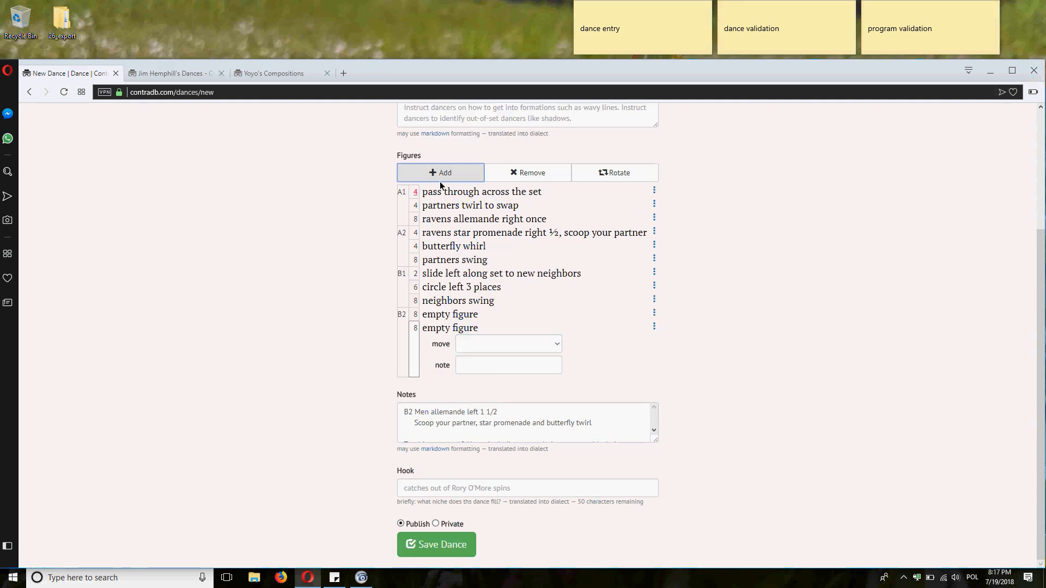
left_click(439, 172)
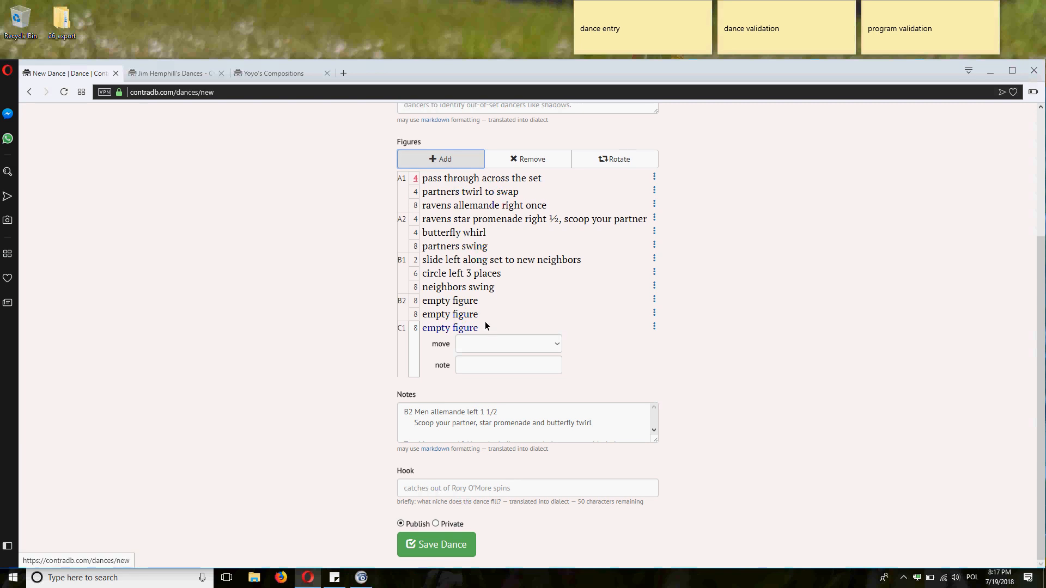
Make the first empty figure in B2 an allemande for larks with the left hand, circling 1½.
left_click(478, 302)
left_click(486, 318)
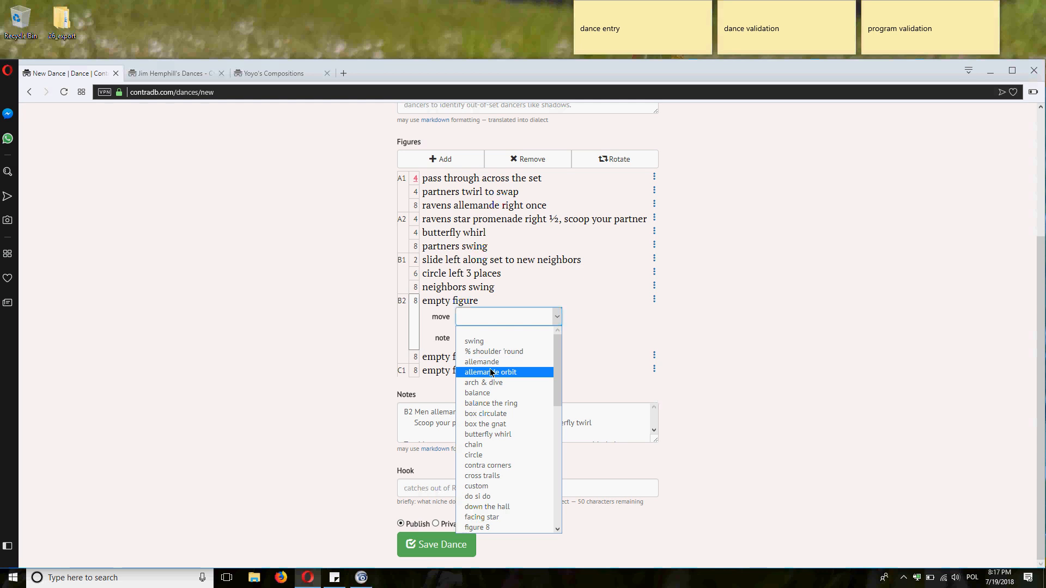
key("Down")
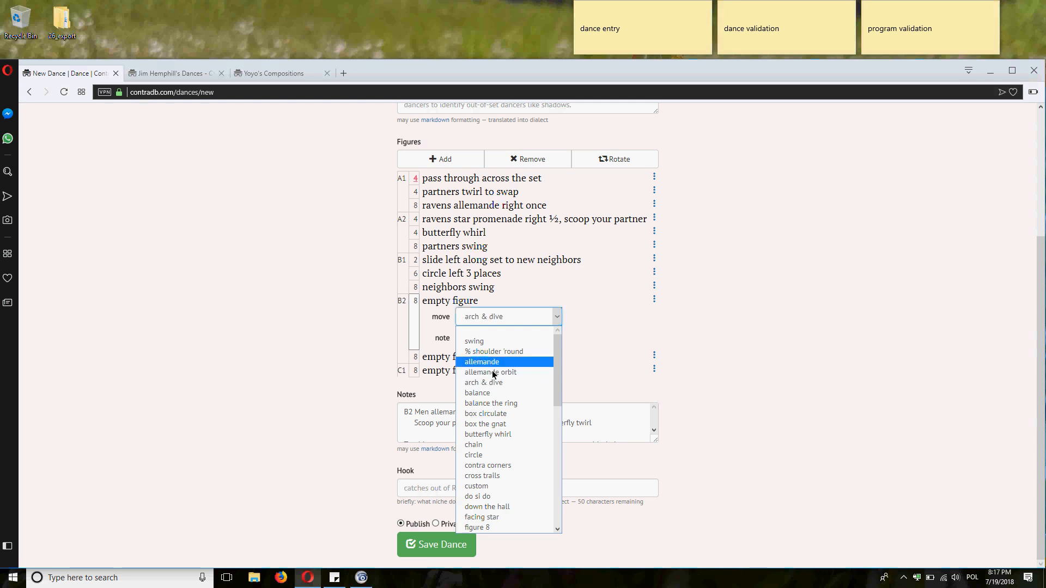
left_click(477, 361)
left_click(461, 334)
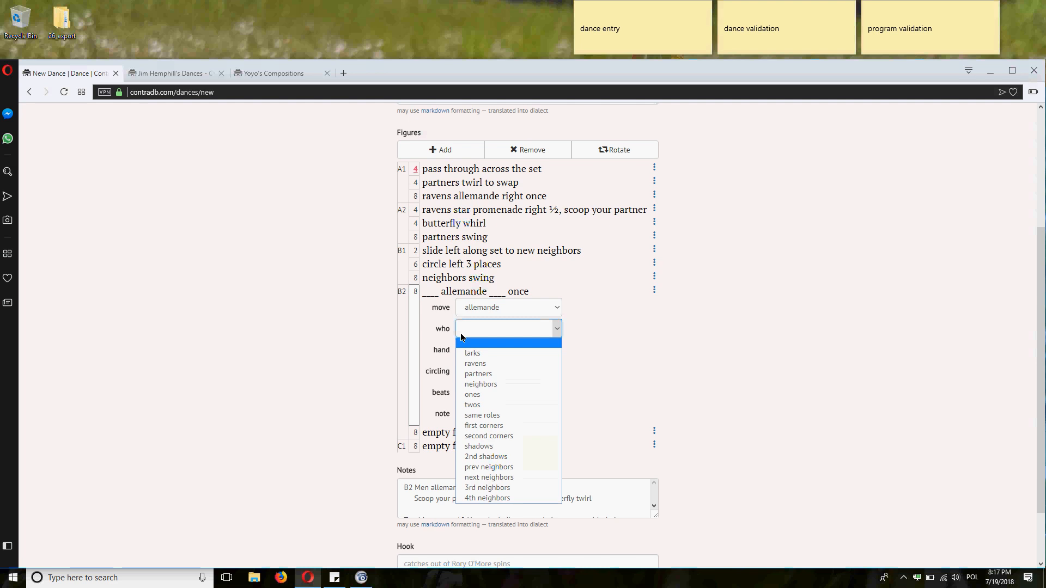
left_click(467, 354)
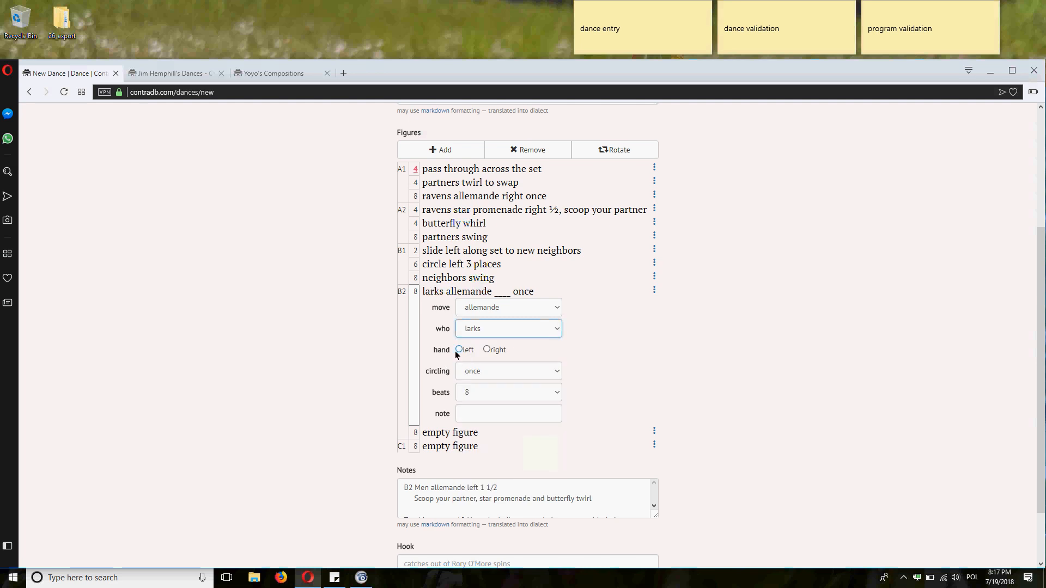
left_click(458, 350)
left_click(478, 367)
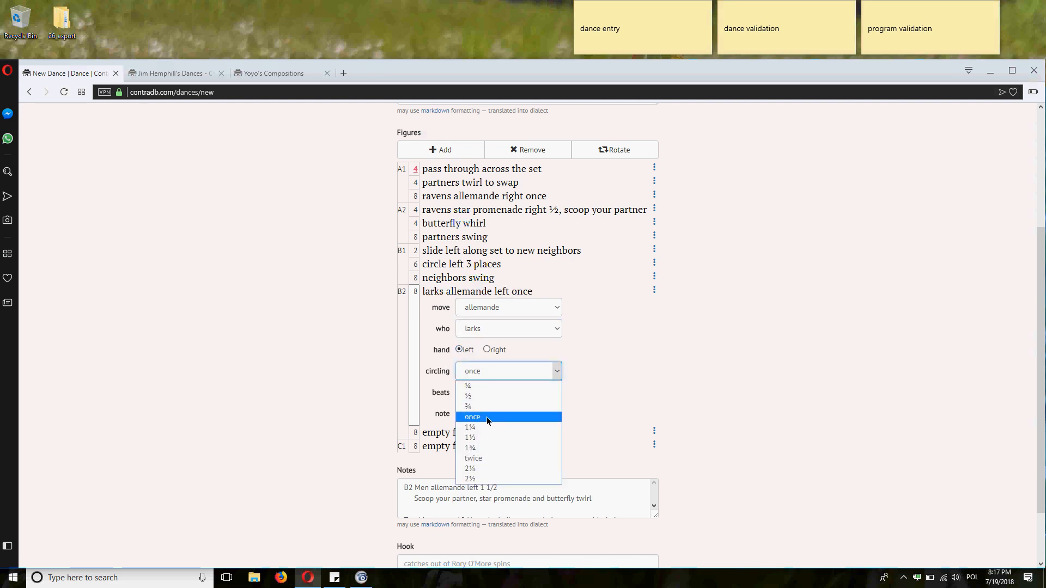
left_click(485, 434)
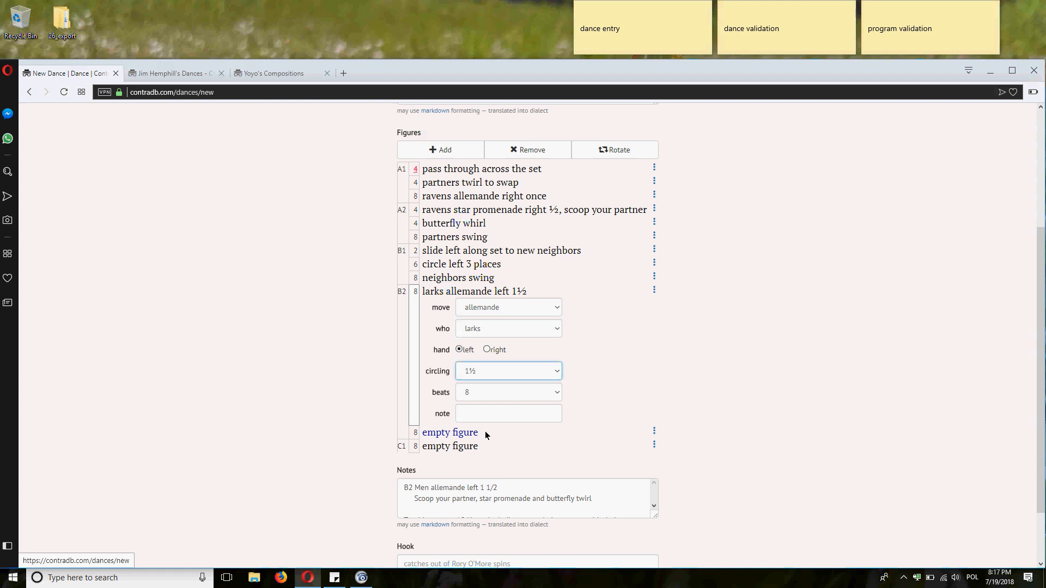
Add the note ", scoop your partner" to the larks allemande in B2.
left_click(485, 432)
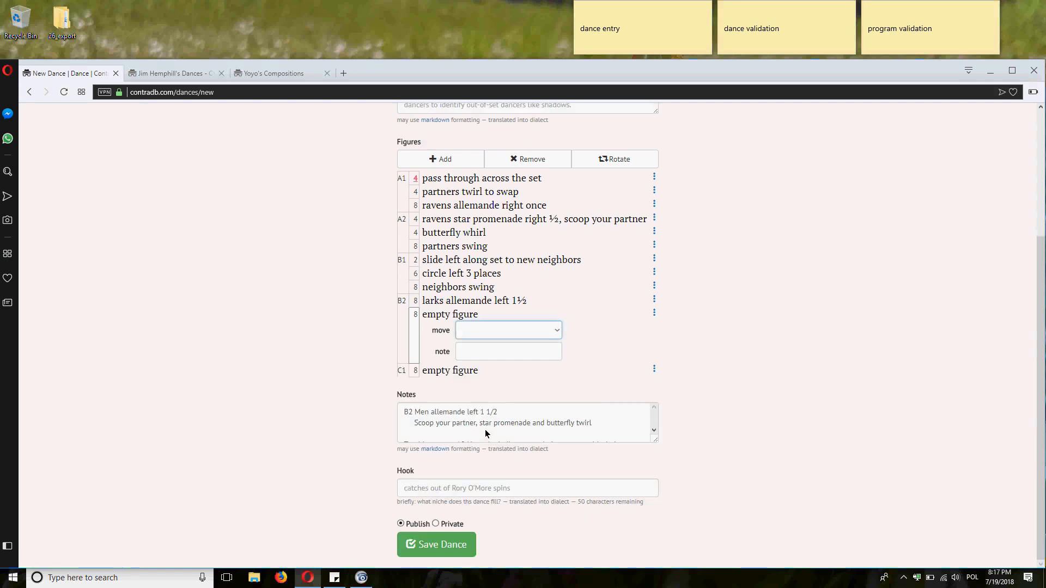
left_click(538, 302)
left_click(534, 407)
type(", scoop y")
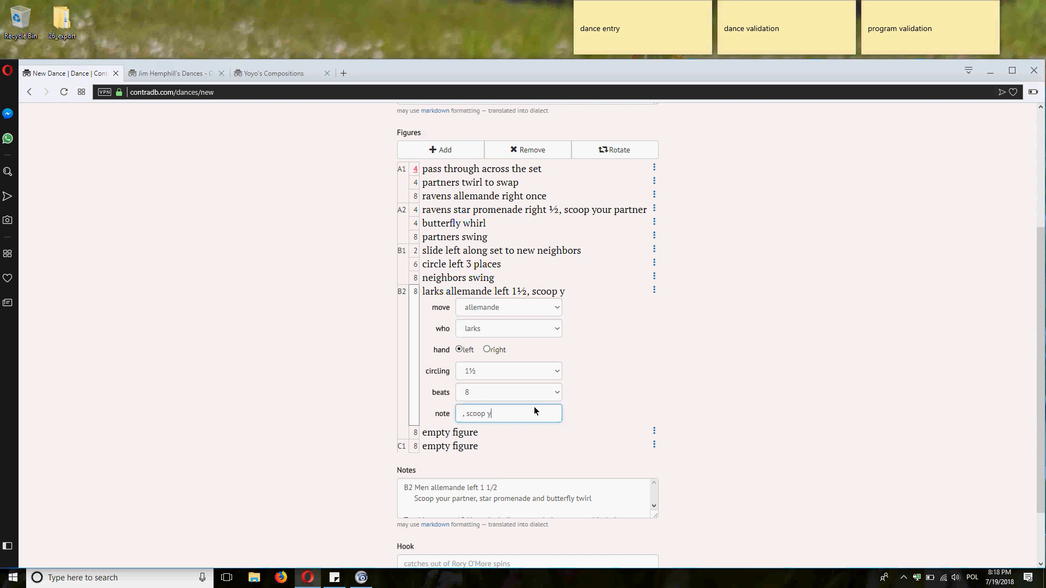
type("our partner")
Make the empty figure after the larks allemande a star promenade with the left hand.
left_click(525, 431)
type("star")
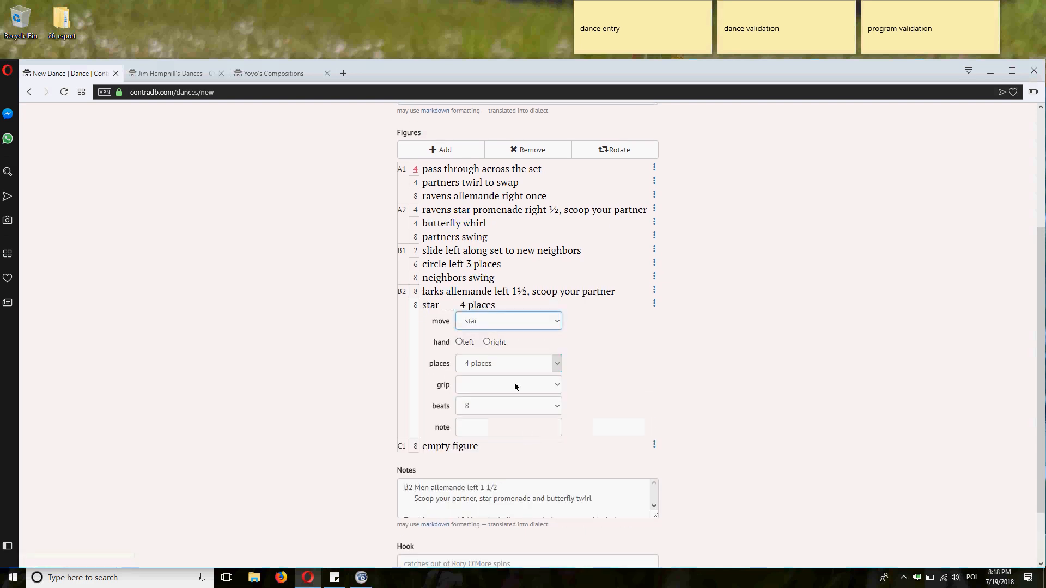
left_click(560, 326)
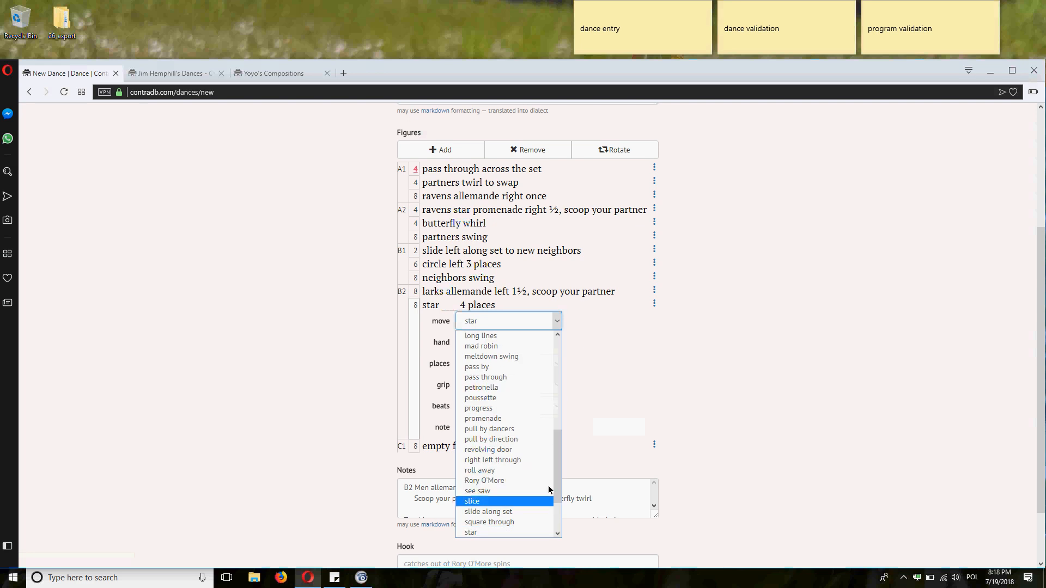
scroll(558, 537, "down", 3)
left_click(535, 522)
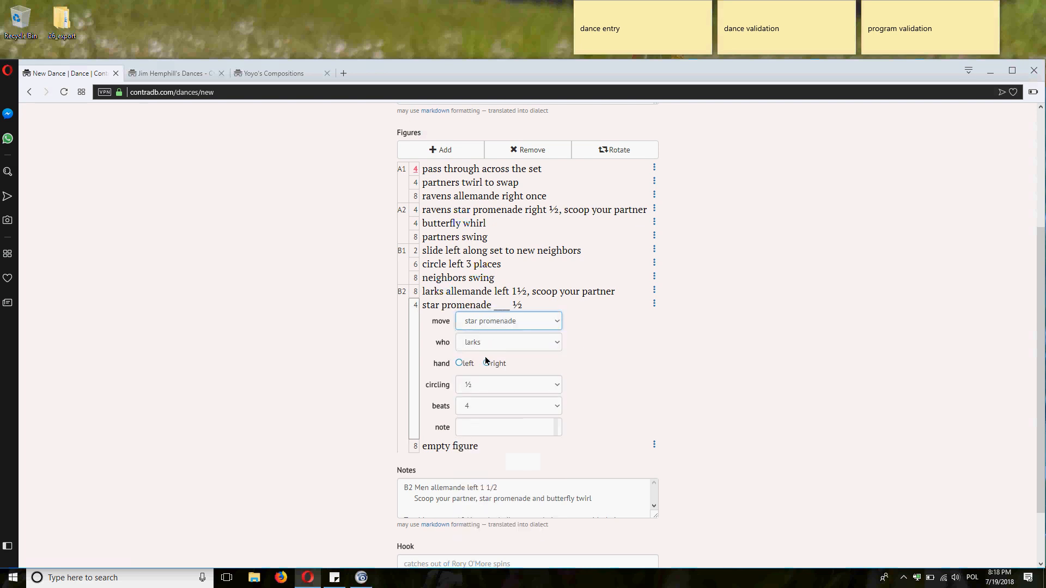
left_click(459, 363)
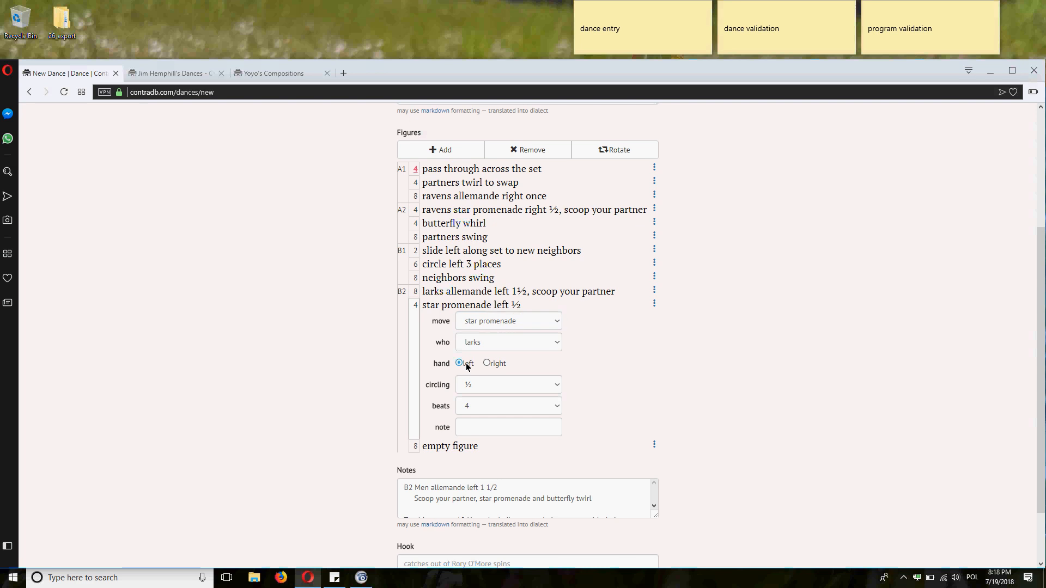
Make the last empty figure in B2 a butterfly whirl.
left_click(466, 446)
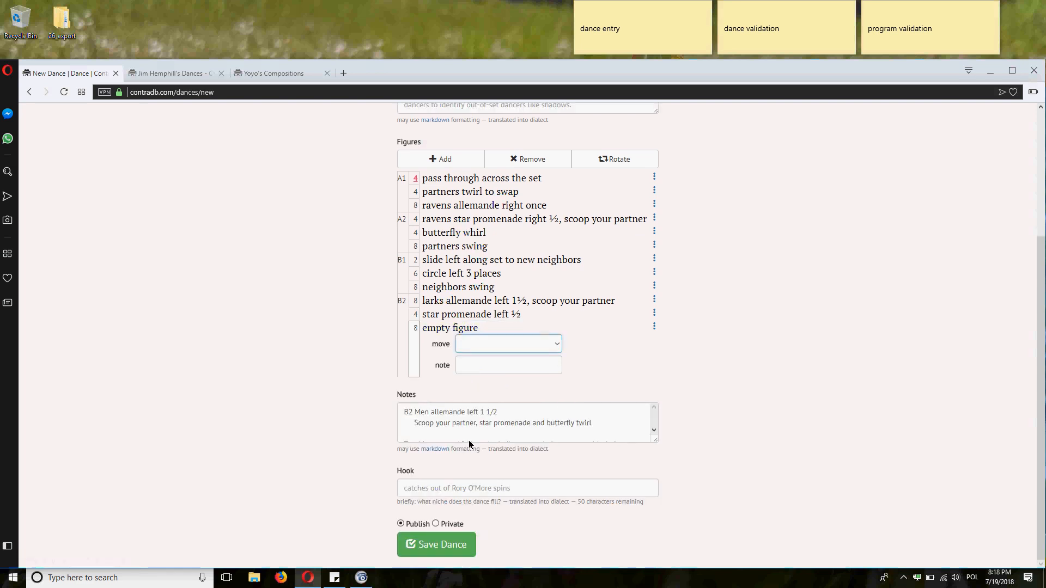
type("butterfly whirl")
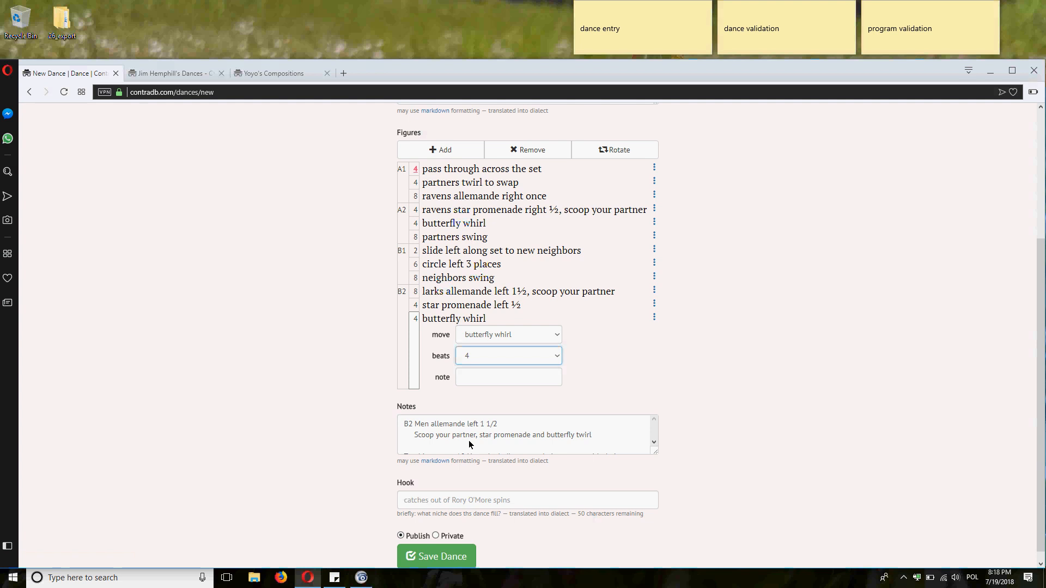
key("Tab")
Delete the transcribed B2 lines and the blank lines after them so the notes start with "Teaching notes".
left_click_drag(633, 443, 330, 393)
key("BackSpace")
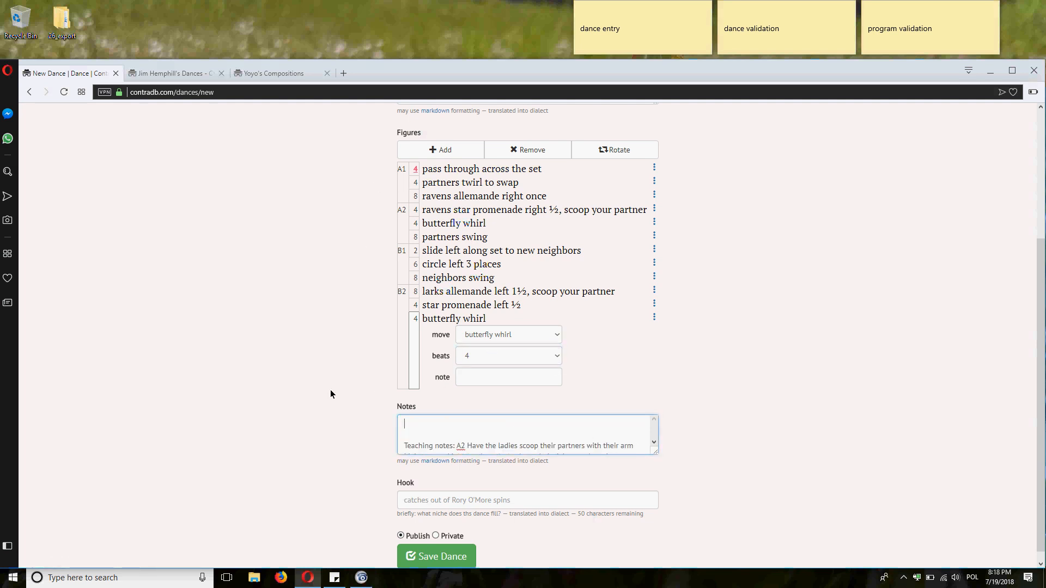
key("Delete")
key("Delete")
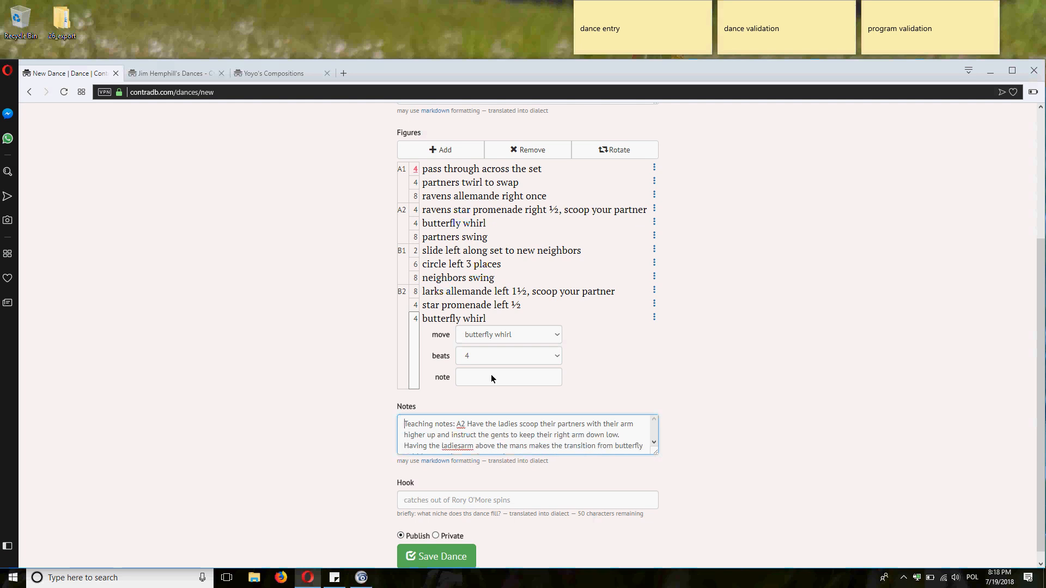
Insert the choreographer's name followed by "notes:" at the start of the dance's notes.
left_click(538, 377)
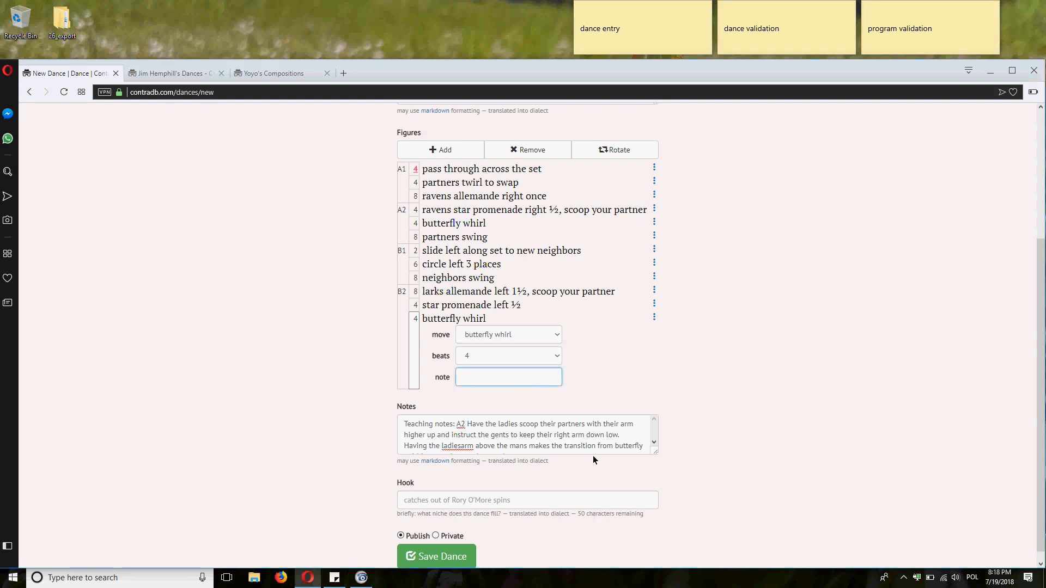
left_click(403, 425)
type("Jim H")
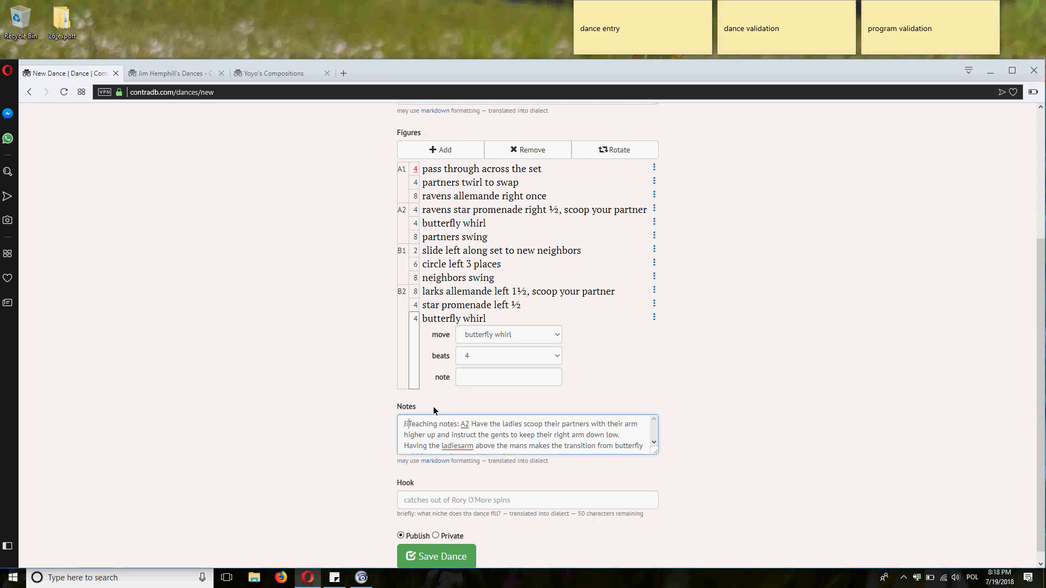
type("emphill notes:")
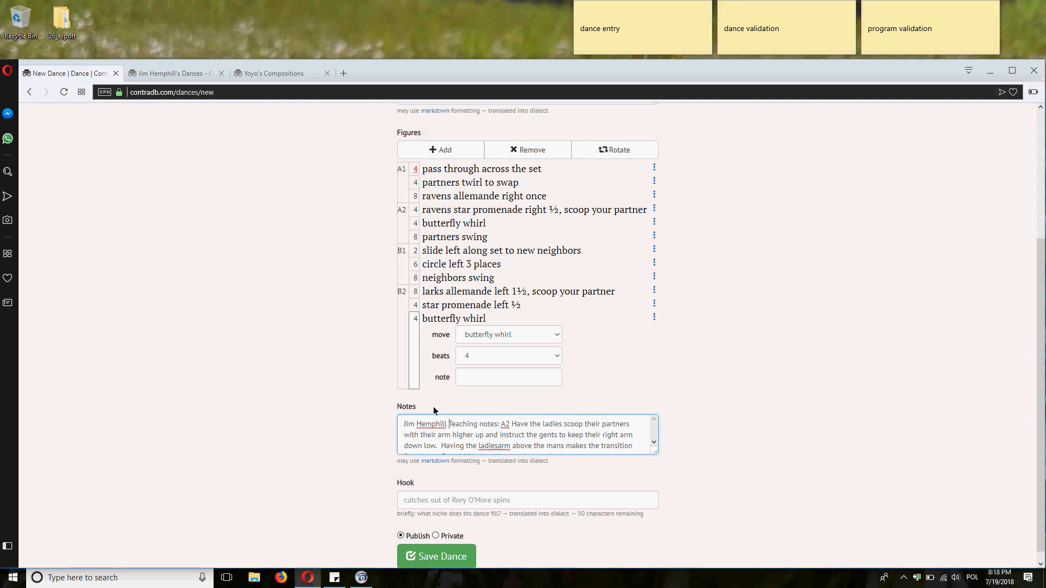
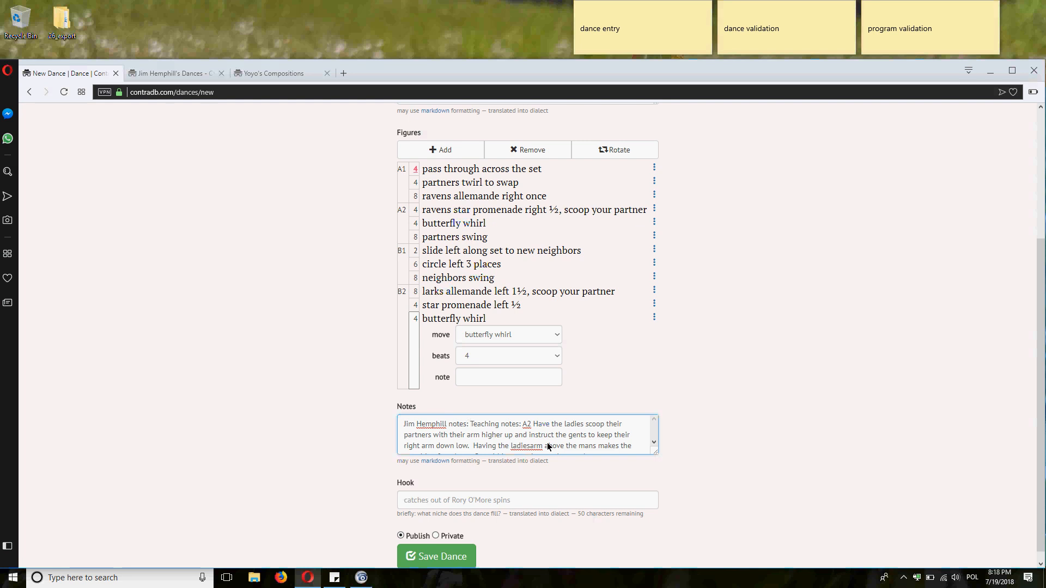
Correct "ladiesarm" to "ladies arm" in the dance's notes.
left_click(654, 443)
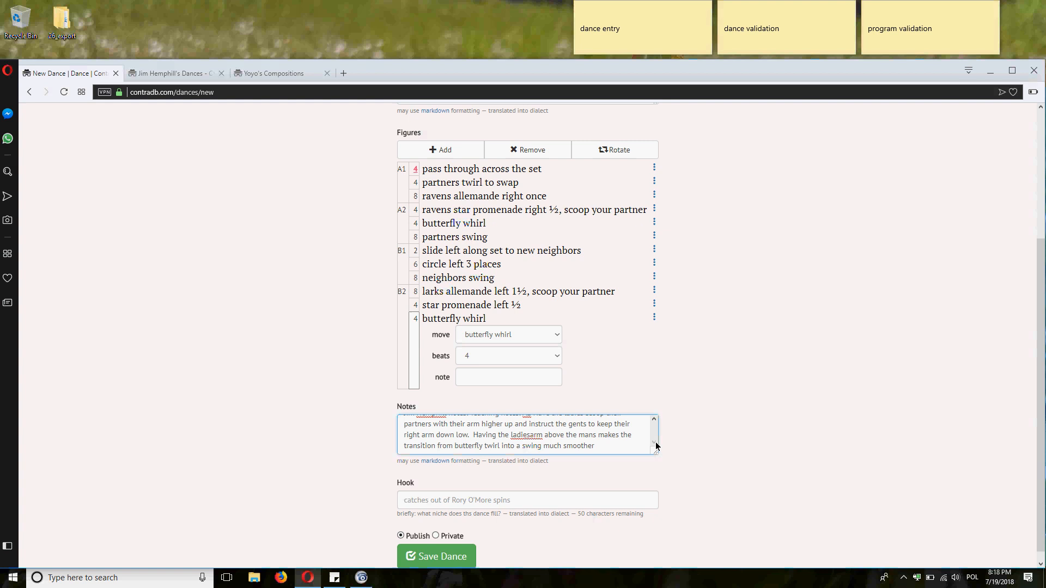
left_click(528, 439)
left_click(654, 419)
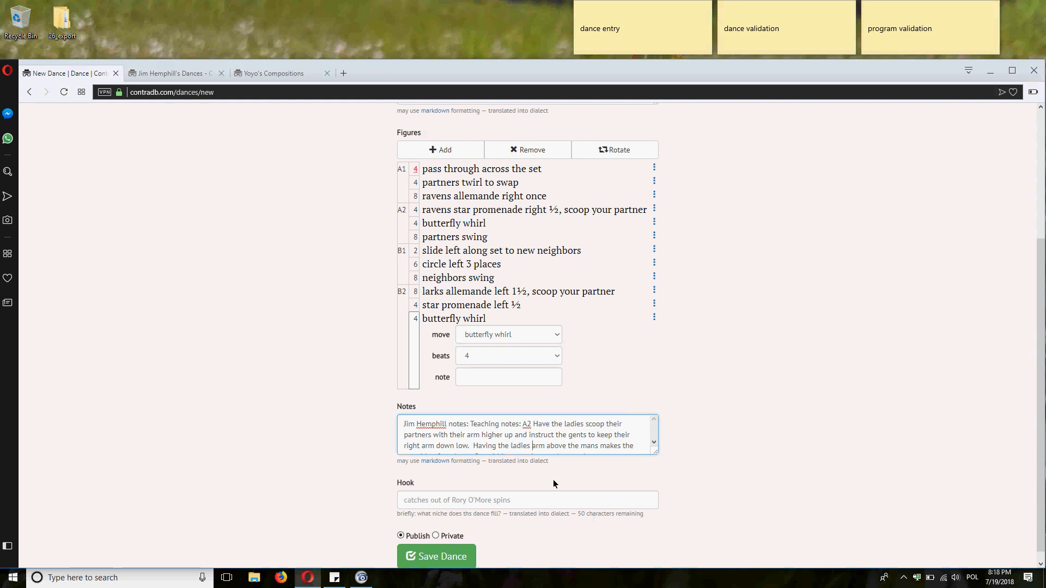
Set the dance's hook to "both roles butterfly whirl".
left_click(467, 498)
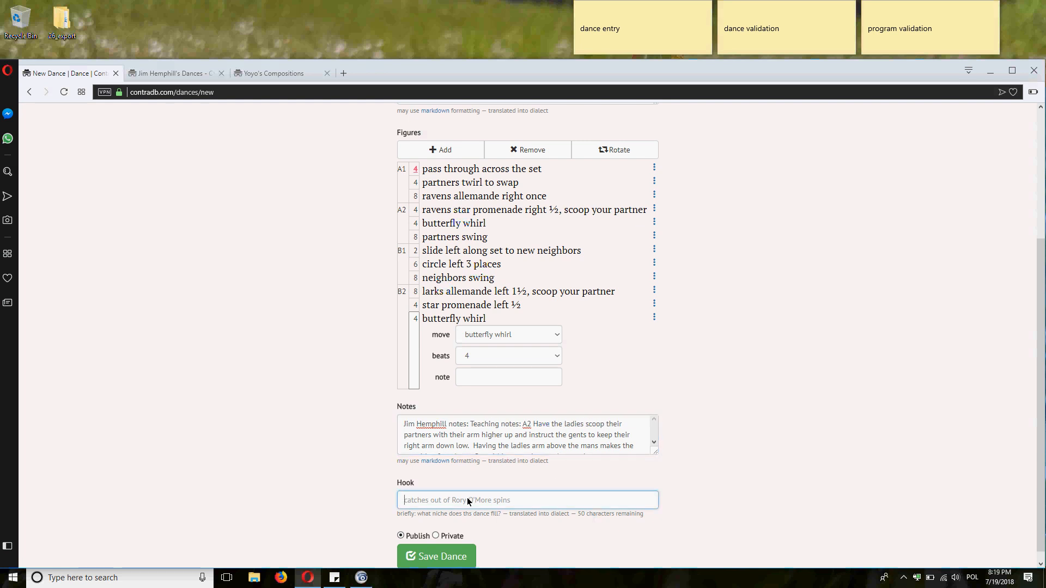
type("both roles ")
type("butterfly w")
type("hilr")
key("BackSpace")
key("BackSpace")
type("rl")
Add the note "California twirl" to the butterfly whirl that ends B2.
left_click(470, 383)
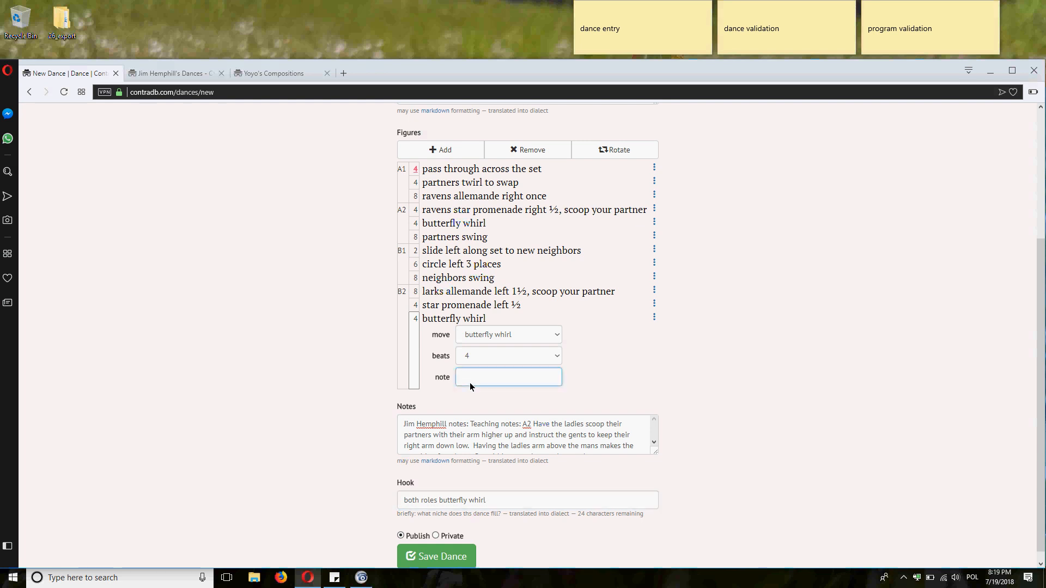
type("California twirl")
left_click(327, 305)
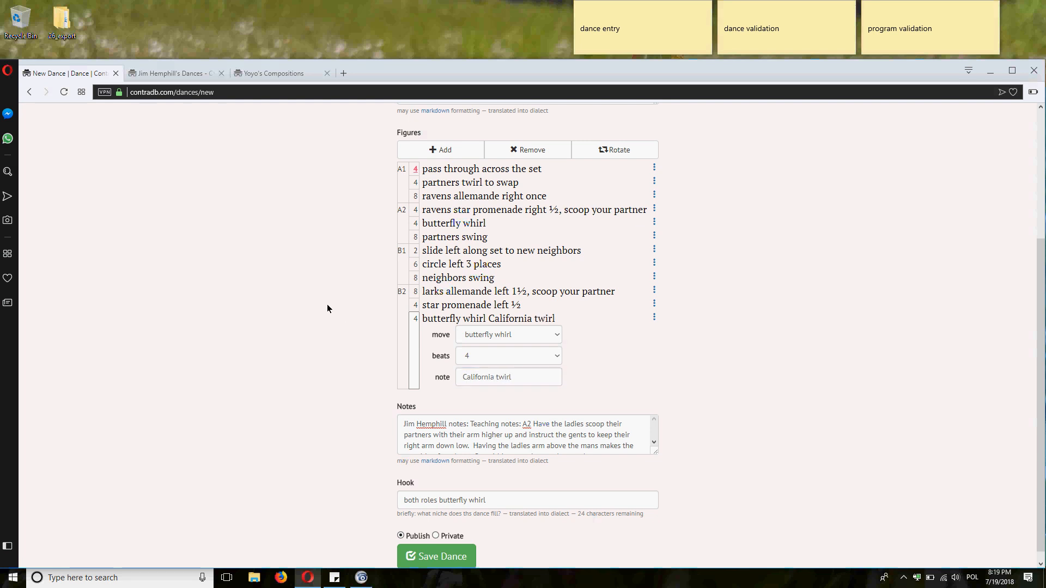
Save the dance and switch its page from Clean to Validate view.
scroll(359, 381, "down", 1)
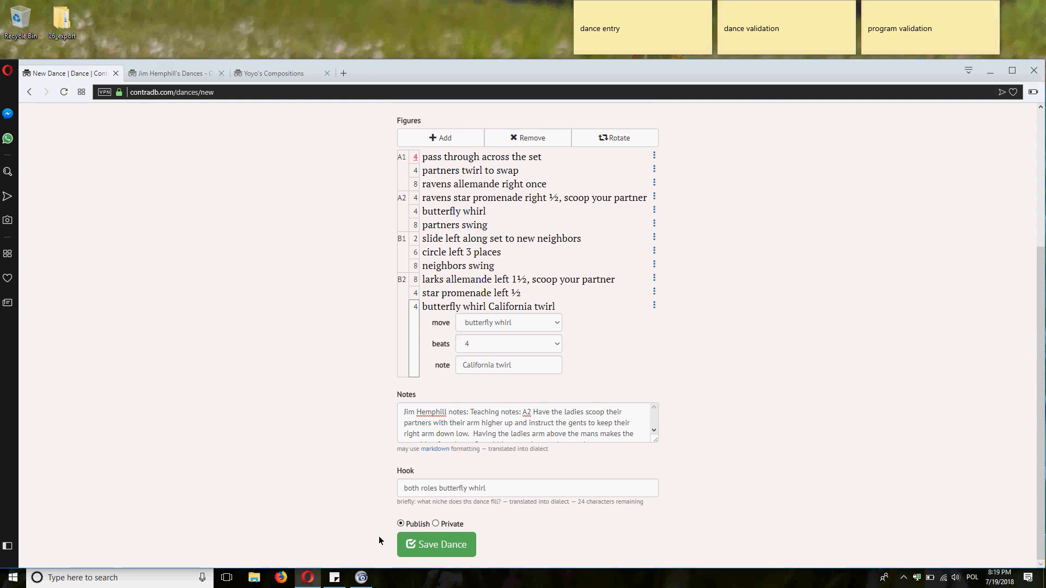
left_click(436, 537)
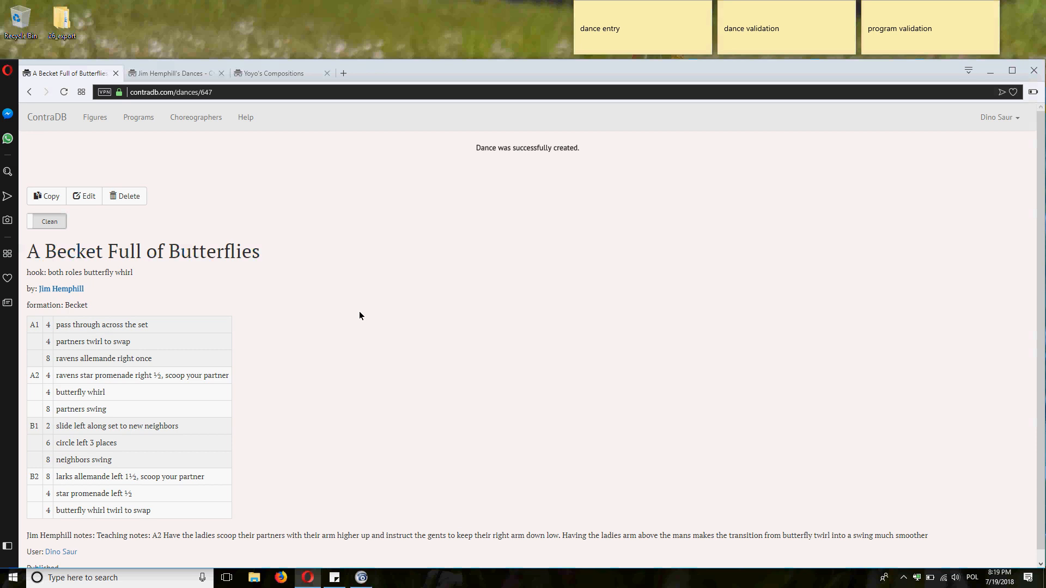
scroll(302, 357, "down", 1)
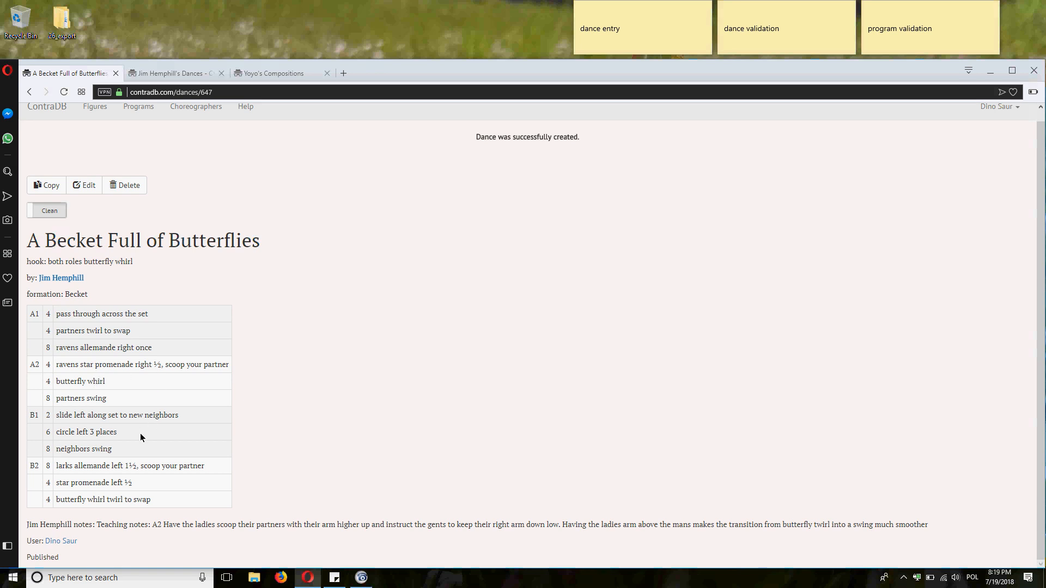
left_click(49, 212)
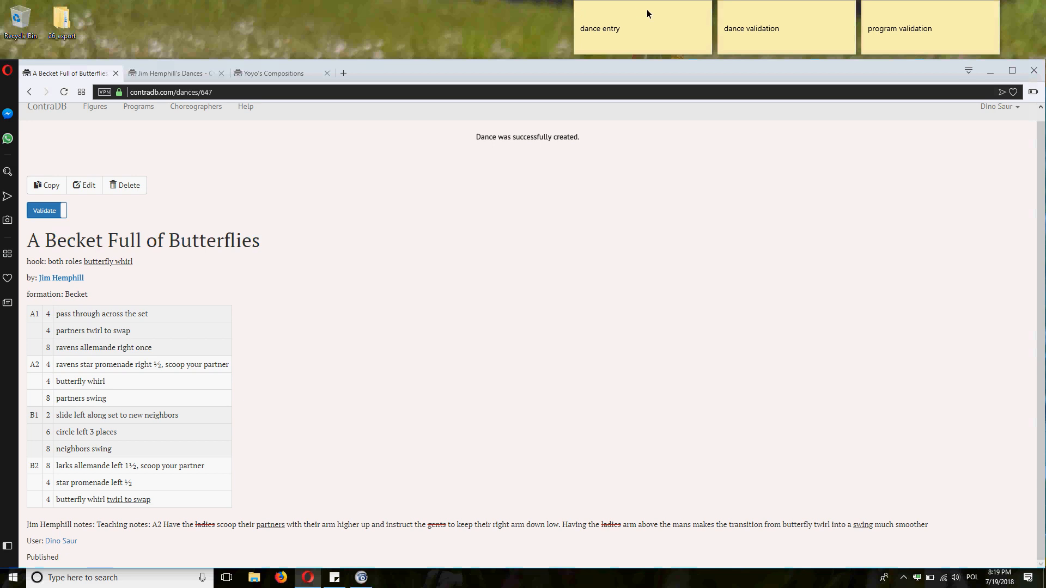
Delete the "dance entry" sticky note from the desktop and confirm its removal.
left_click(705, 11)
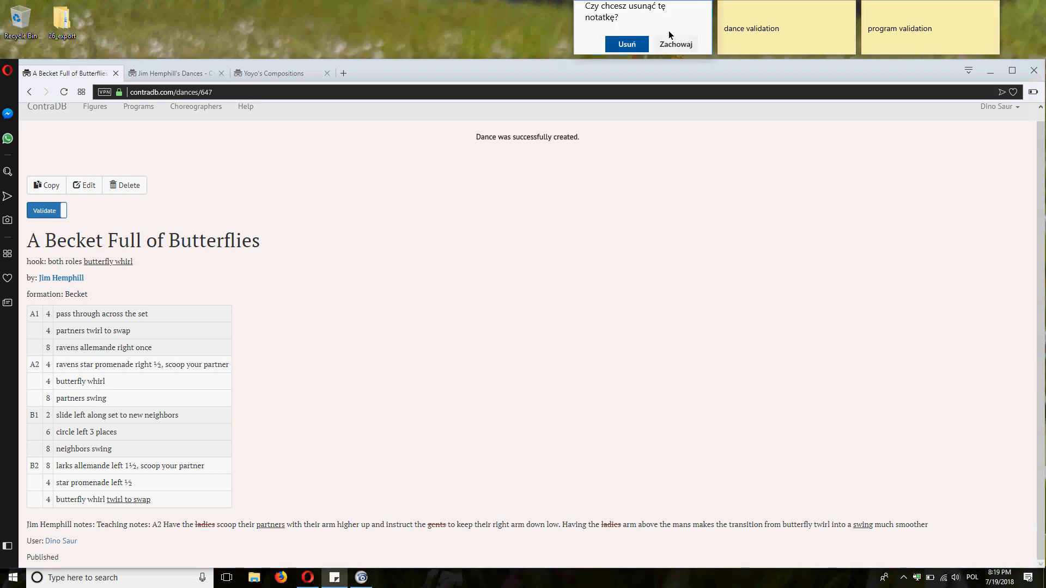
left_click(636, 45)
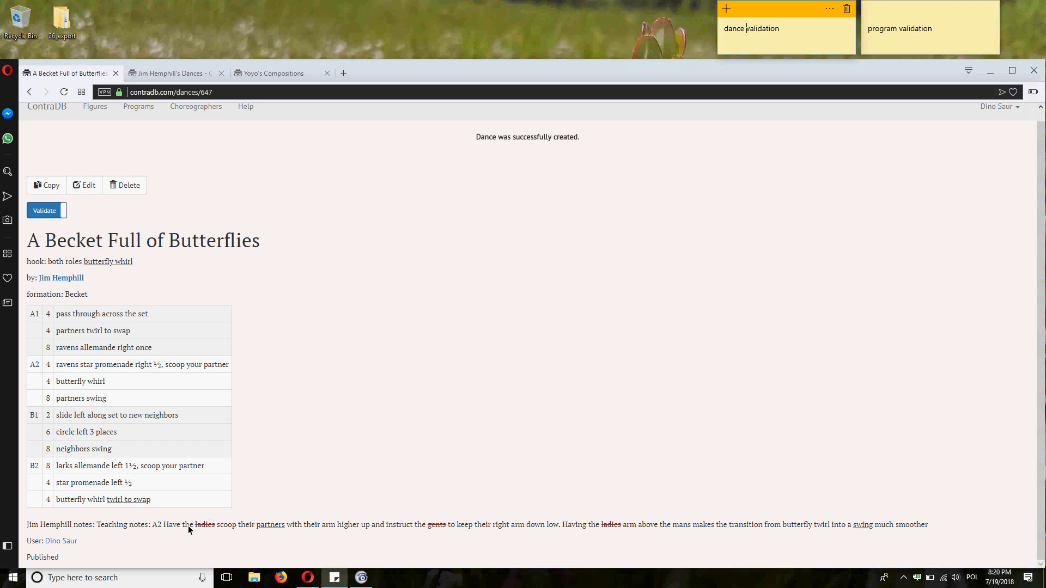
Examine how validation marks terms such as "ladies", "partners" and "gents" in the dance's notes.
left_click_drag(194, 524, 217, 525)
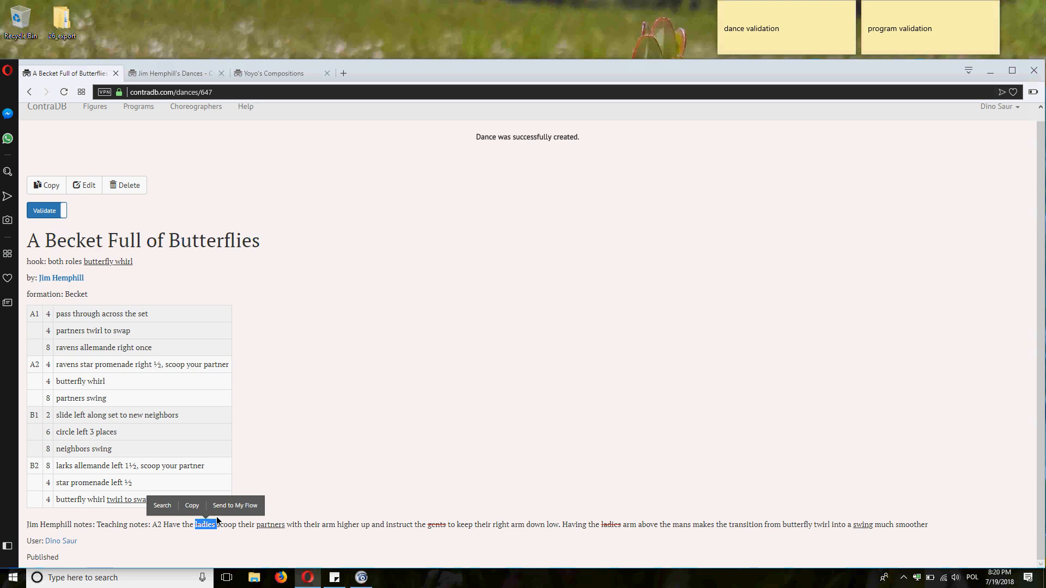
left_click(213, 533)
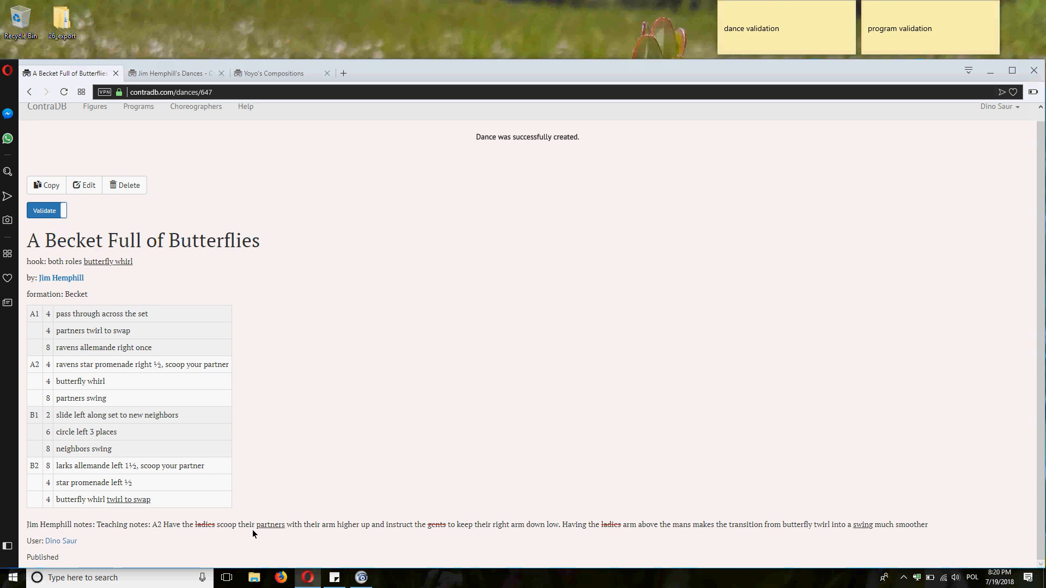
left_click_drag(259, 525, 285, 528)
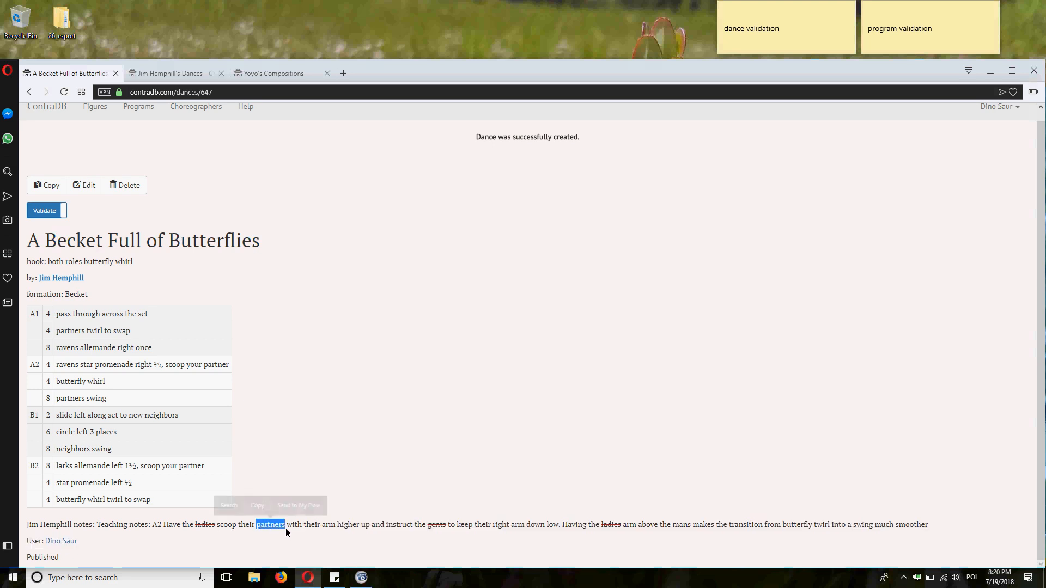
left_click(430, 529)
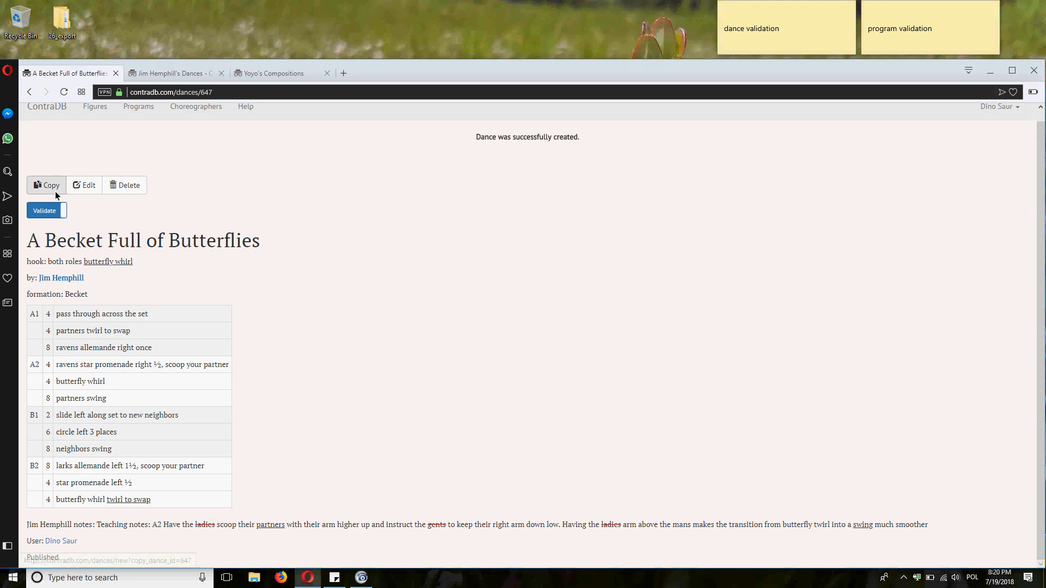
Open the dance for editing and, in its notes, replace the first "ladies" with "ravens" and "gents" with "larks".
left_click(85, 188)
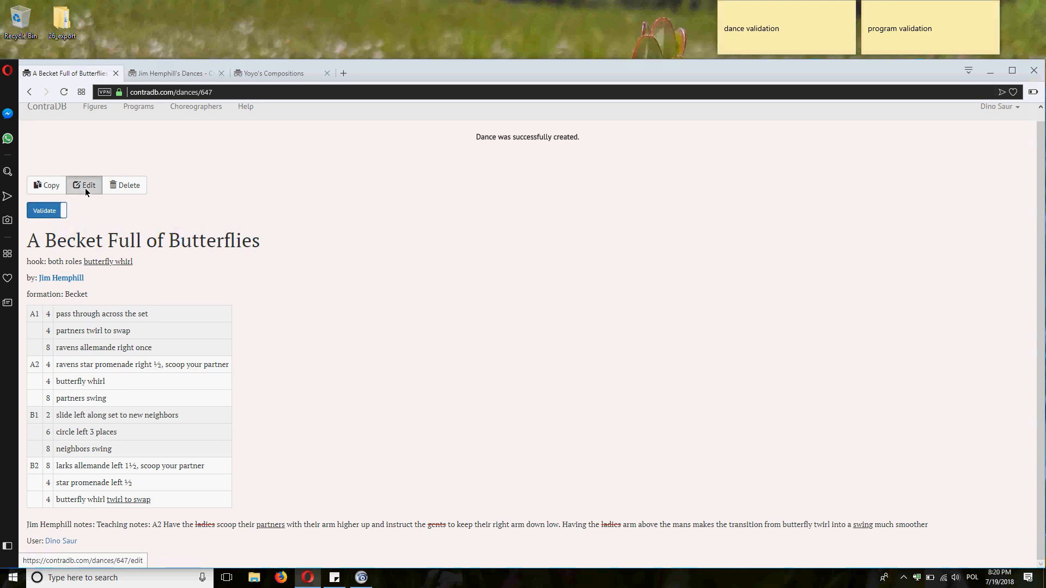
scroll(207, 327, "down", 3)
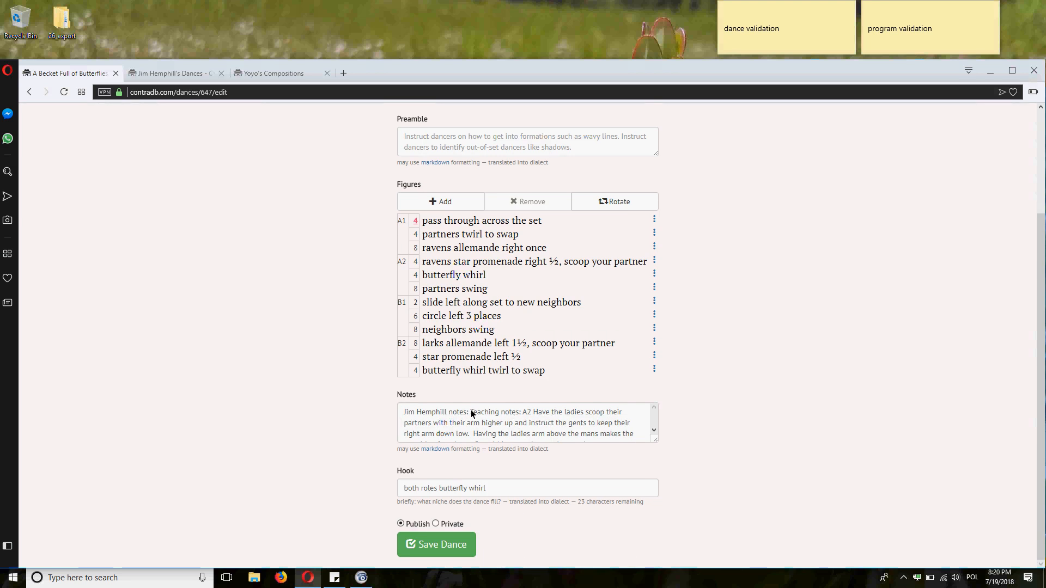
left_click_drag(564, 413, 584, 419)
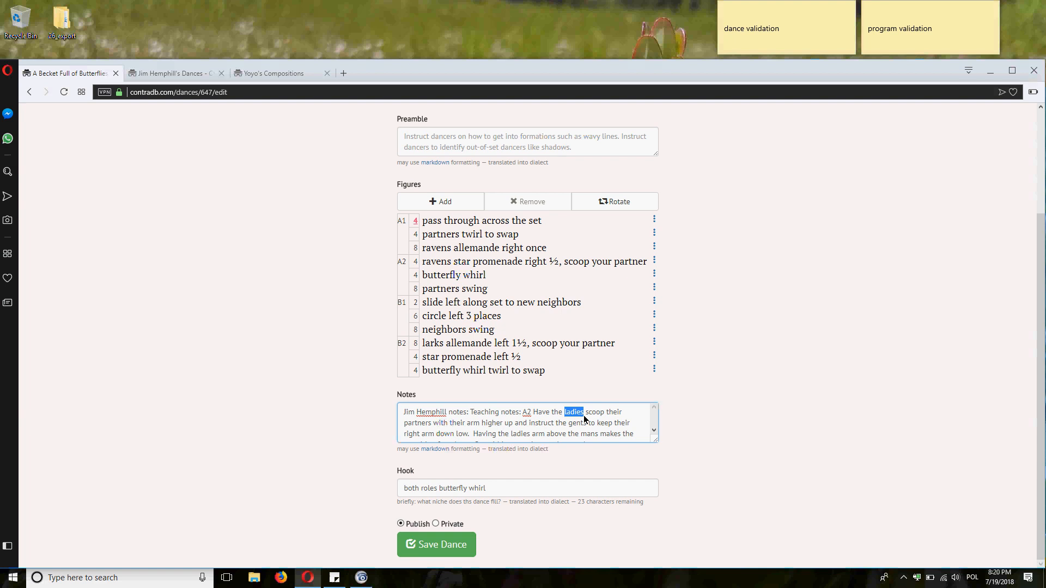
type("ravens")
left_click_drag(589, 425, 573, 428)
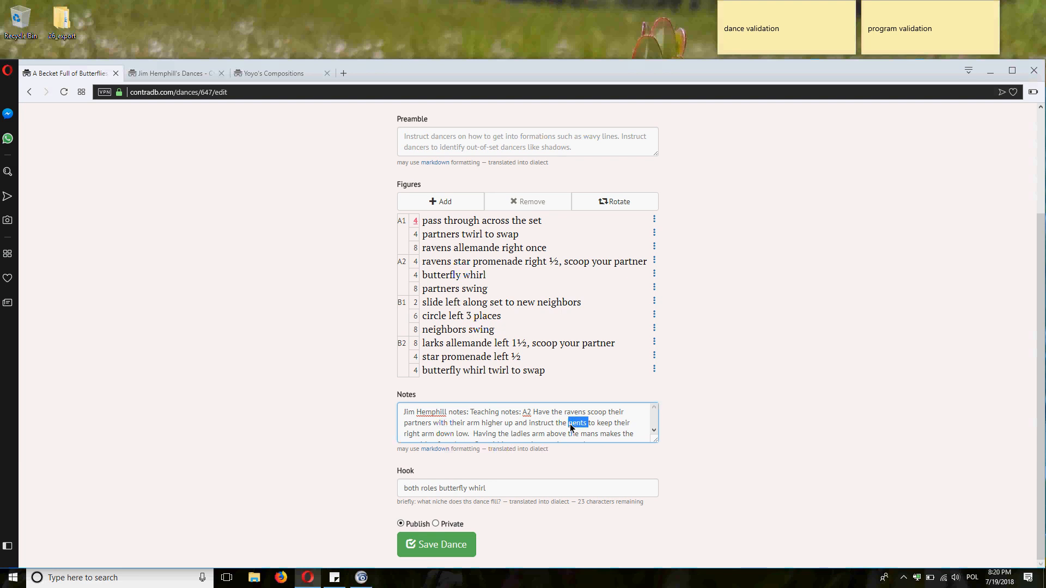
type("larks")
In the last sentence of the notes, replace "ladies" with "raven's" and "mans" with "lark's", and save the dance.
left_click(654, 431)
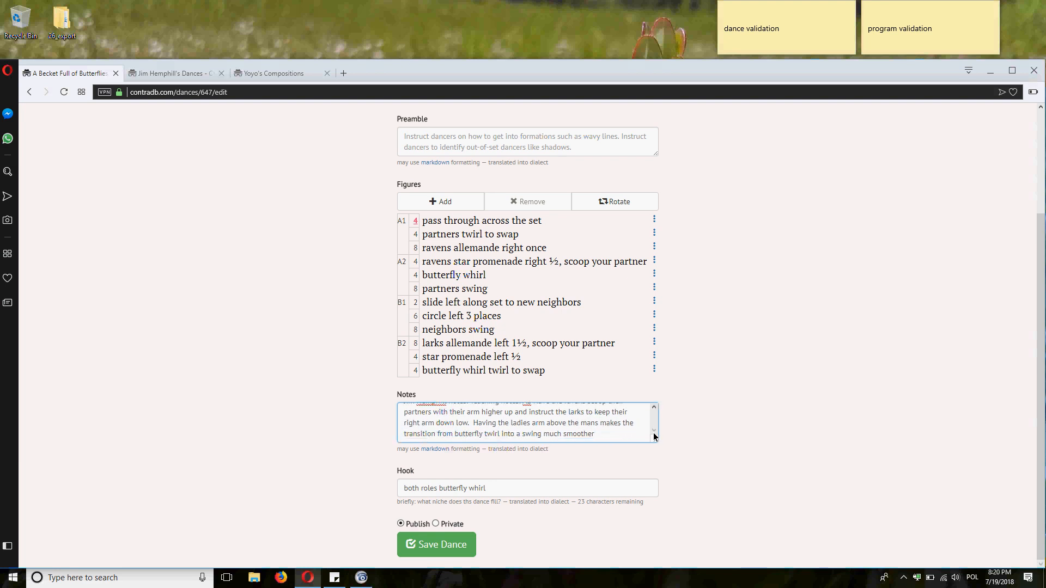
double_click(526, 425)
key("BackSpace")
type("raven's")
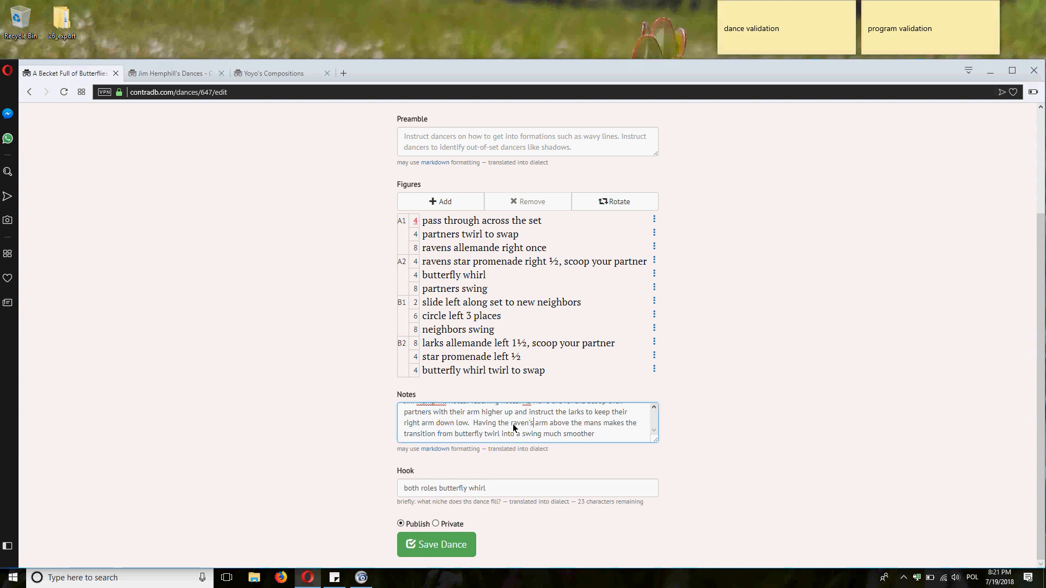
double_click(591, 423)
type("lark's")
left_click(732, 421)
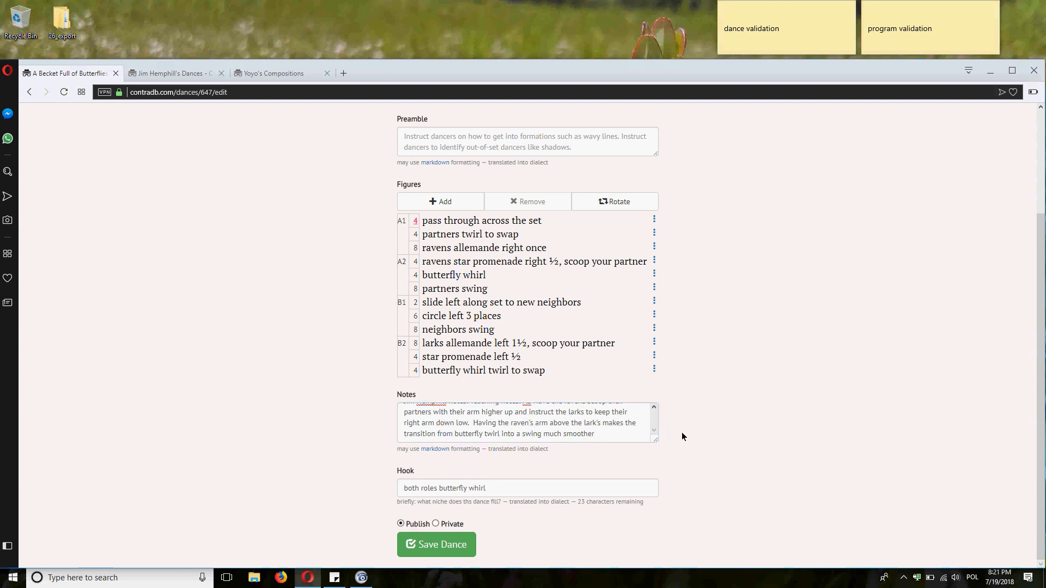
left_click(450, 537)
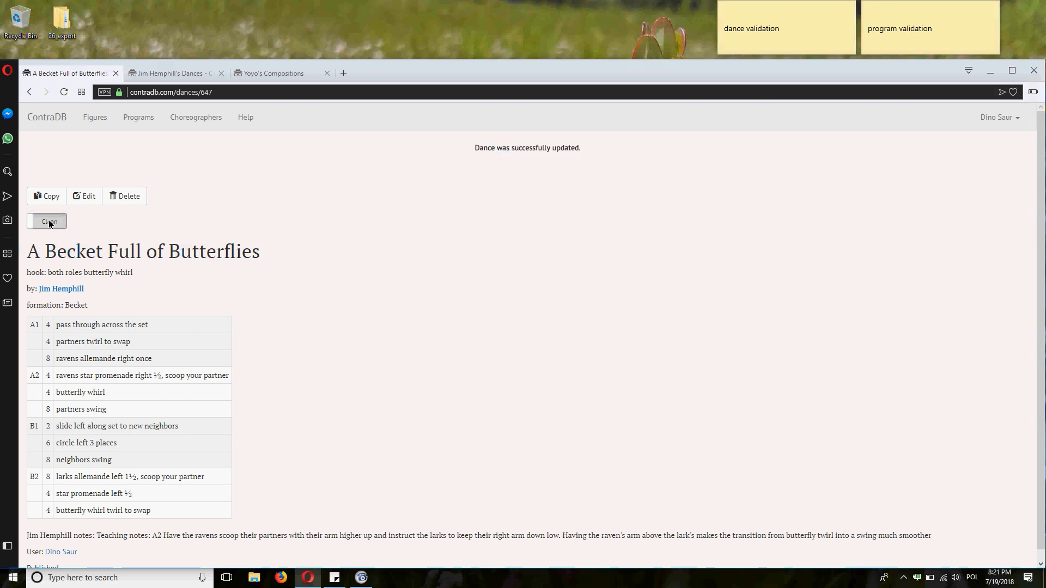
Edit the dance again, extend the note of the B2 butterfly whirl to "twirl to swap, ladles", and save.
left_click(94, 196)
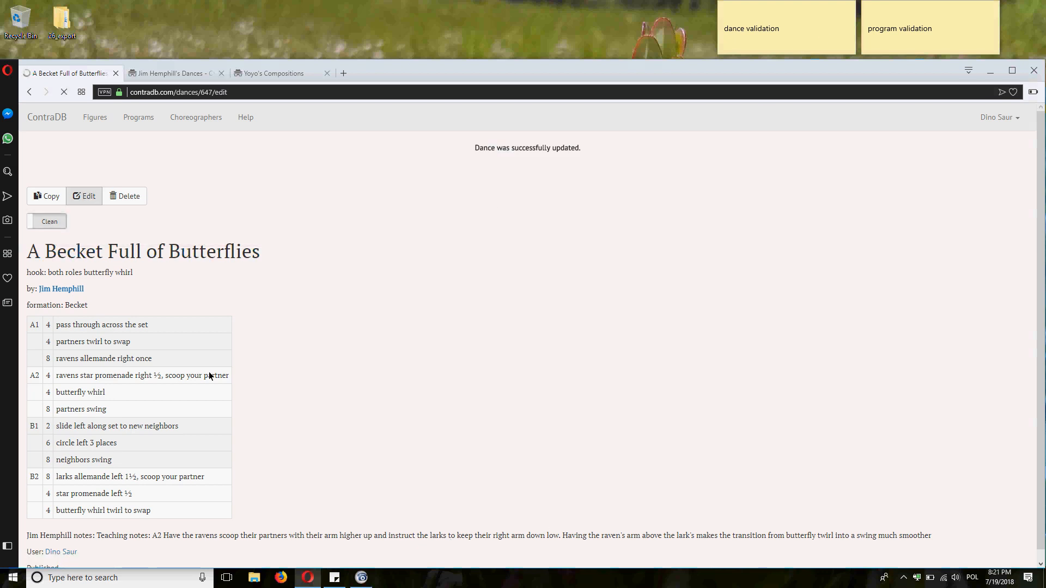
left_click(518, 511)
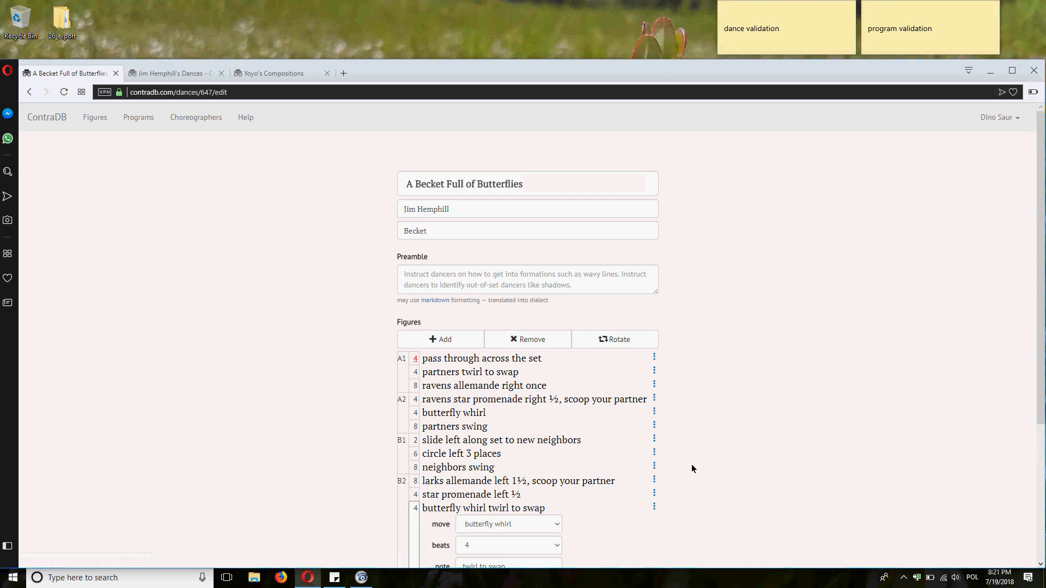
scroll(691, 464, "down", 4)
left_click(521, 367)
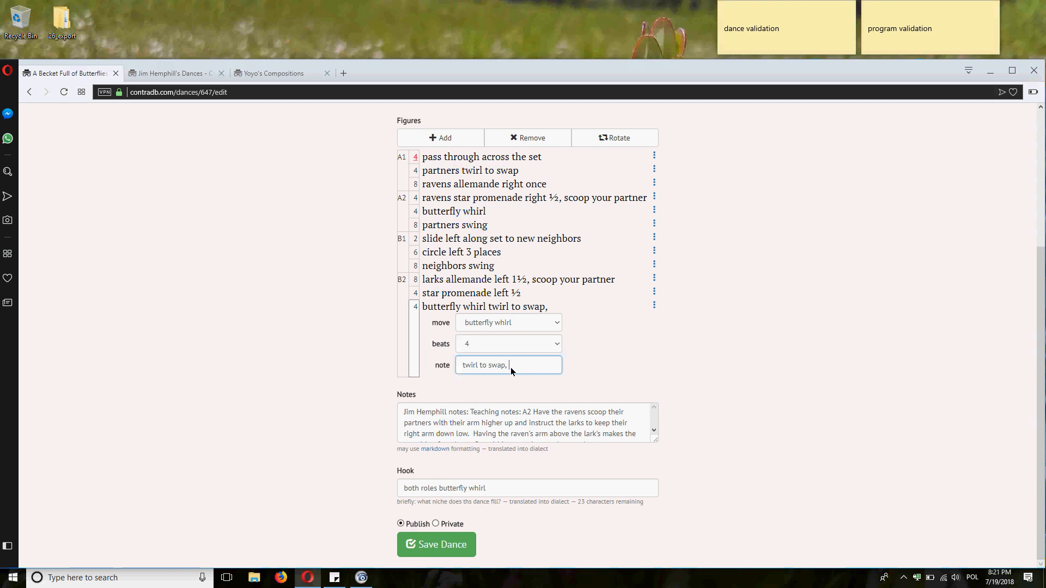
type("adles")
left_click(742, 349)
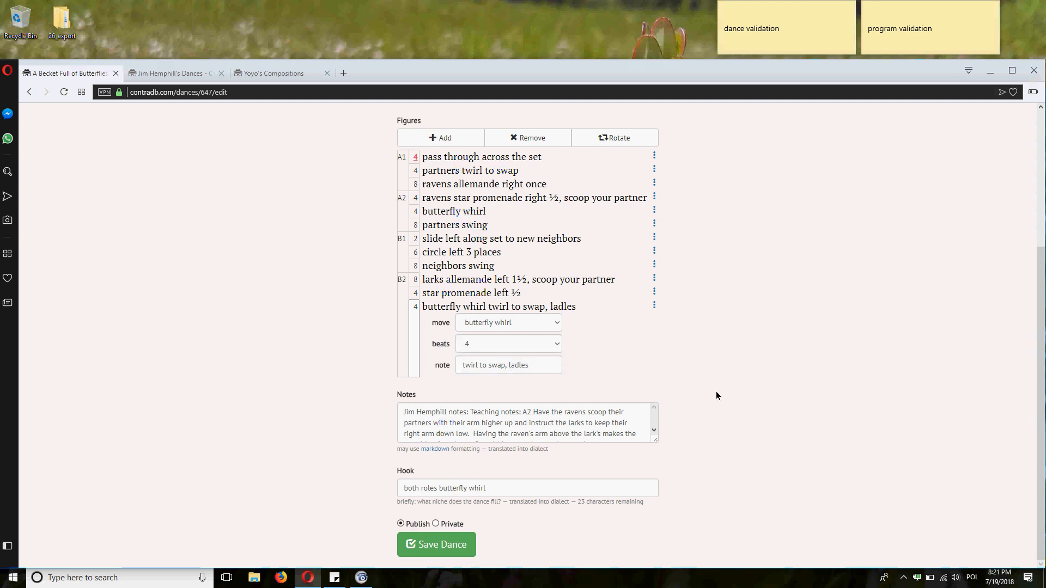
left_click(437, 544)
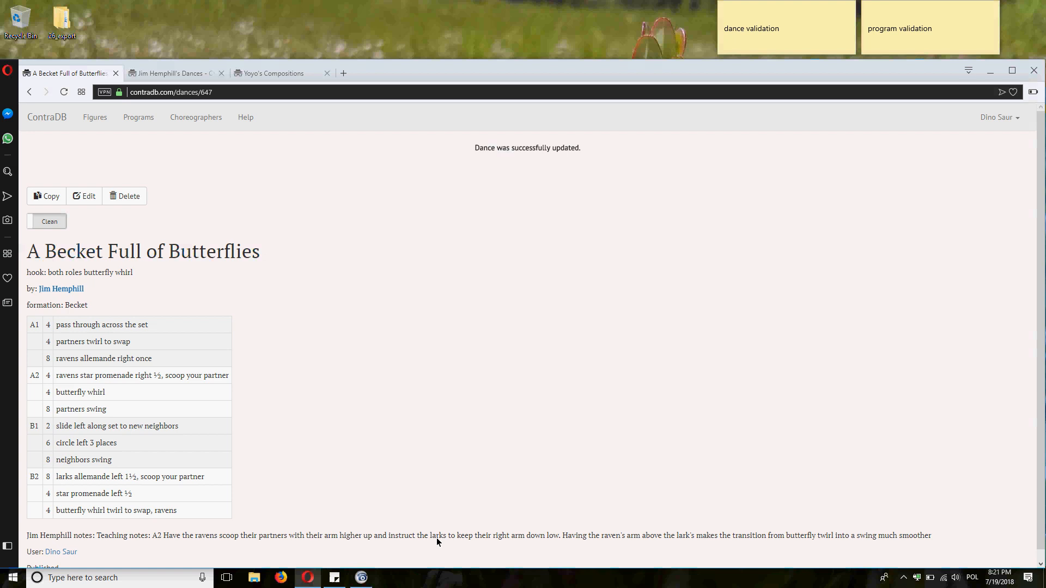
Reopen the dance for editing, clear the whole note of the B2 butterfly whirl, and save the dance.
left_click(84, 199)
scroll(757, 376, "down", 3)
left_click(512, 370)
triple_click(534, 431)
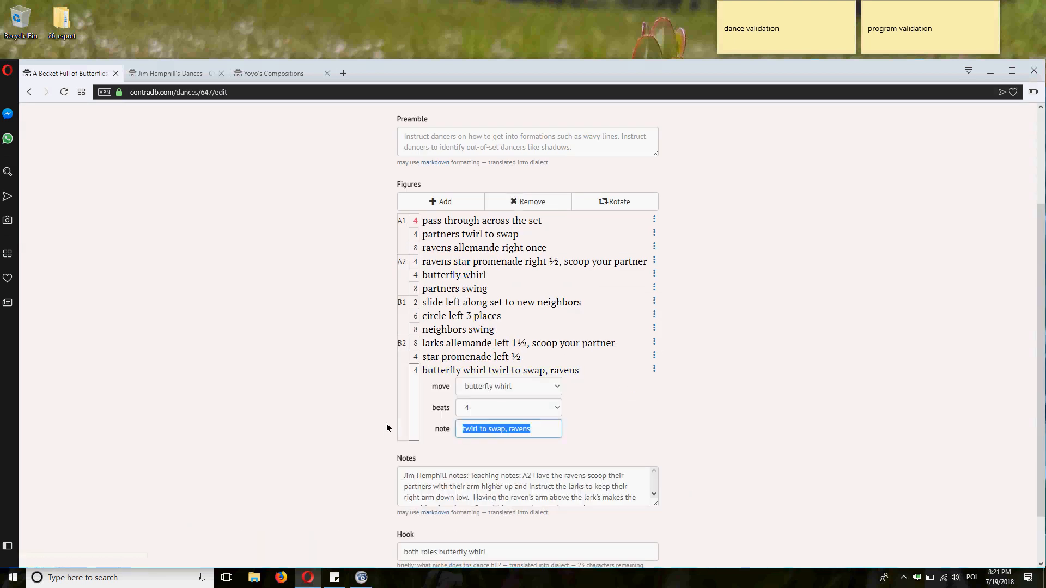
key("BackSpace")
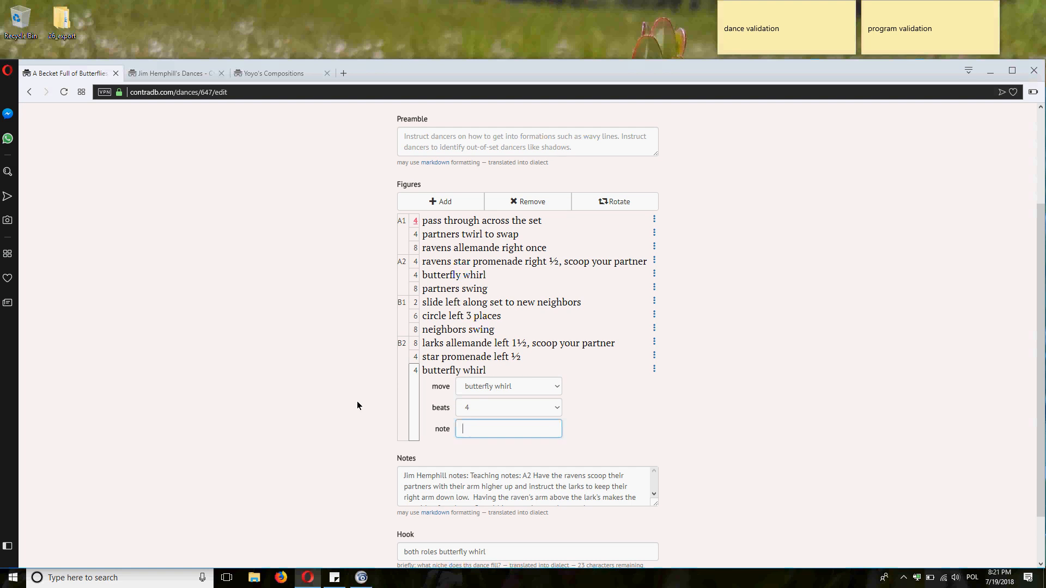
left_click(795, 344)
scroll(796, 314, "down", 1)
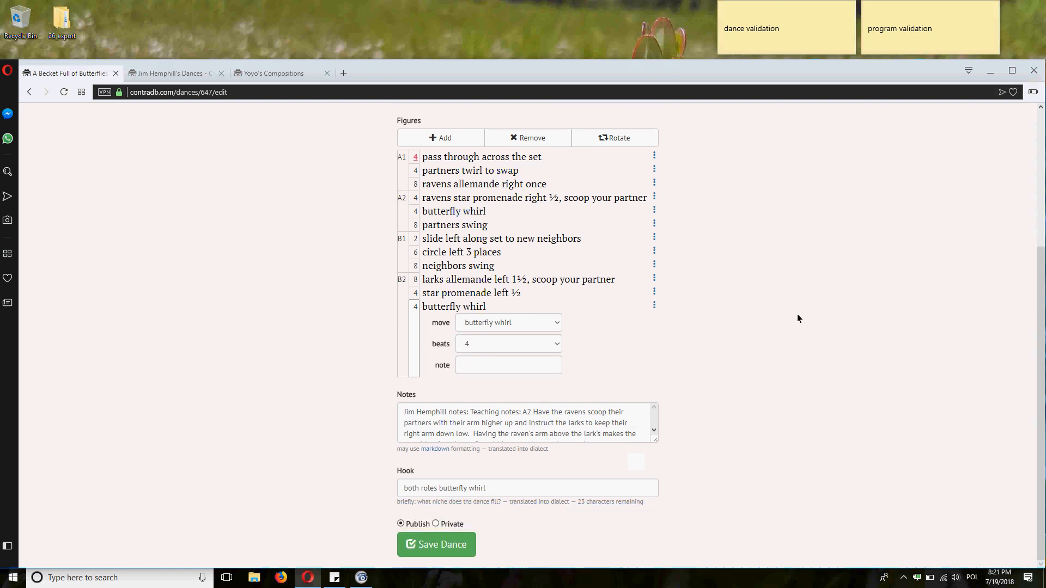
left_click(449, 544)
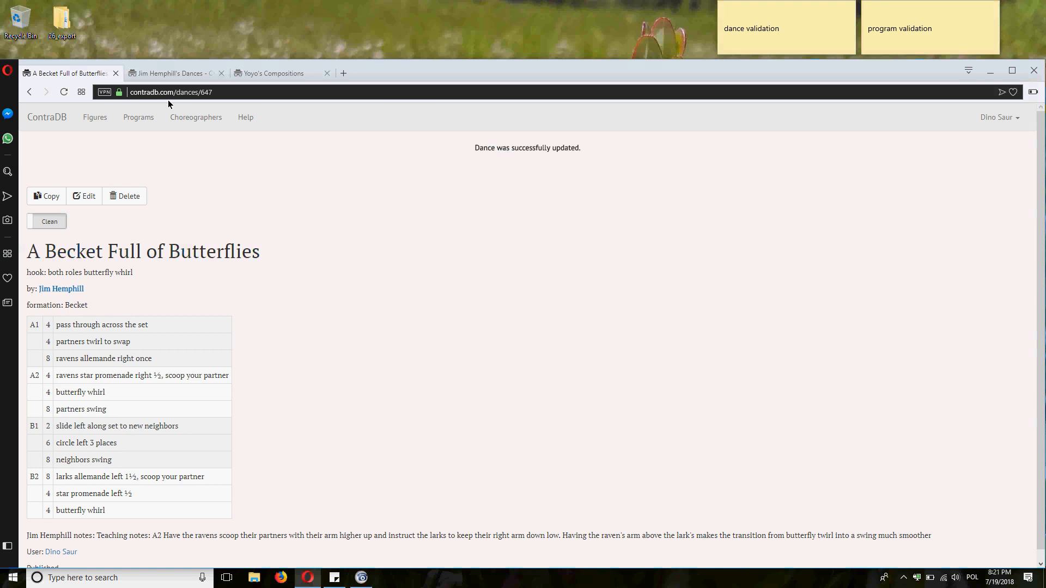
Open the list of programs and delete the "dance validation" sticky note from the desktop, confirming its removal.
left_click(127, 118)
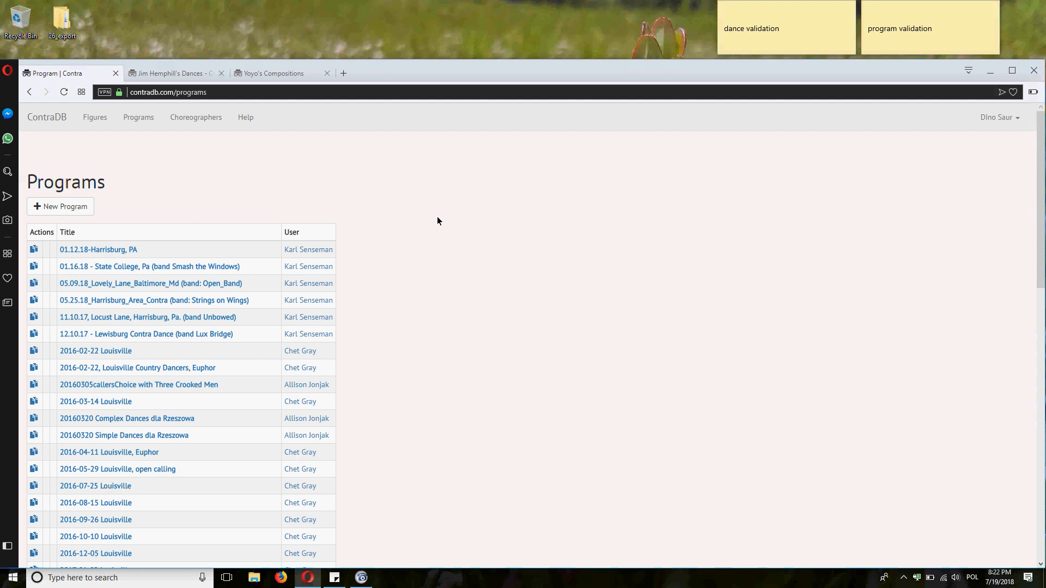
left_click(810, 28)
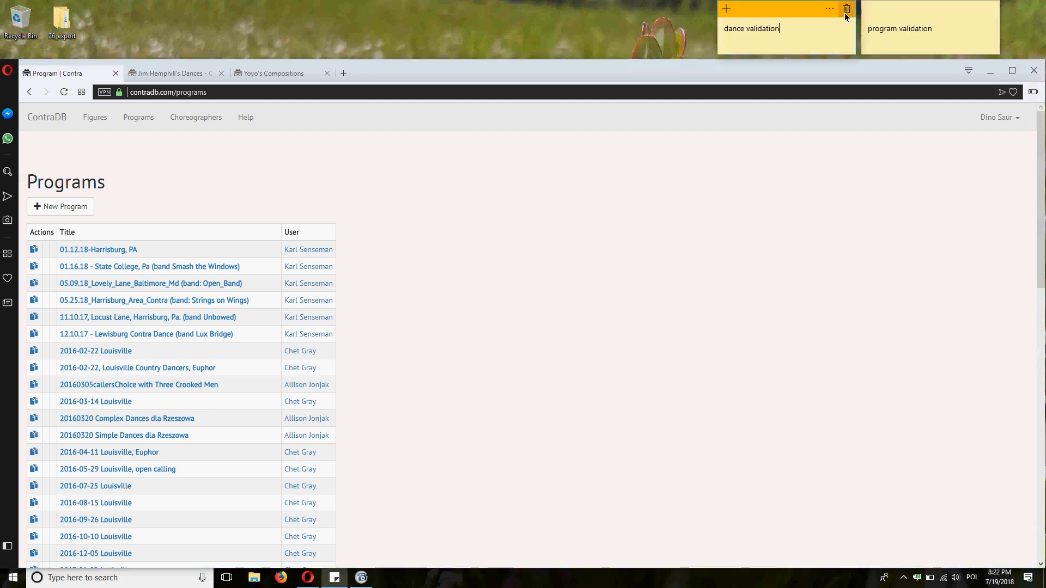
left_click(846, 9)
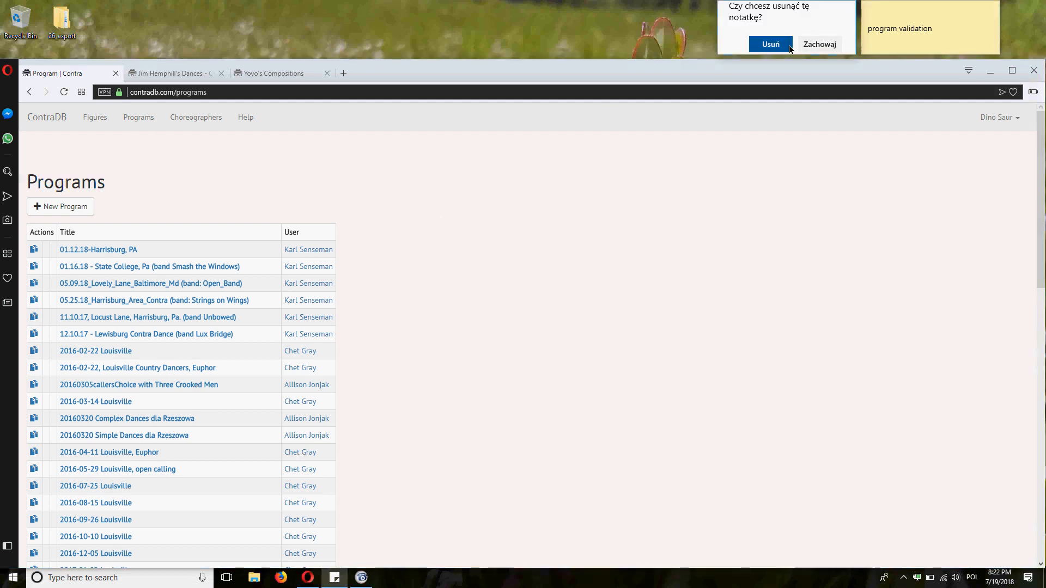
left_click(788, 45)
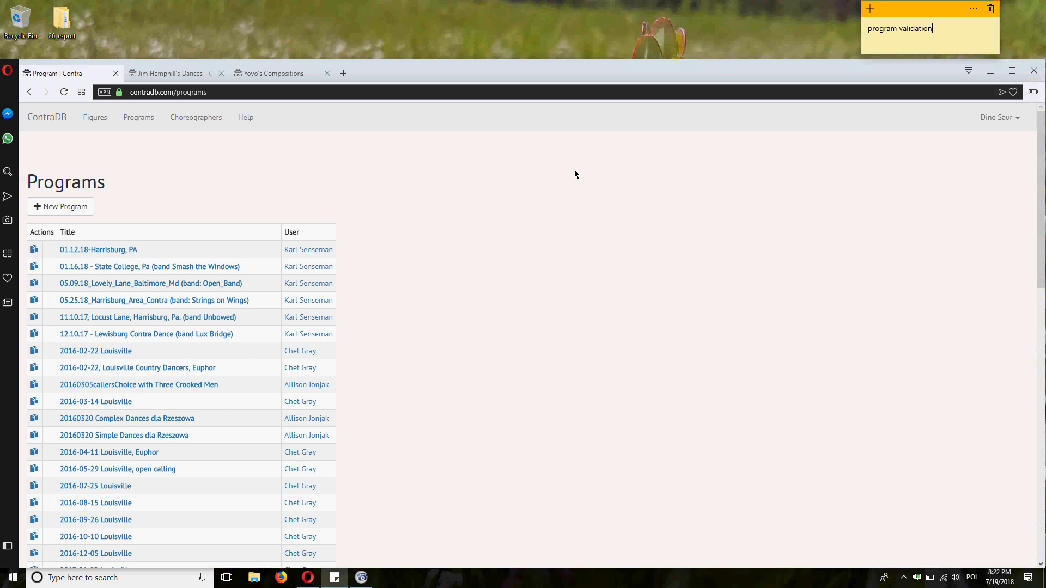
Open the program 2018-06-18 Louisville open calling and switch it from Clean to Validate view.
scroll(574, 174, "down", 7)
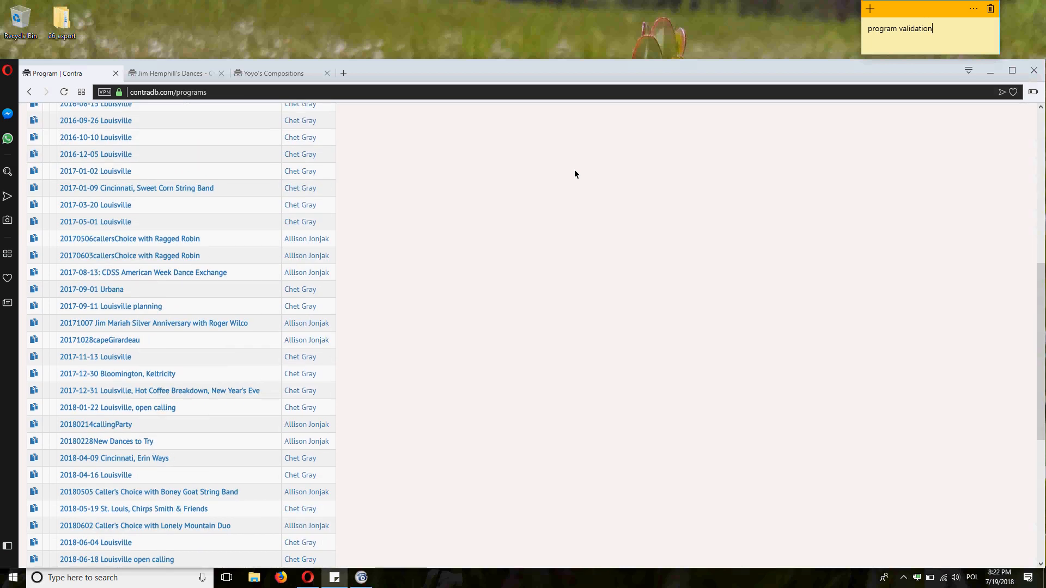
scroll(574, 174, "down", 4)
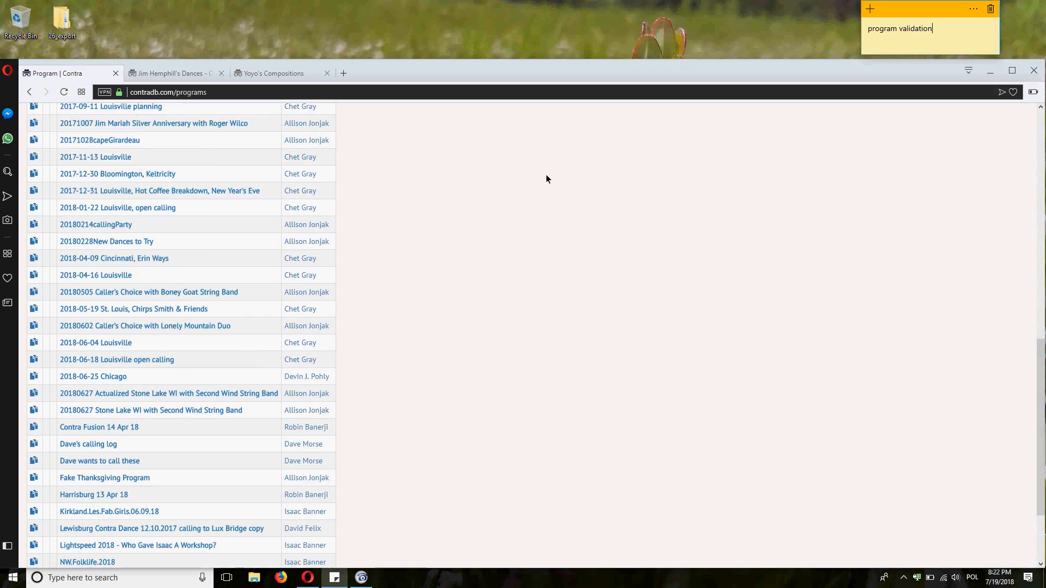
left_click(169, 359)
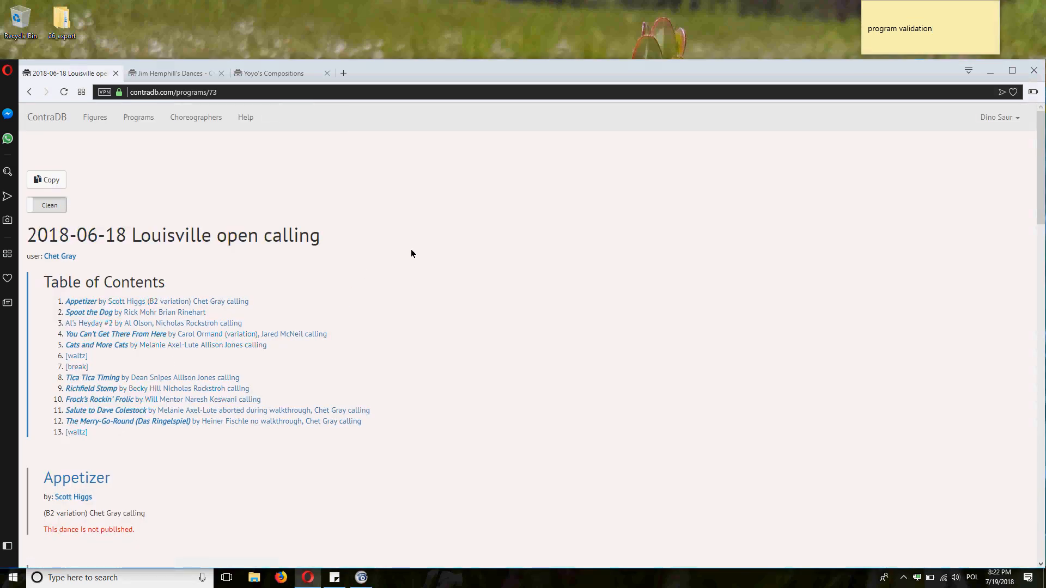
scroll(435, 267, "down", 4)
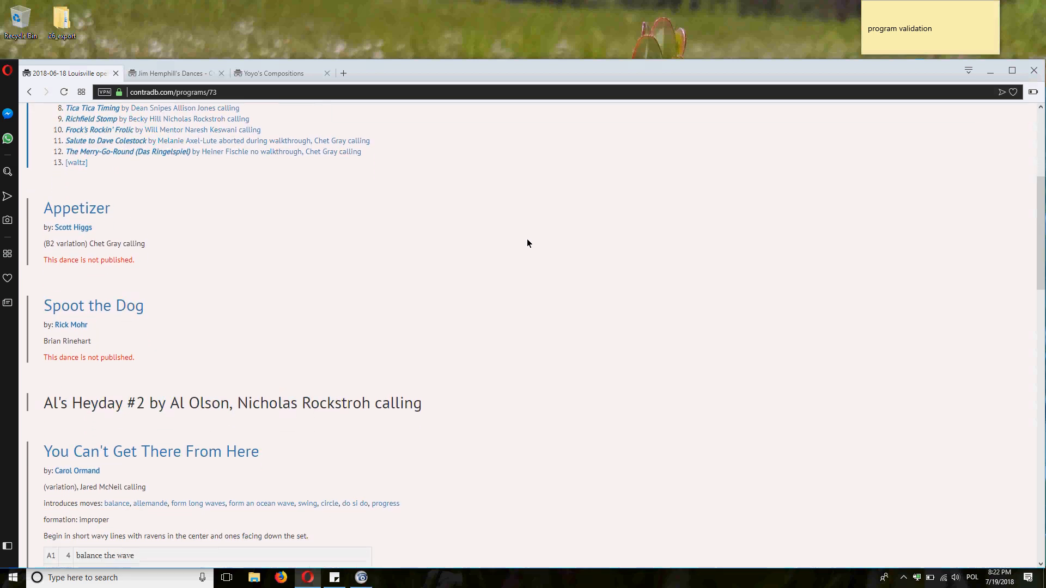
scroll(527, 238, "up", 4)
left_click(41, 207)
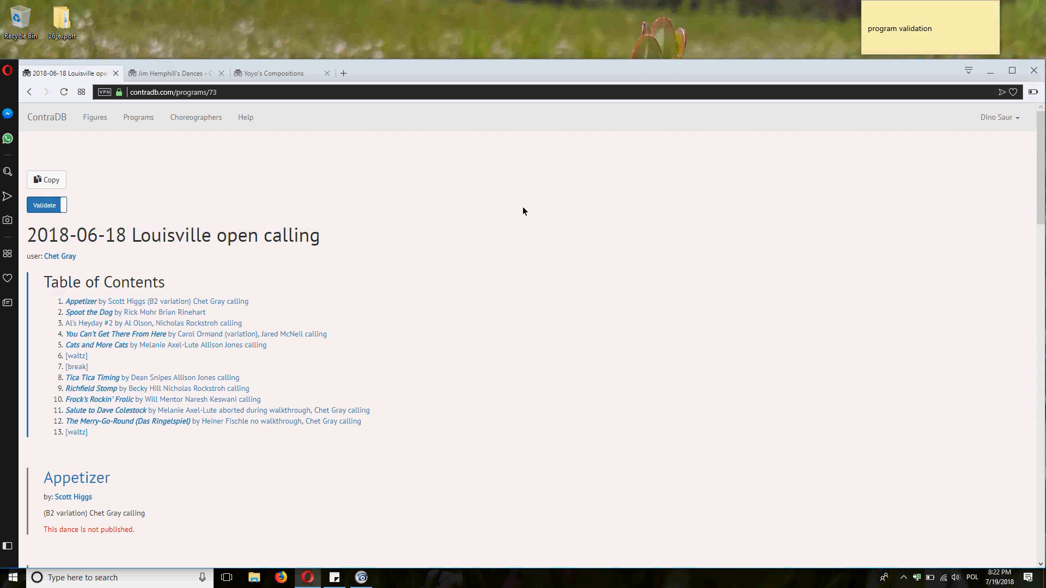
Examine how validation marks terms throughout the Louisville program's dances, including the opening text of You Can't Get There From Here.
scroll(511, 210, "down", 7)
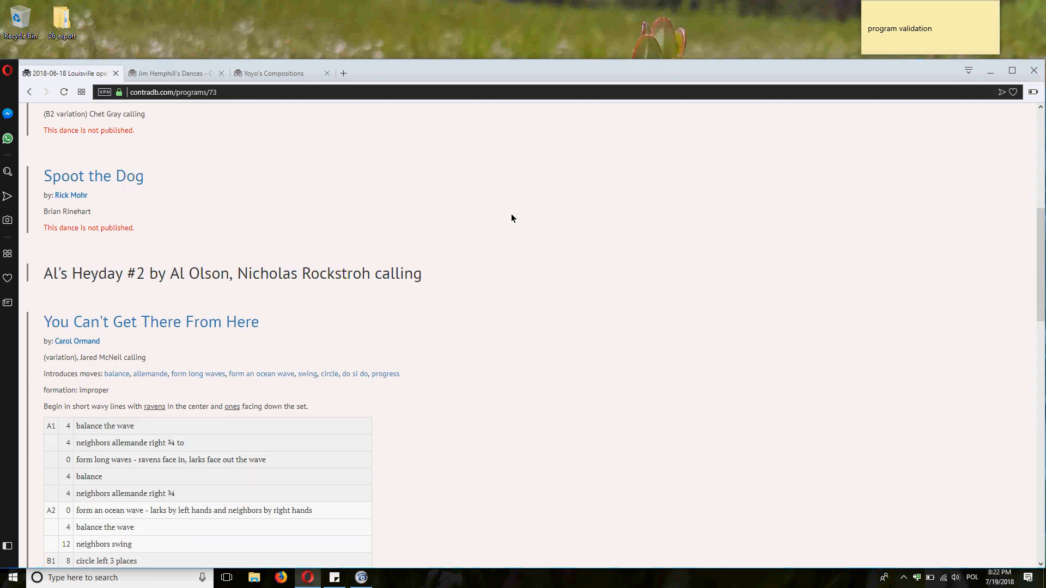
scroll(236, 379, "down", 4)
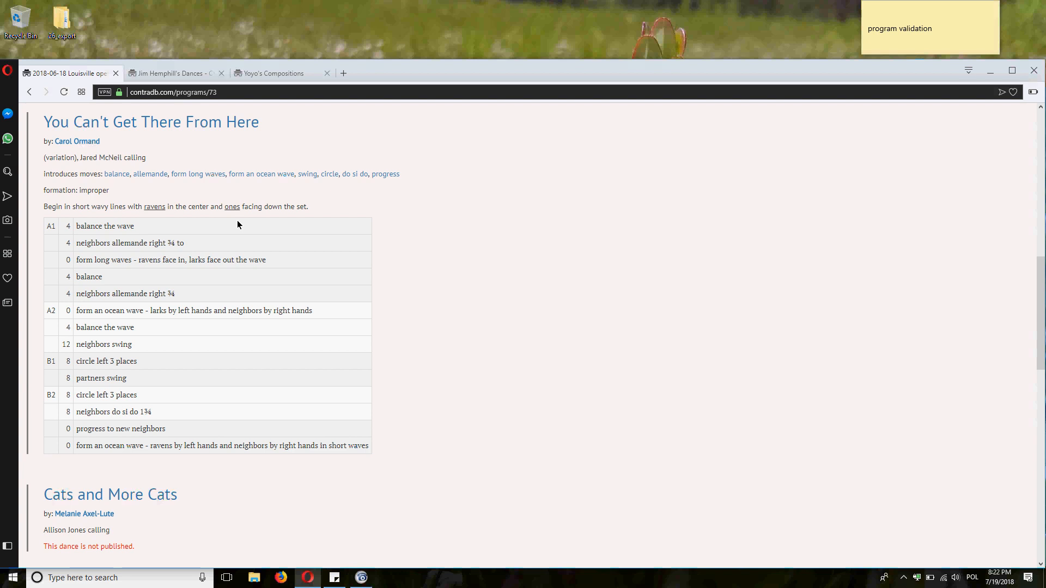
scroll(366, 319, "down", 8)
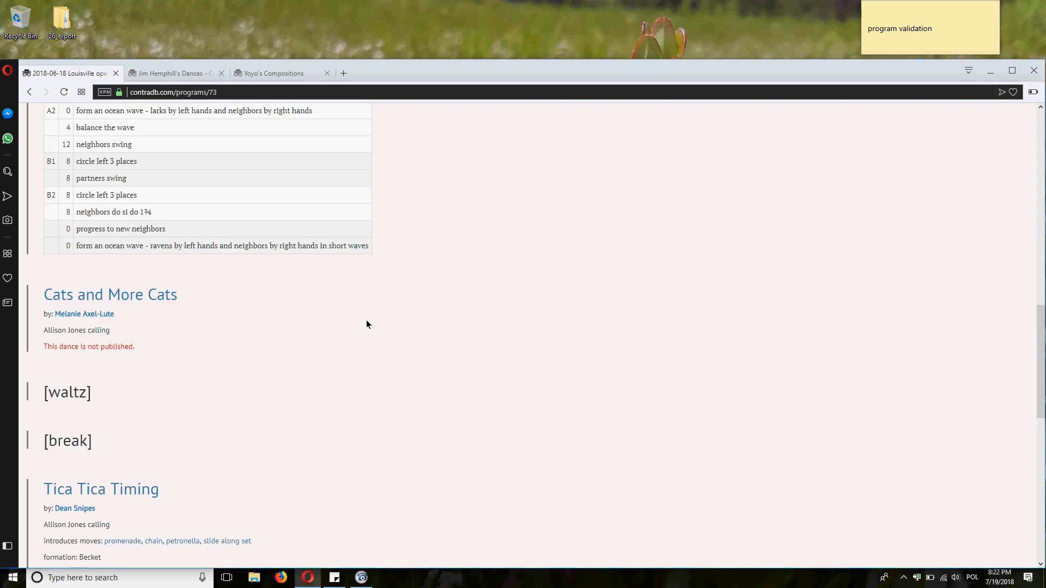
scroll(367, 324, "down", 7)
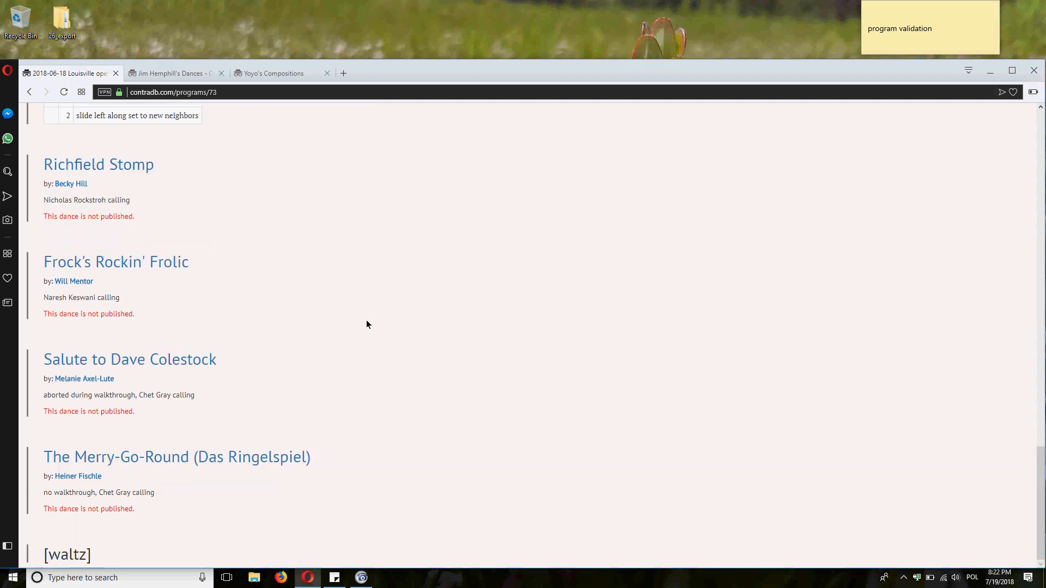
key("Home")
Return to the list of programs, open Fake Thanksgiving Program, and switch it to Validate view.
left_click(140, 118)
scroll(463, 288, "down", 13)
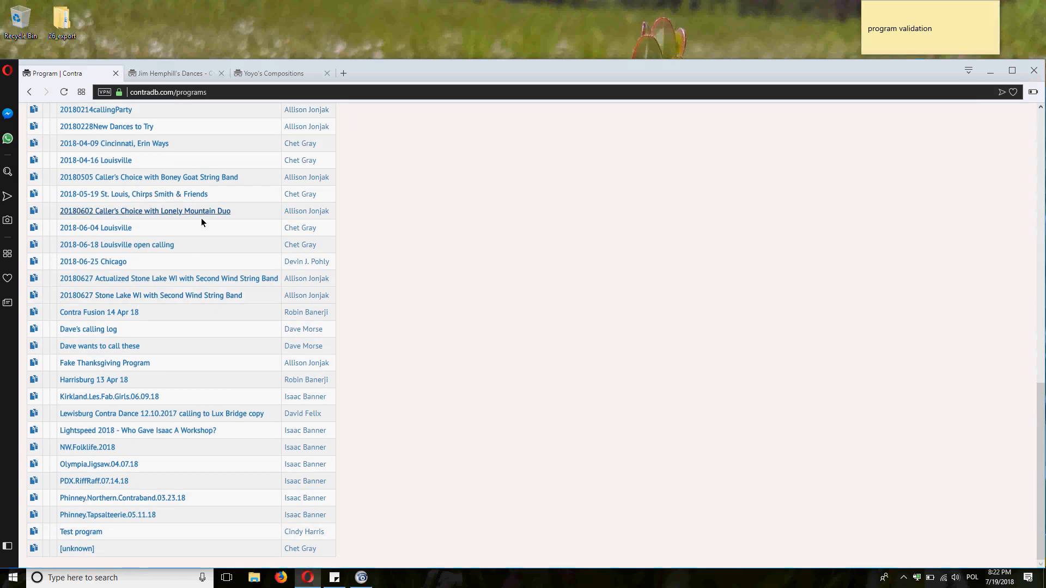
left_click(123, 363)
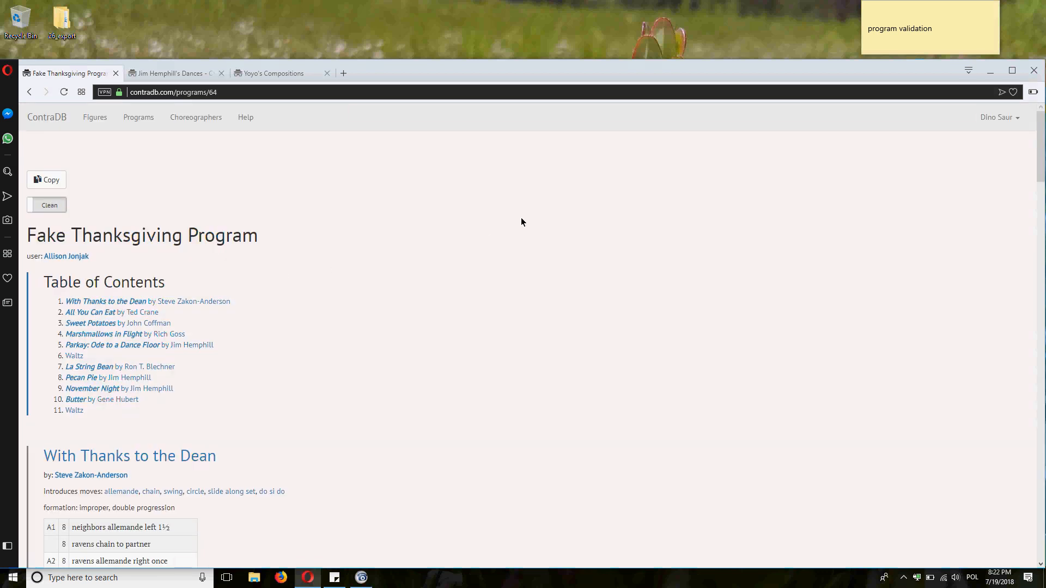
scroll(520, 223, "down", 1)
scroll(521, 234, "down", 5)
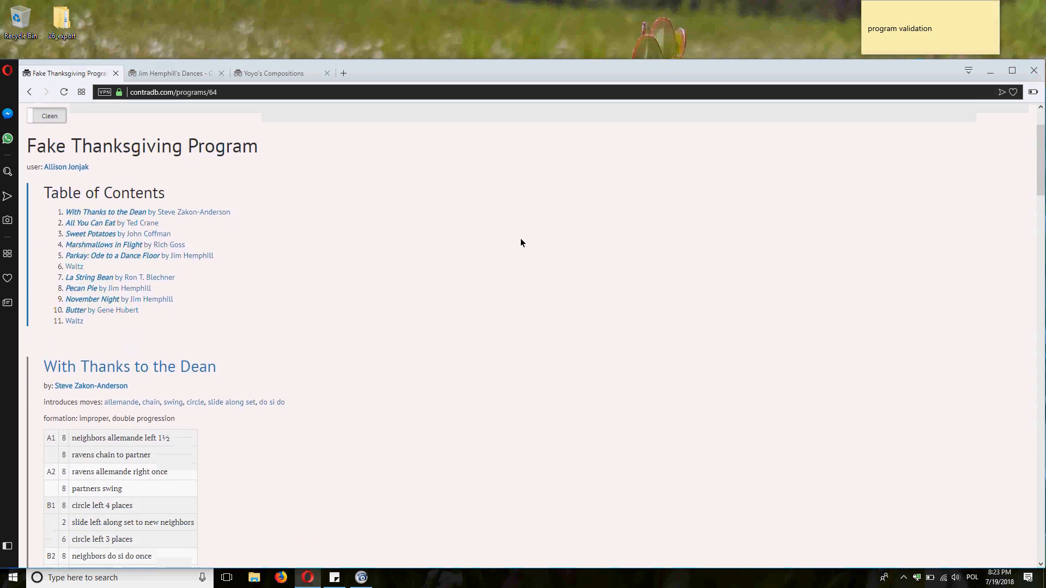
scroll(521, 220, "up", 6)
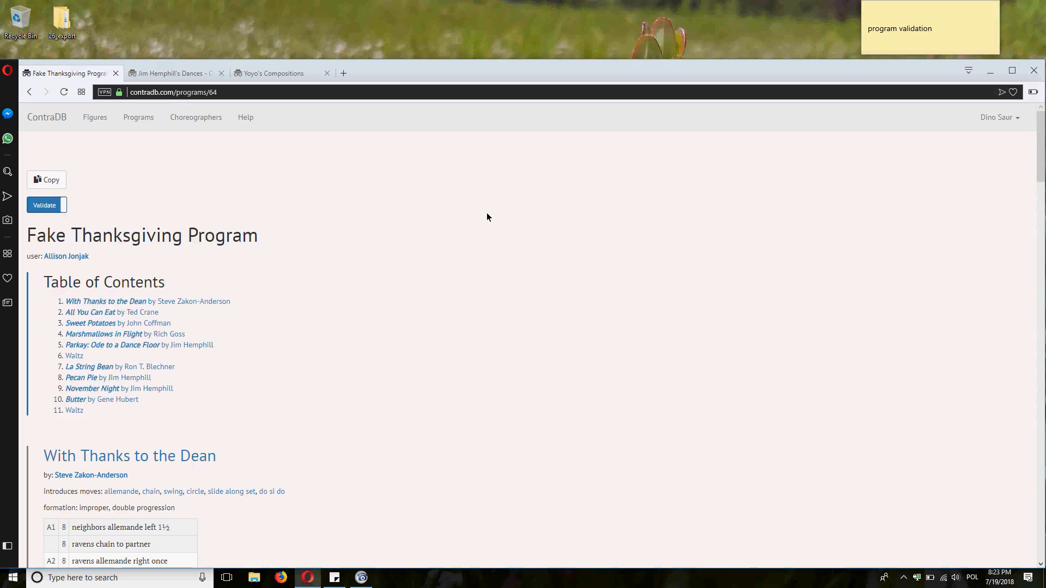
Check the underlined % Shoulder 'round terms in the All You Can Eat notes and open that dance in a new tab.
scroll(486, 223, "down", 5)
scroll(481, 234, "down", 3)
scroll(482, 239, "down", 3)
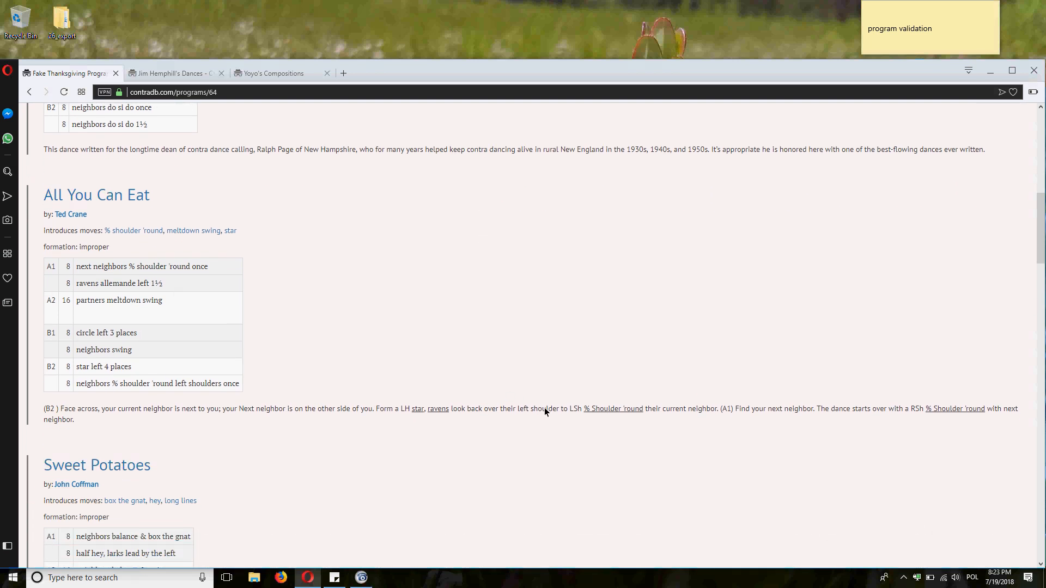
left_click_drag(568, 403, 648, 411)
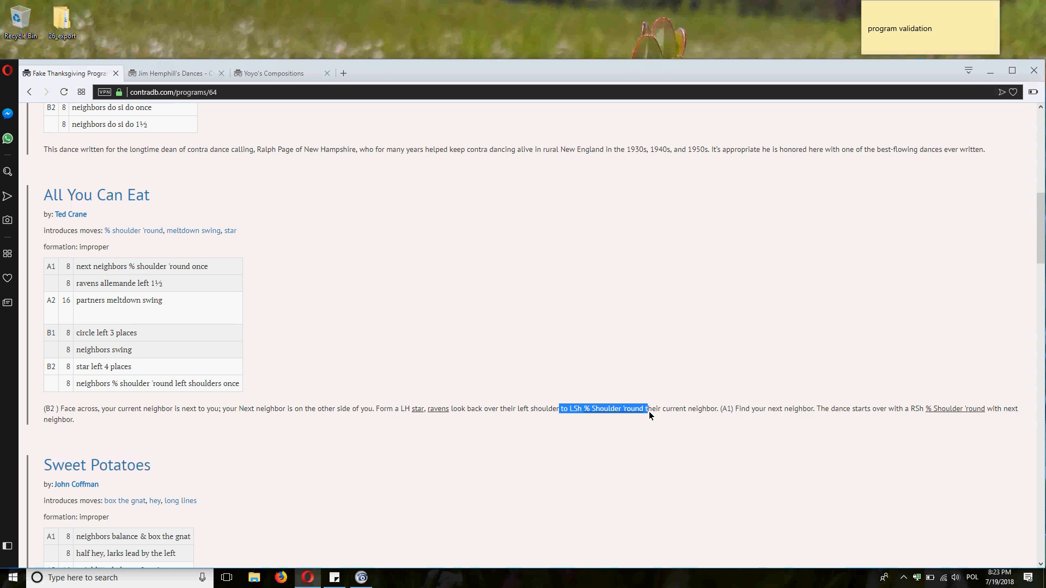
left_click(512, 410)
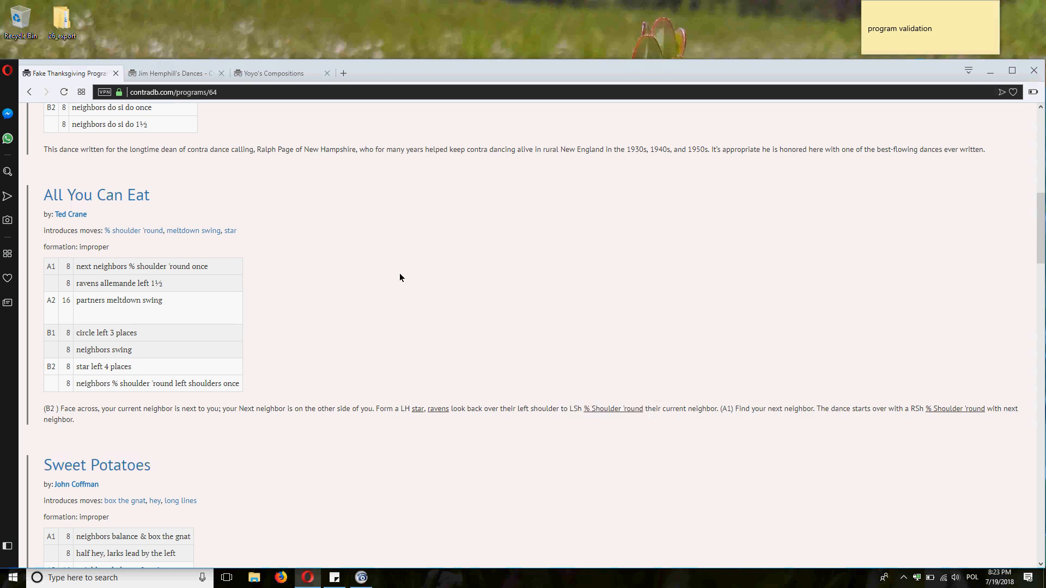
middle_click(128, 195)
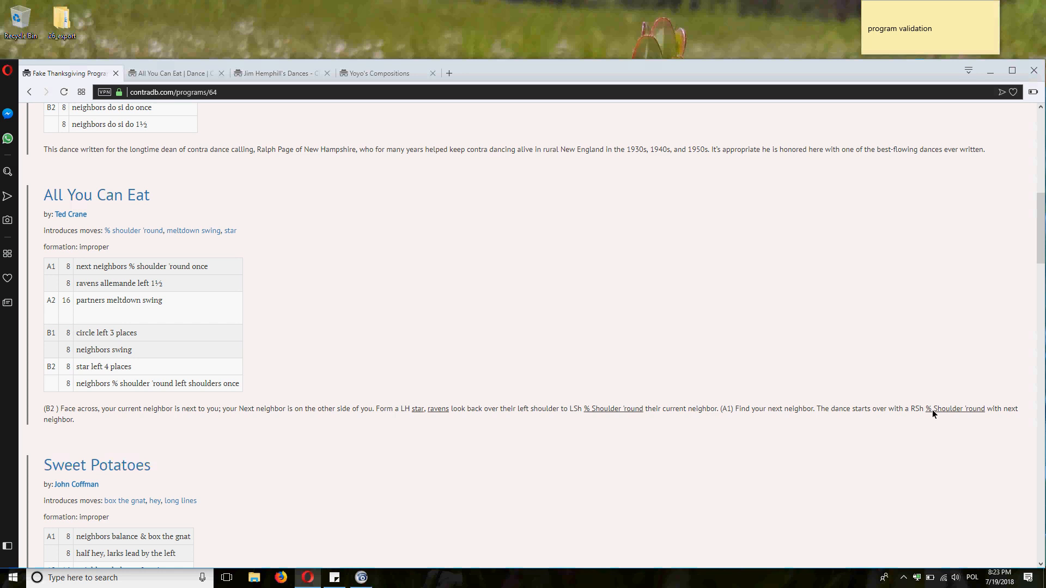
Open Parkay: Ode to a Dance Floor in a new tab and check the terms lady and gent in its notes.
scroll(586, 321, "down", 3)
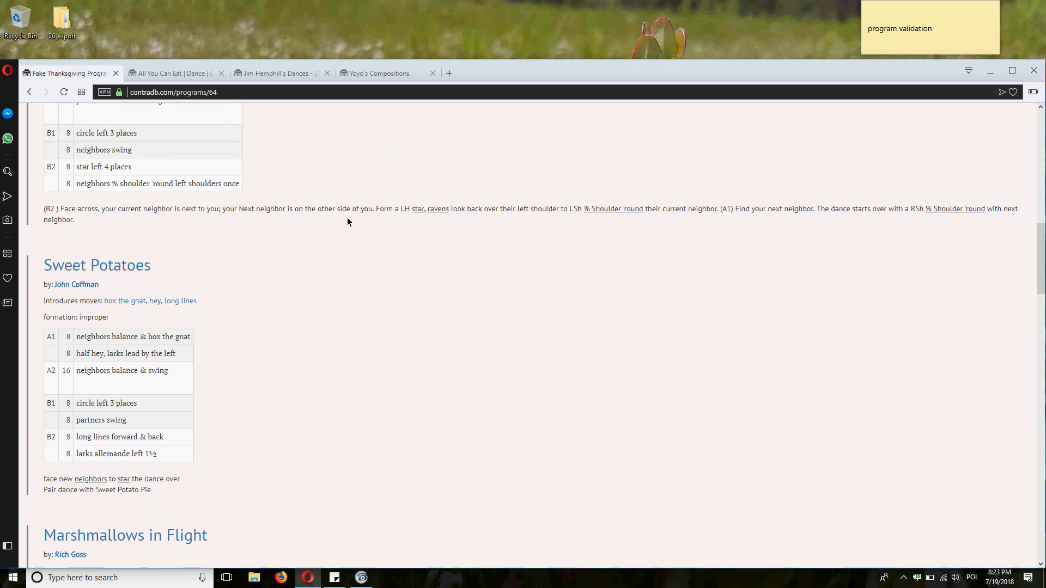
scroll(447, 267, "down", 1)
scroll(448, 267, "down", 8)
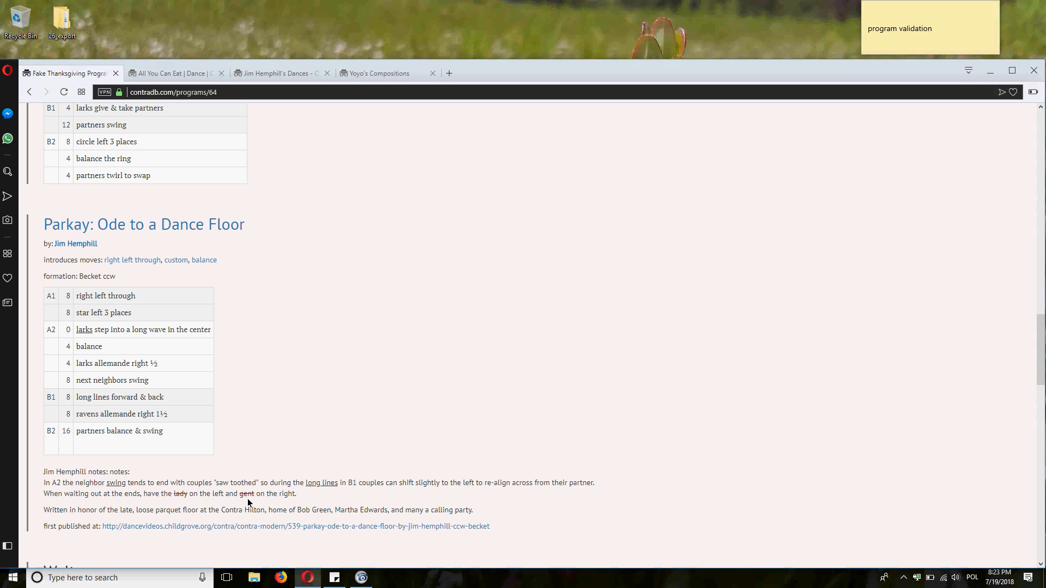
middle_click(146, 225)
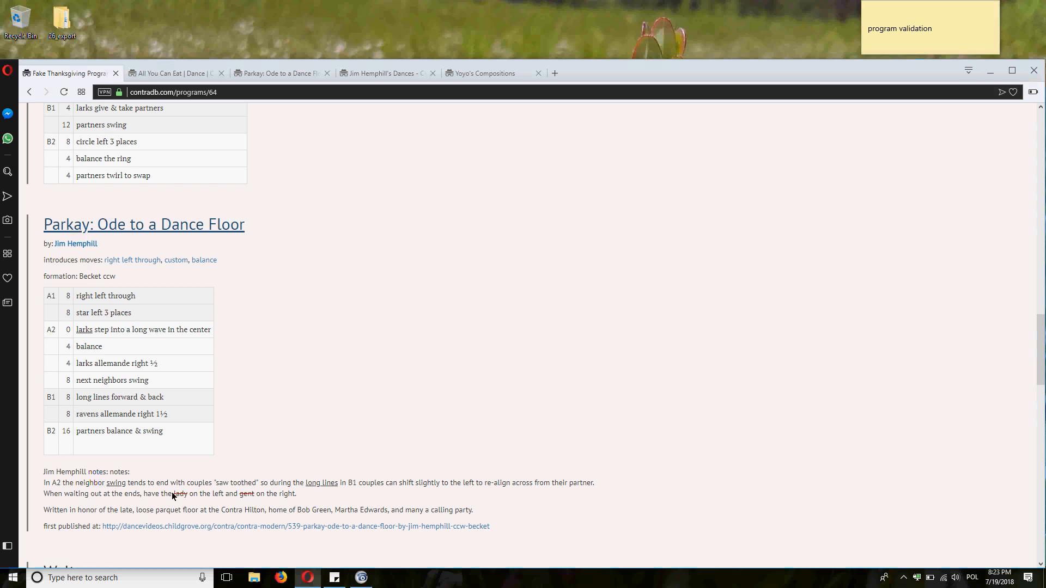
left_click_drag(175, 497, 260, 495)
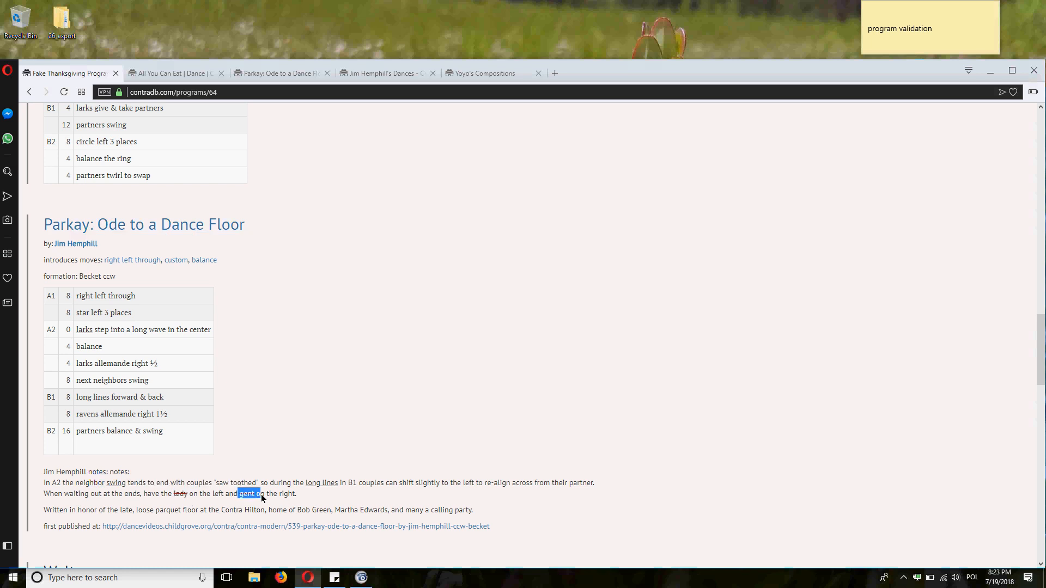
left_click(305, 424)
Review the validation marks in the program's remaining dances and open November Night in a new tab.
scroll(354, 347, "down", 3)
scroll(351, 375, "down", 5)
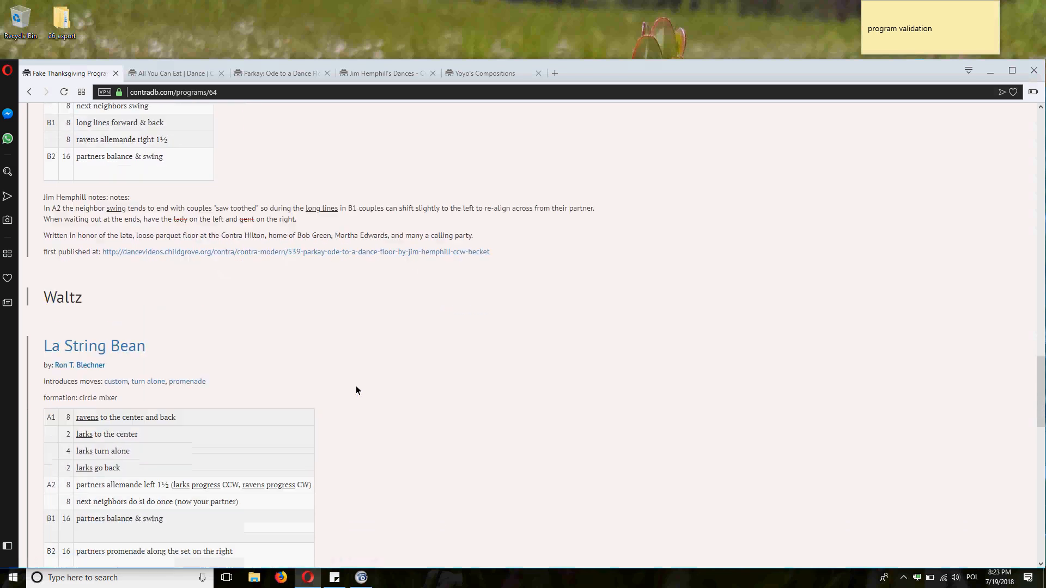
scroll(355, 367, "down", 4)
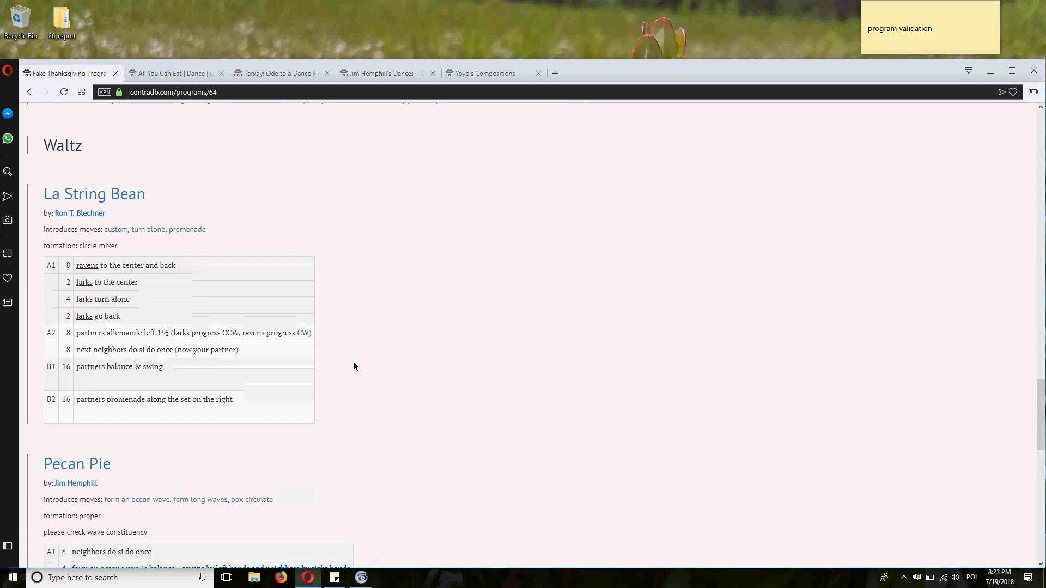
scroll(357, 372, "down", 7)
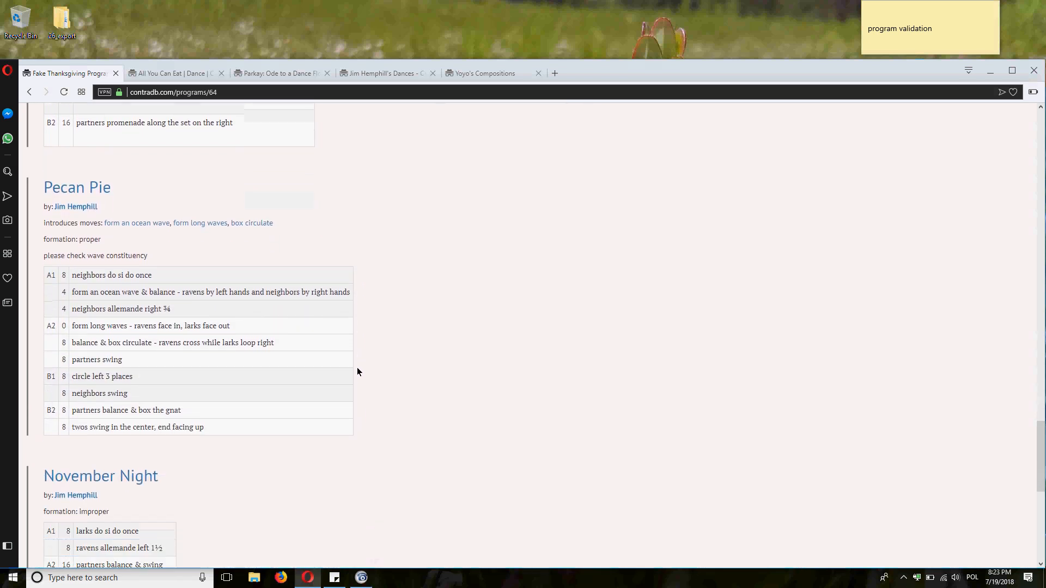
scroll(356, 363, "down", 1)
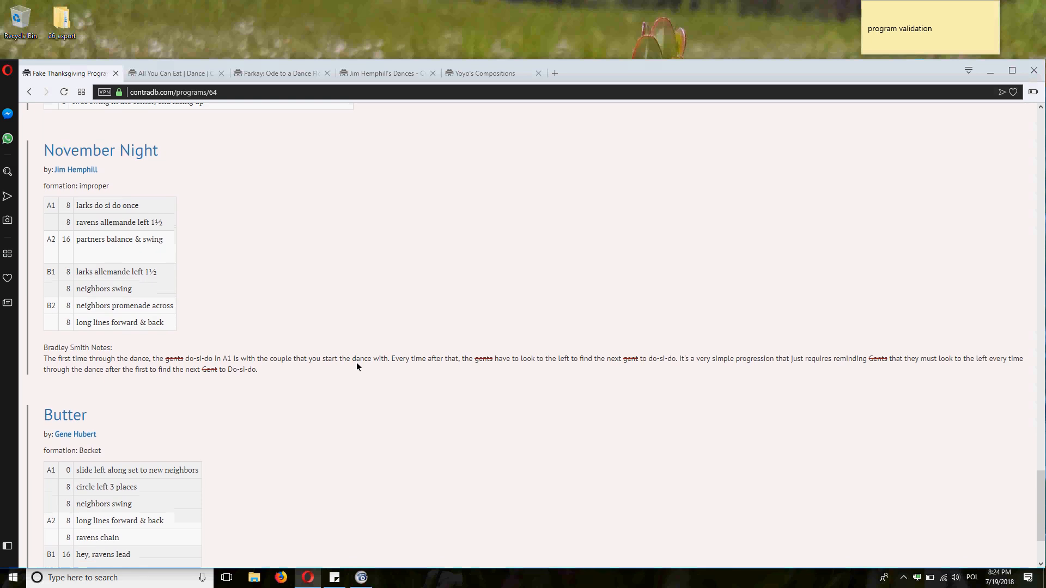
middle_click(152, 115)
scroll(372, 243, "down", 1)
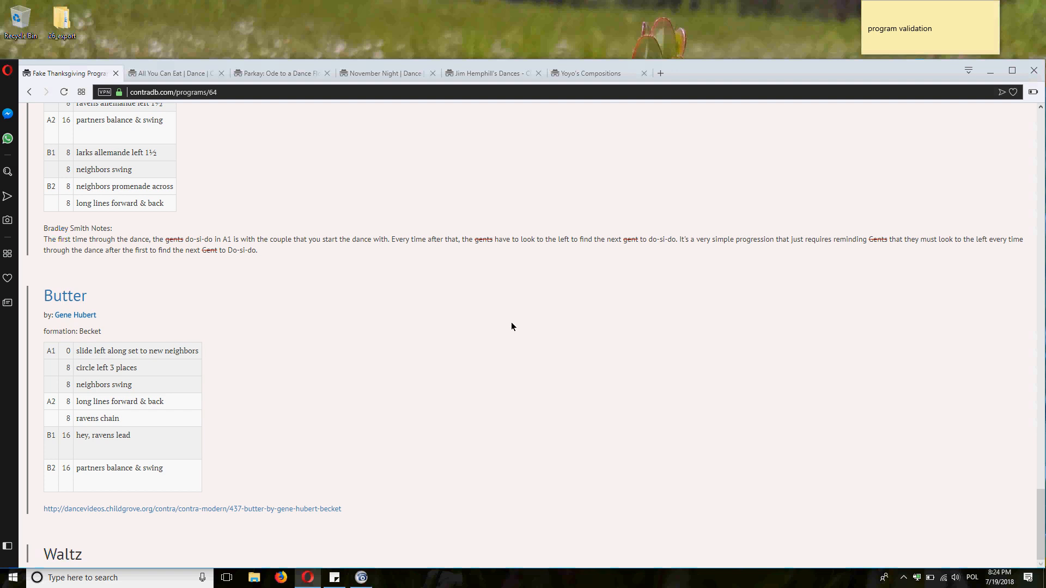
Switch Fake Thanksgiving Program back to Clean view and look through its print preview without saving it.
scroll(510, 328, "up", 20)
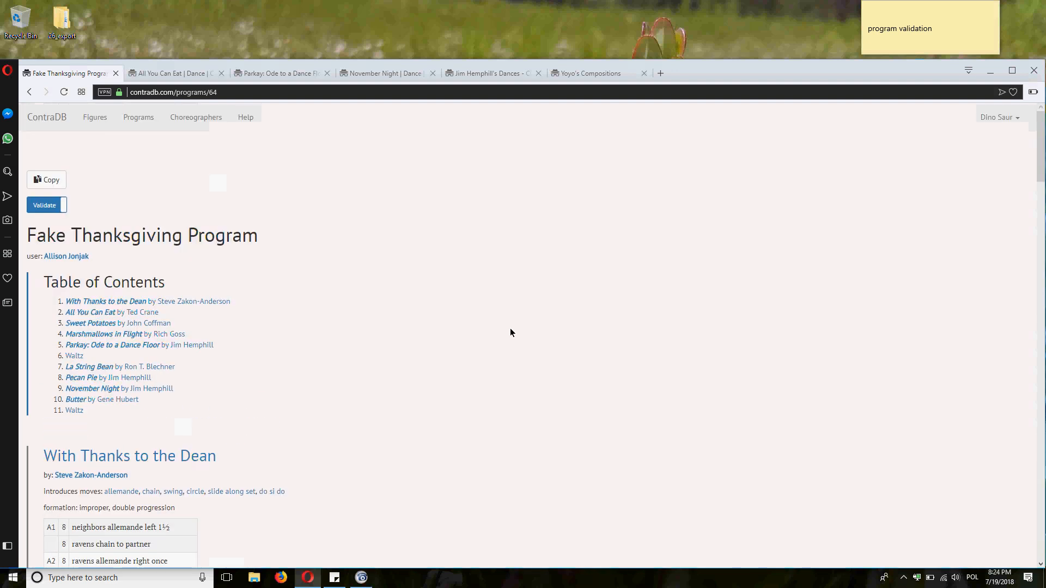
left_click(43, 205)
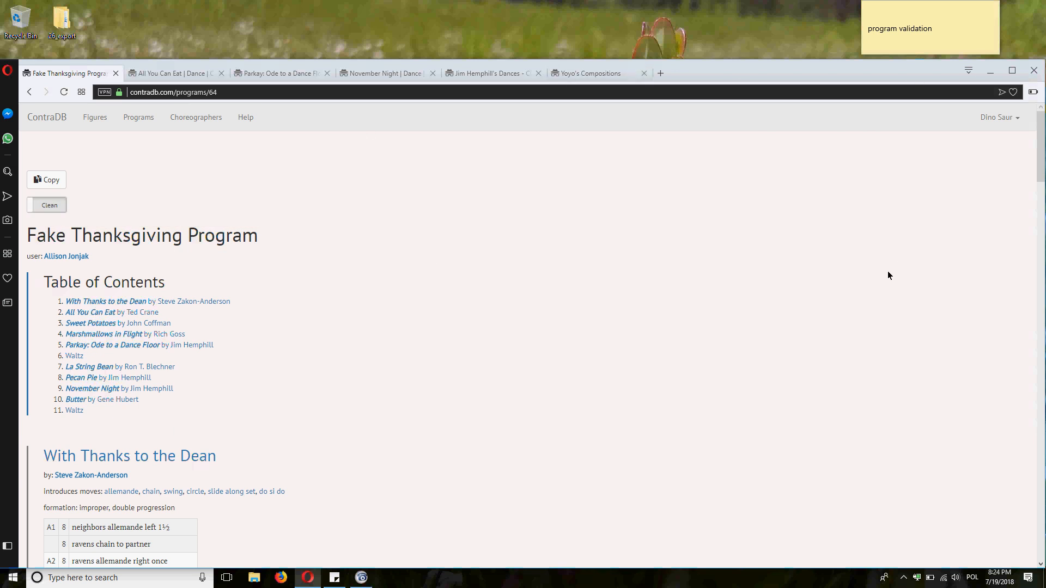
key("ctrl+p")
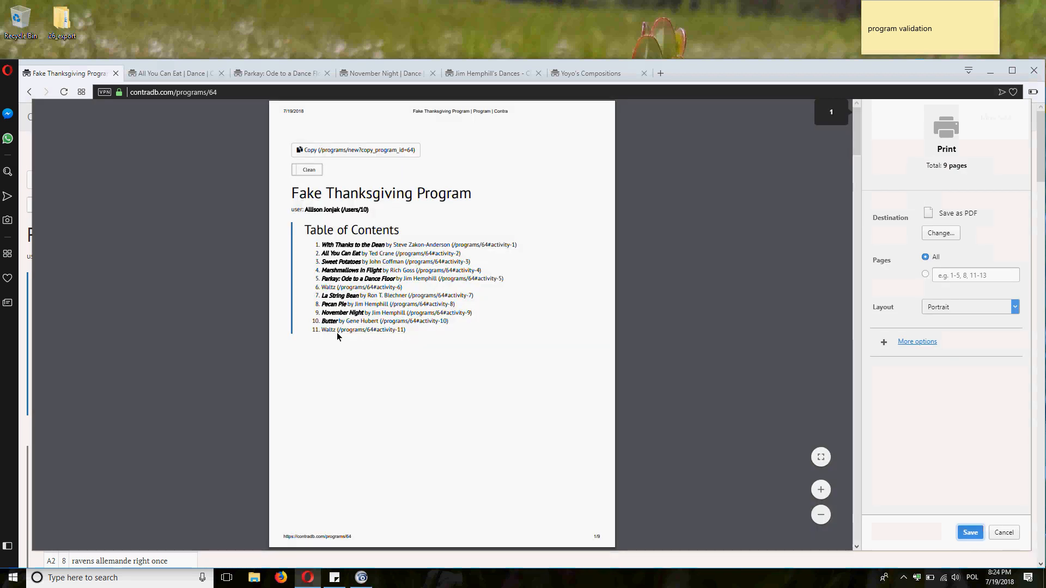
scroll(560, 298, "down", 8)
scroll(560, 301, "down", 15)
scroll(560, 320, "down", 11)
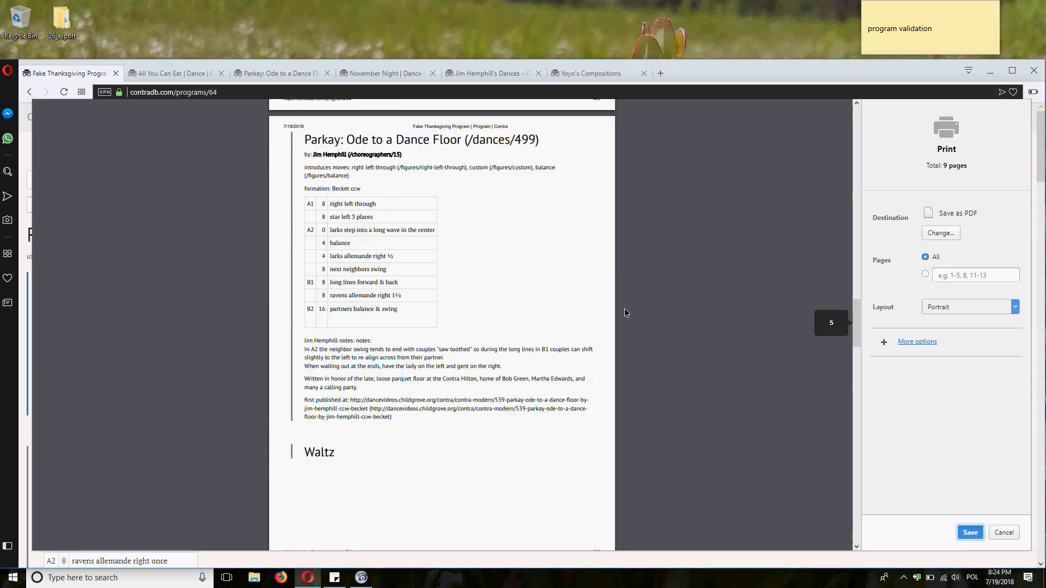
scroll(624, 312, "down", 19)
scroll(624, 312, "down", 15)
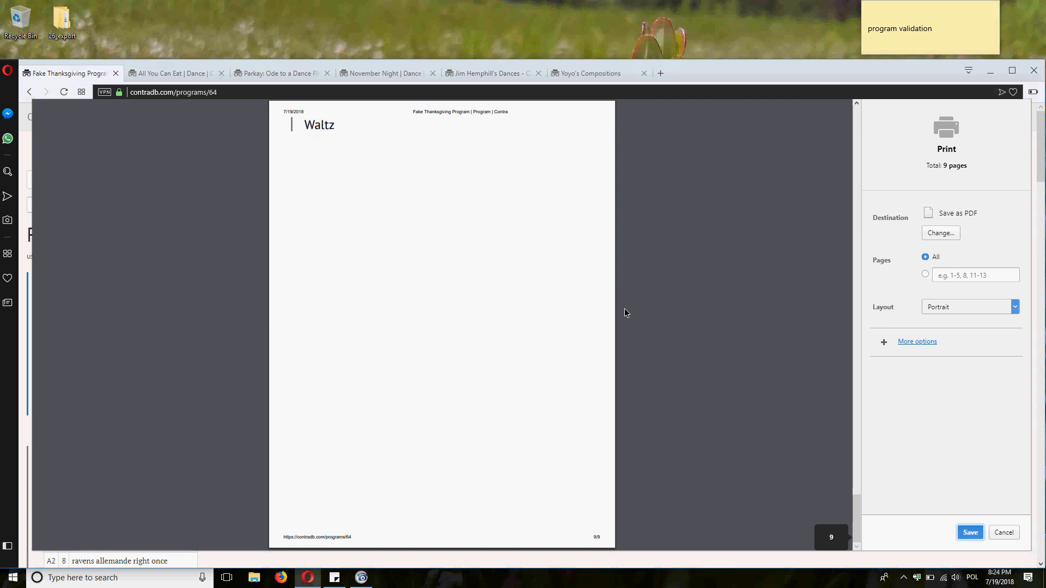
scroll(625, 312, "up", 20)
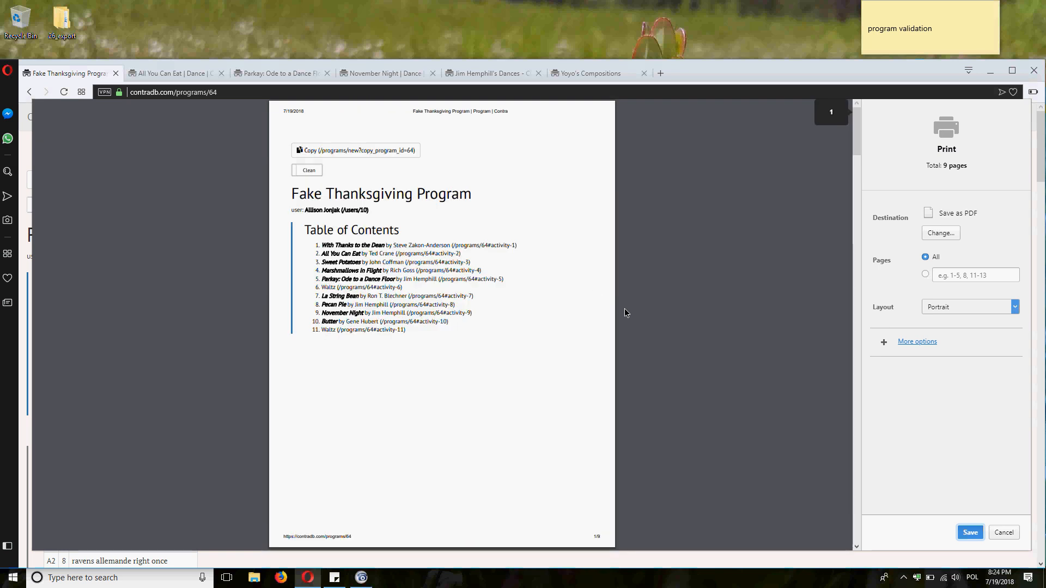
left_click(1005, 532)
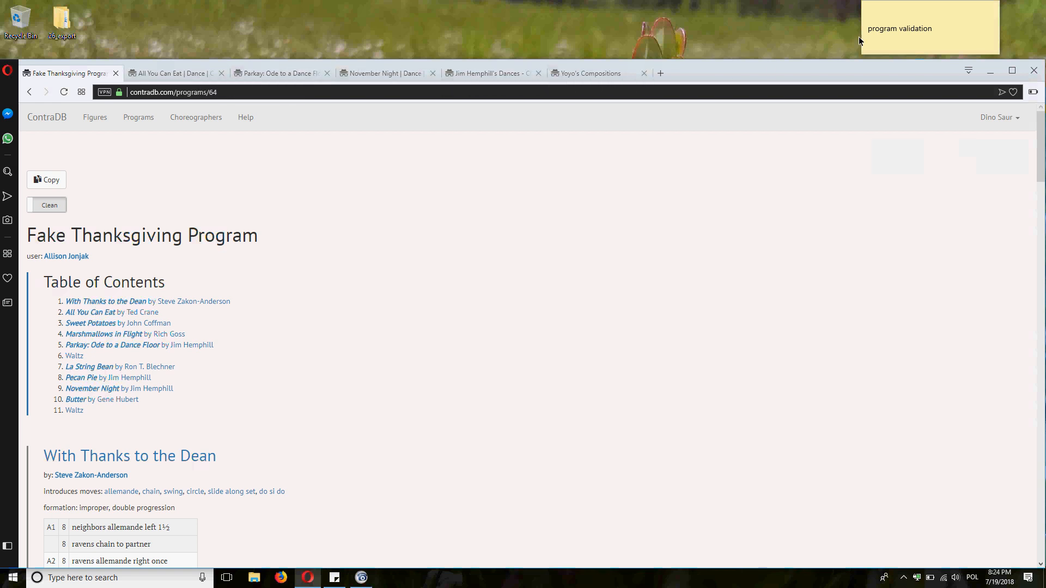
Skim Fake Thanksgiving Program in Clean view and open the ContraDB Help page.
left_click(970, 36)
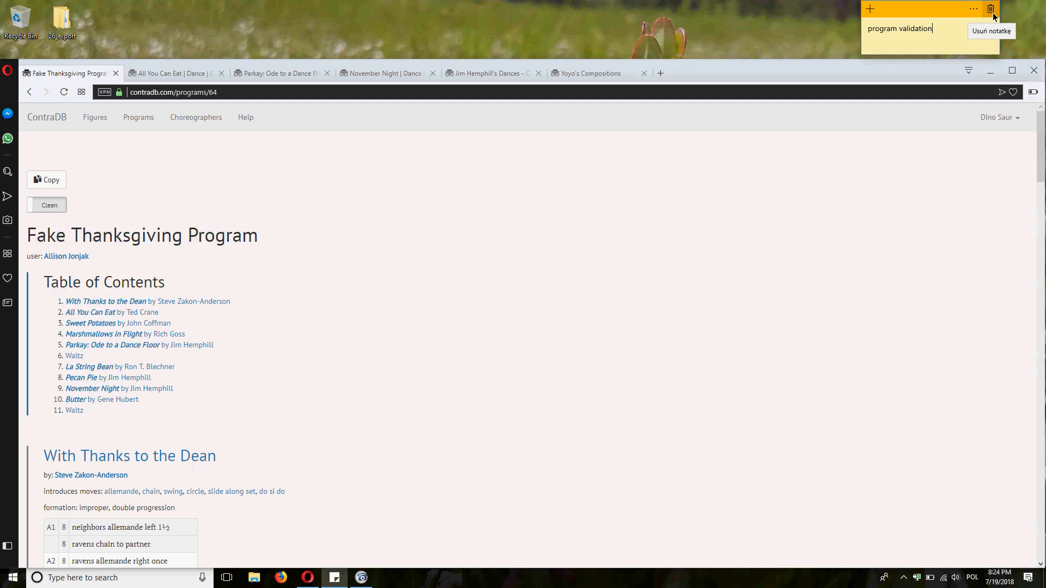
left_click(459, 277)
scroll(459, 276, "down", 10)
scroll(332, 306, "down", 7)
scroll(332, 305, "up", 20)
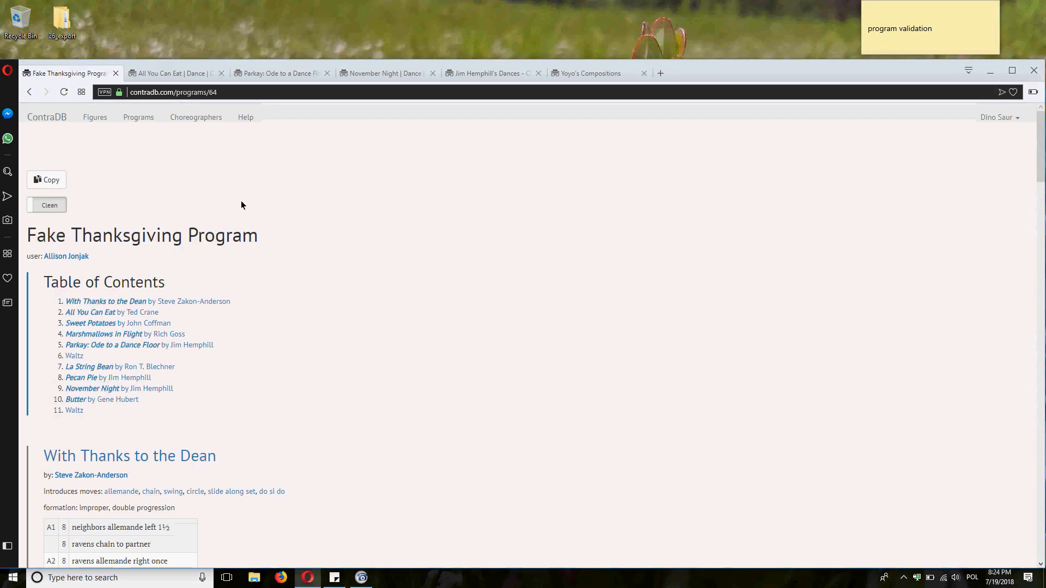
left_click(245, 118)
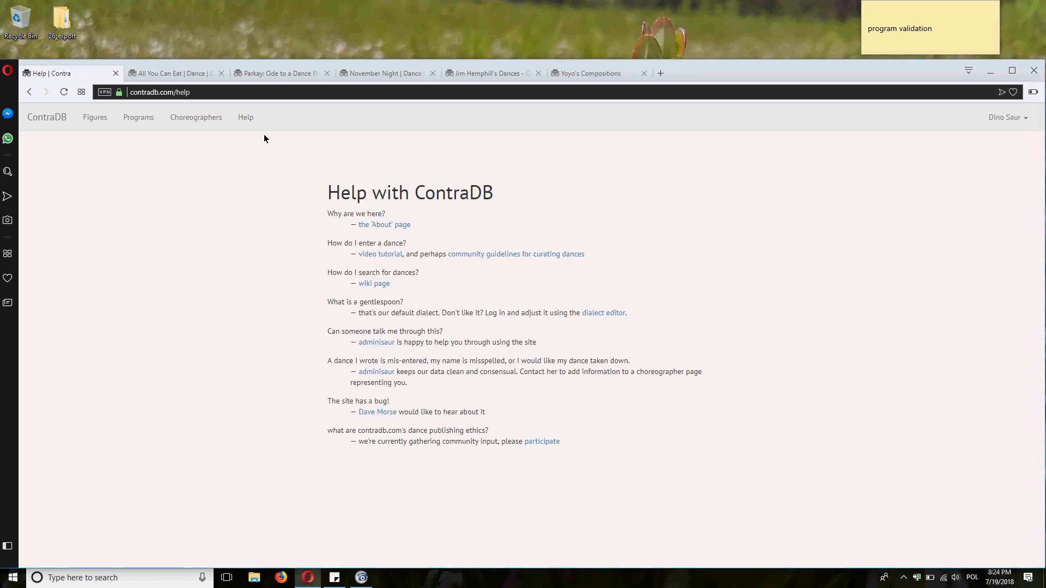